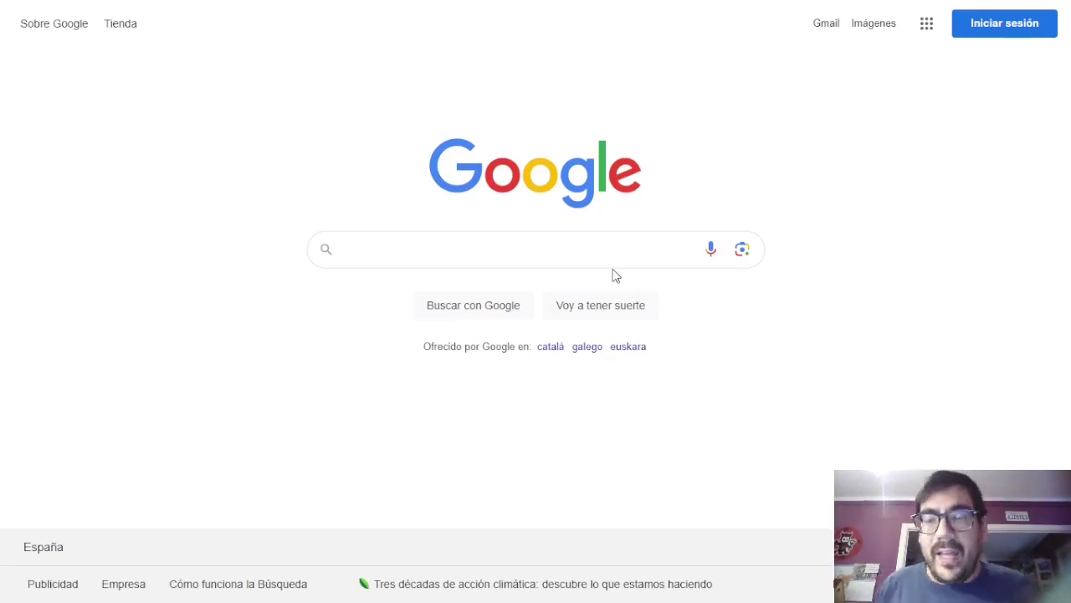
# Search Google for 'classdojo' to list the official ClassDojo site first.
pyautogui.click(591, 256)
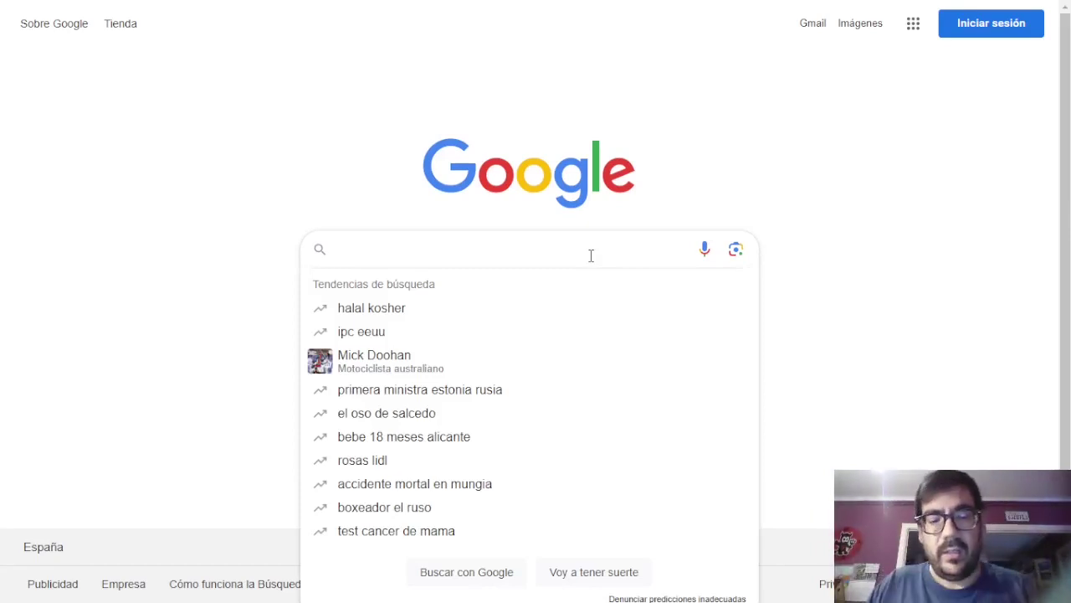
pyautogui.write('classdojo')
pyautogui.press('Return')
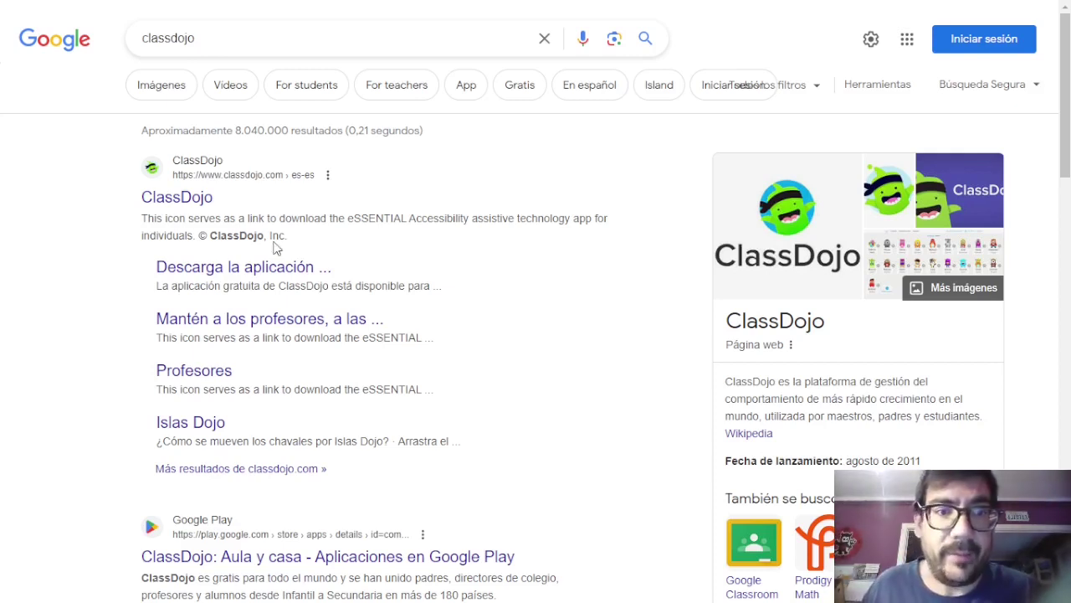
# Open the official ClassDojo site and choose to get started as a teacher (Docente).
pyautogui.click(170, 199)
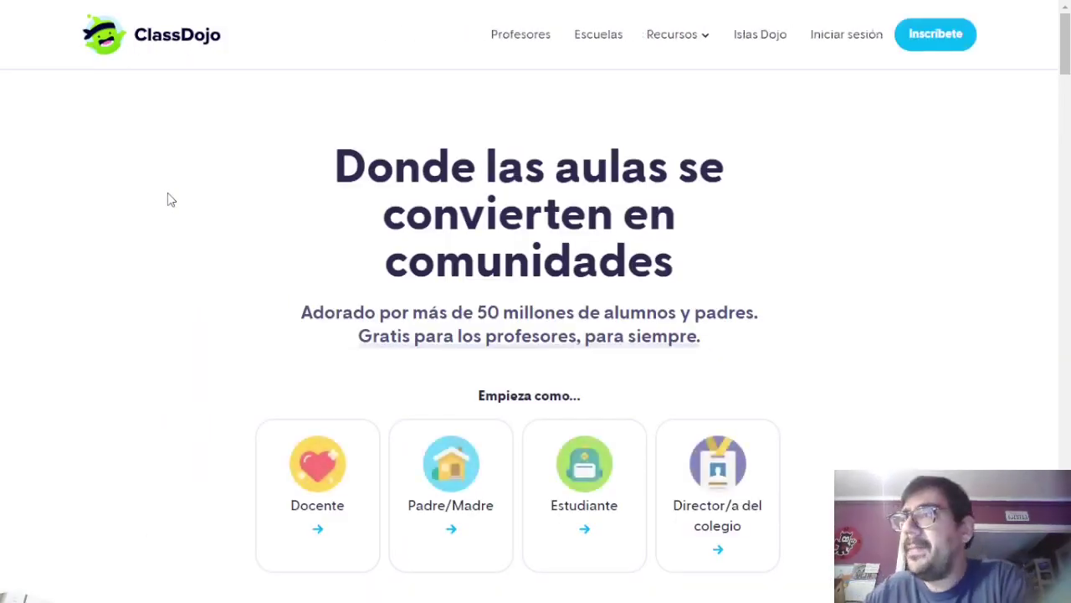
pyautogui.scroll(-1, 330, 193)
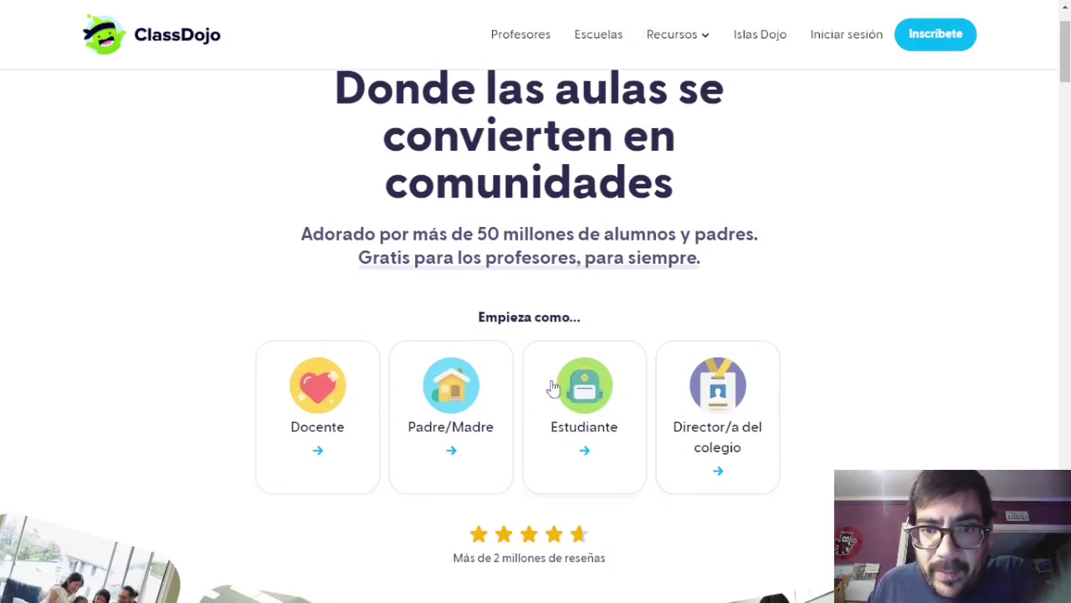
pyautogui.scroll(1, 471, 332)
pyautogui.scroll(-2, 471, 293)
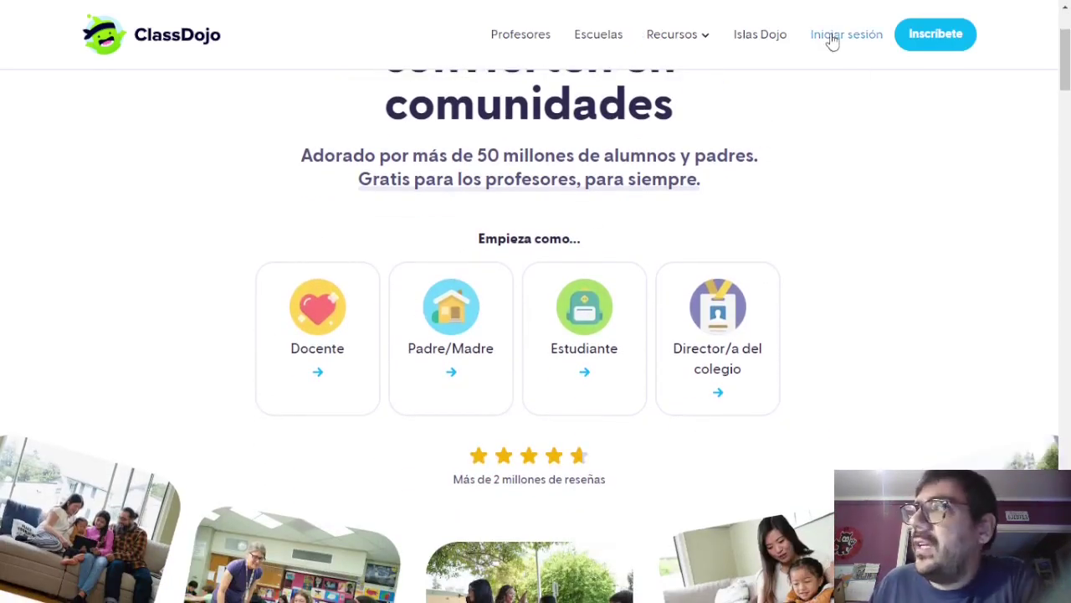
pyautogui.scroll(1, 191, 244)
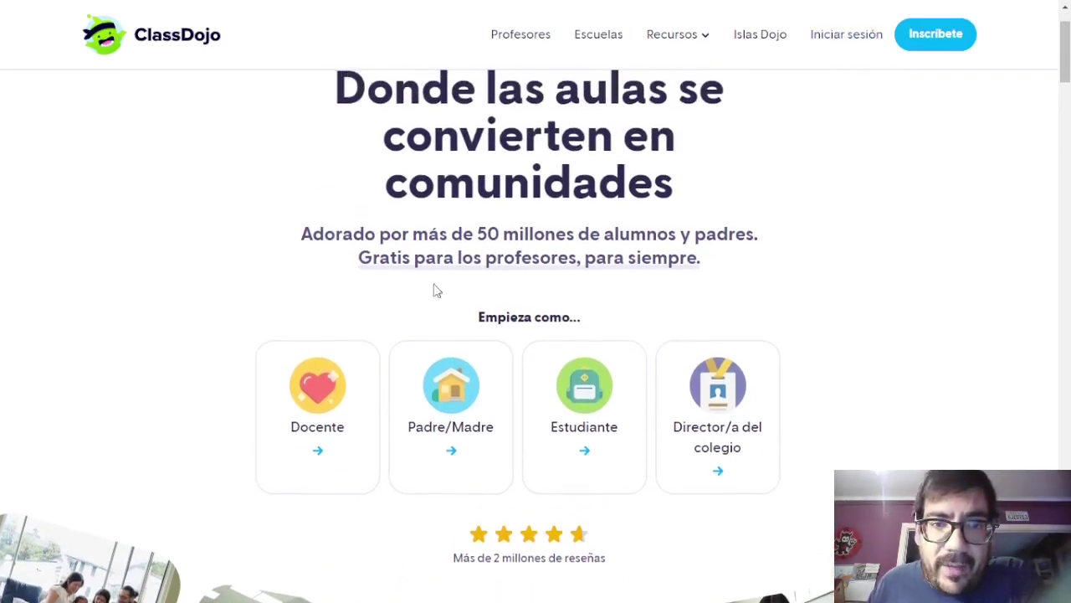
pyautogui.click(333, 403)
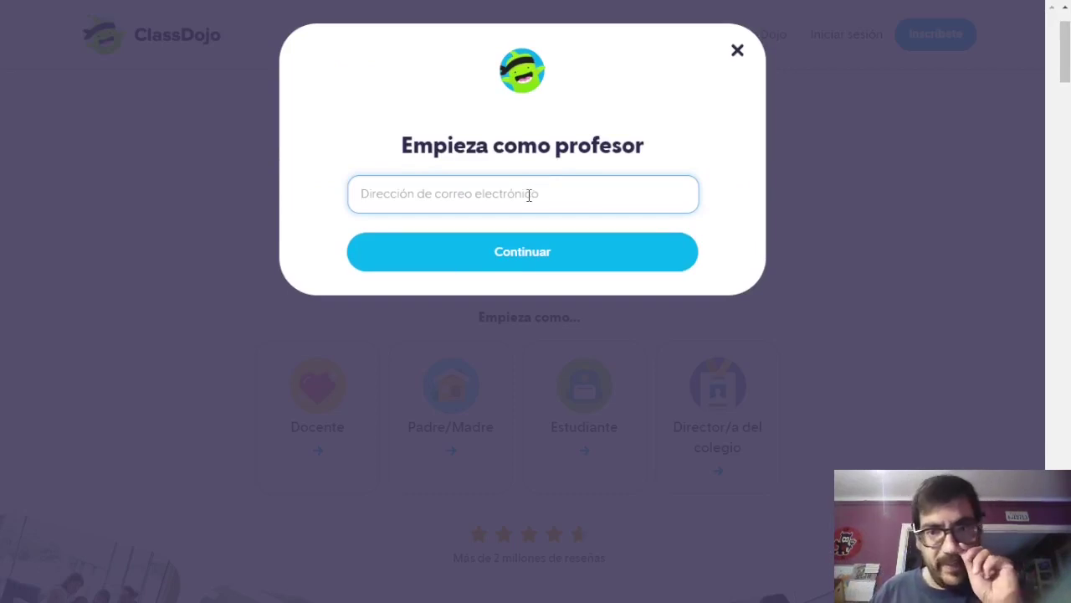
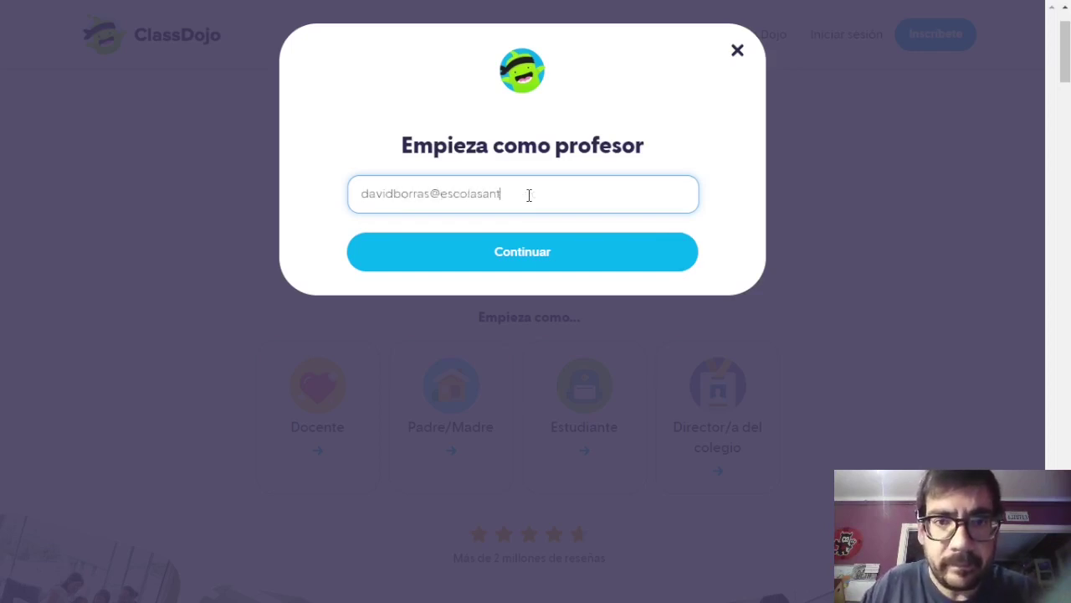
# Sign in with the school e-mail and account password, then close the rejection dialog.
pyautogui.press('Return')
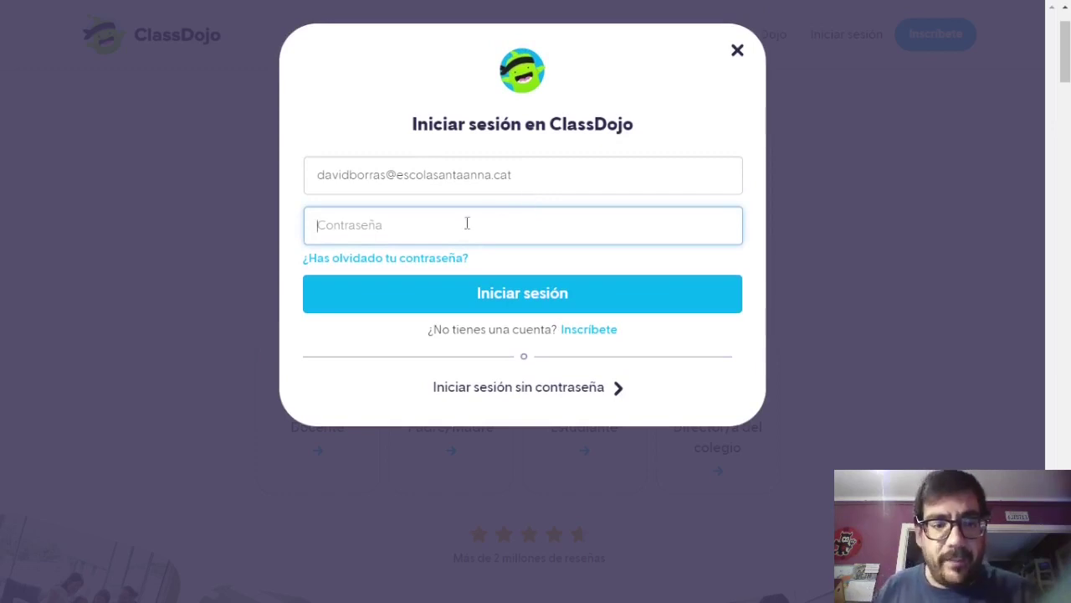
pyautogui.write('•••')
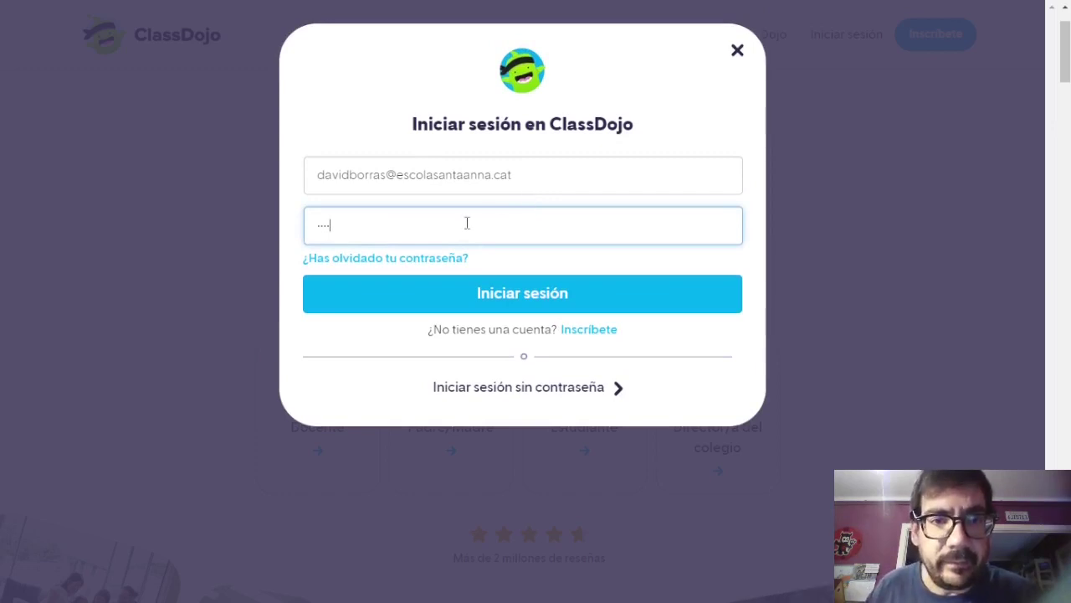
pyautogui.write('•••')
pyautogui.press('Return')
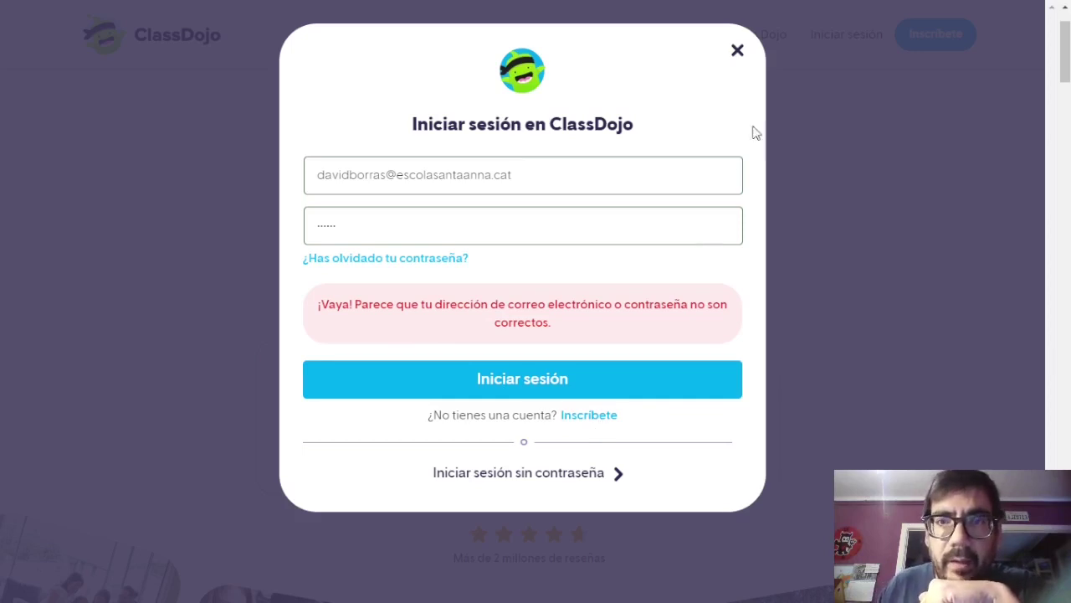
pyautogui.click(738, 52)
# Retry the teacher sign-in with the school e-mail and a password.
pyautogui.click(329, 397)
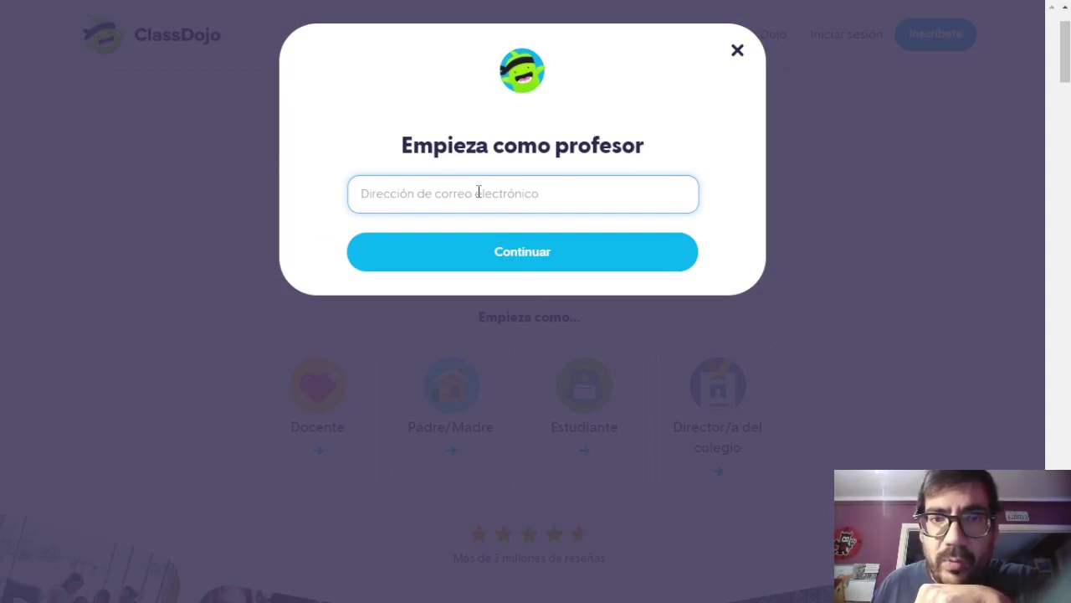
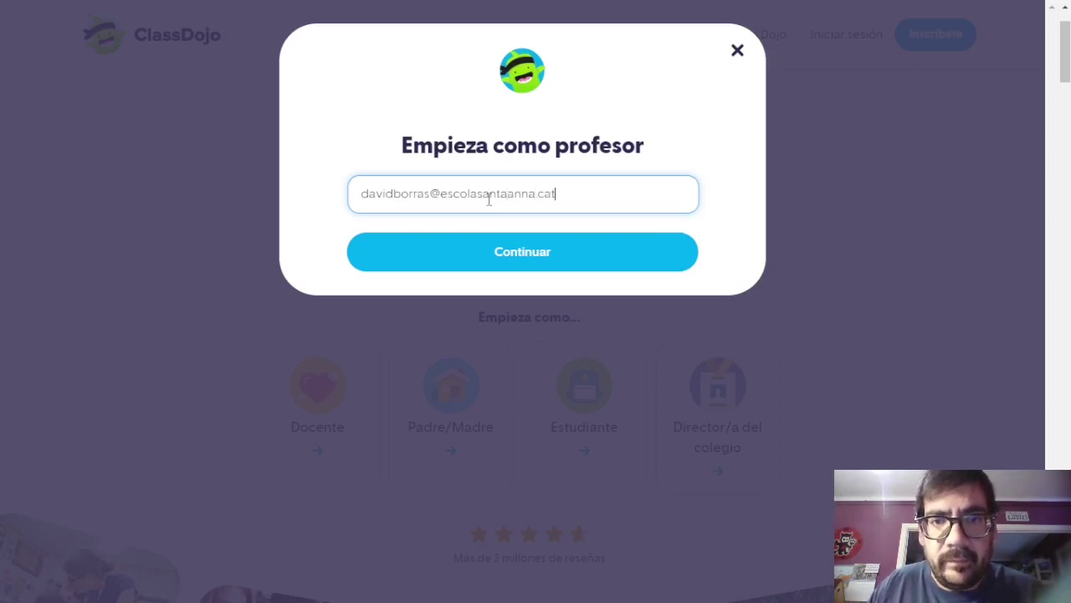
pyautogui.press('Return')
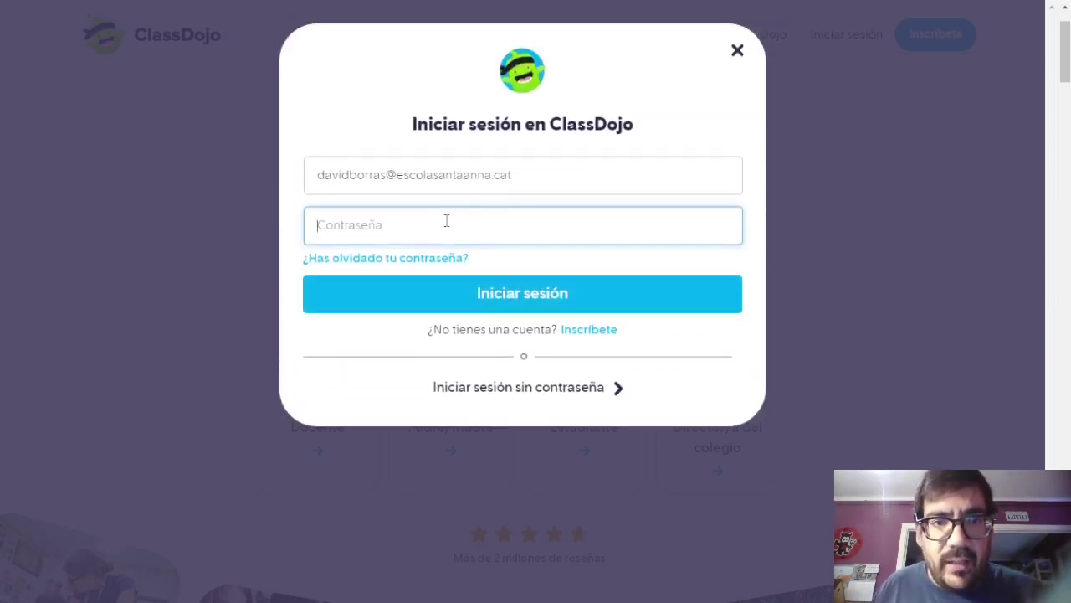
pyautogui.write('********')
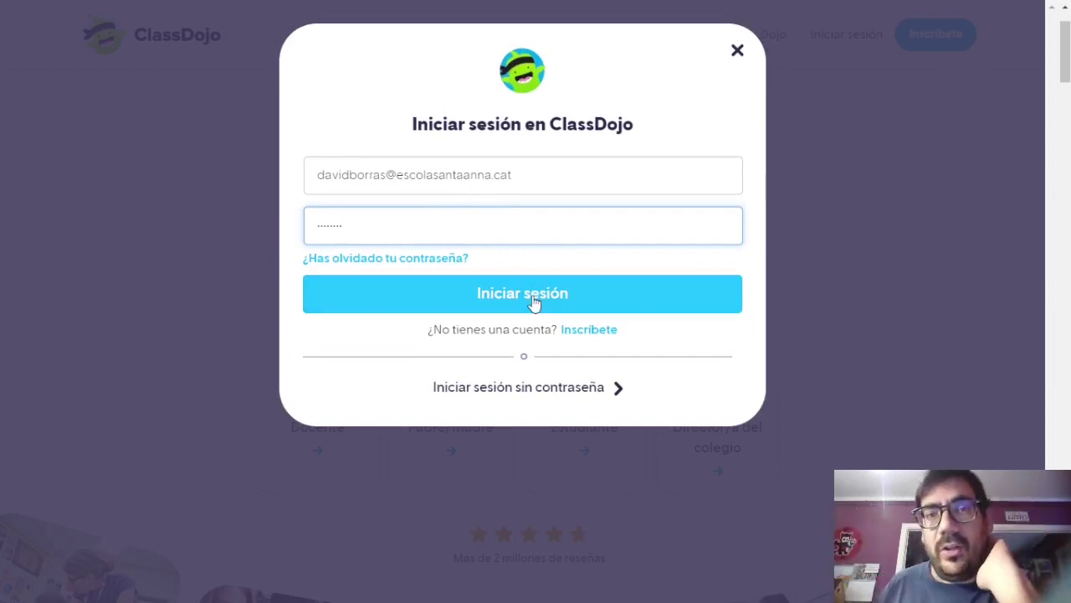
# Switch to Inscríbete > Docente, re-enter the school e-mail and password, and try Iniciar sesión.
pyautogui.click(586, 333)
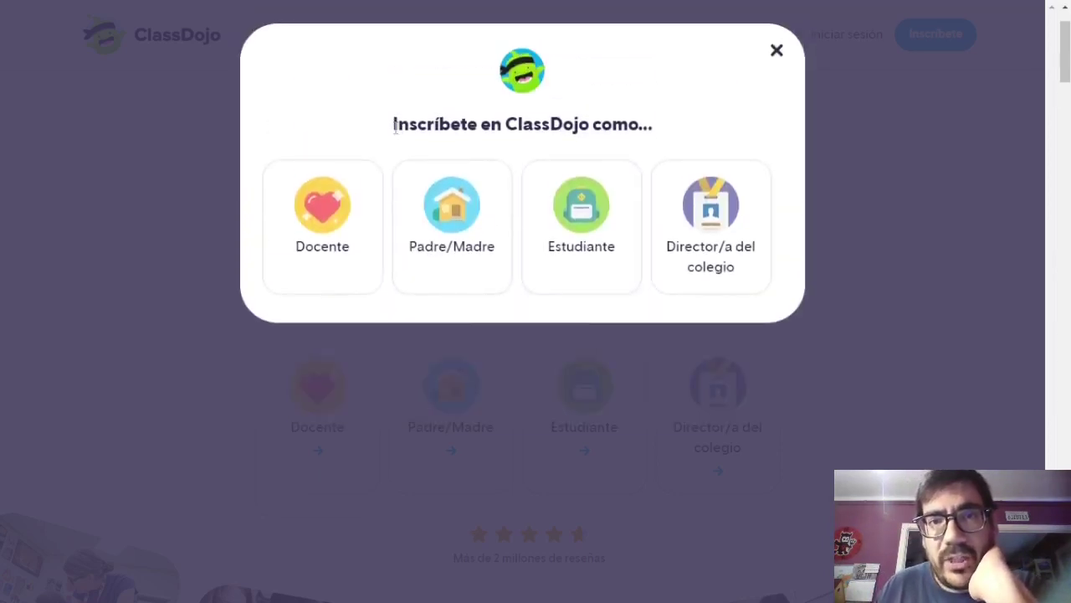
pyautogui.moveTo(396, 126); pyautogui.dragTo(478, 126)
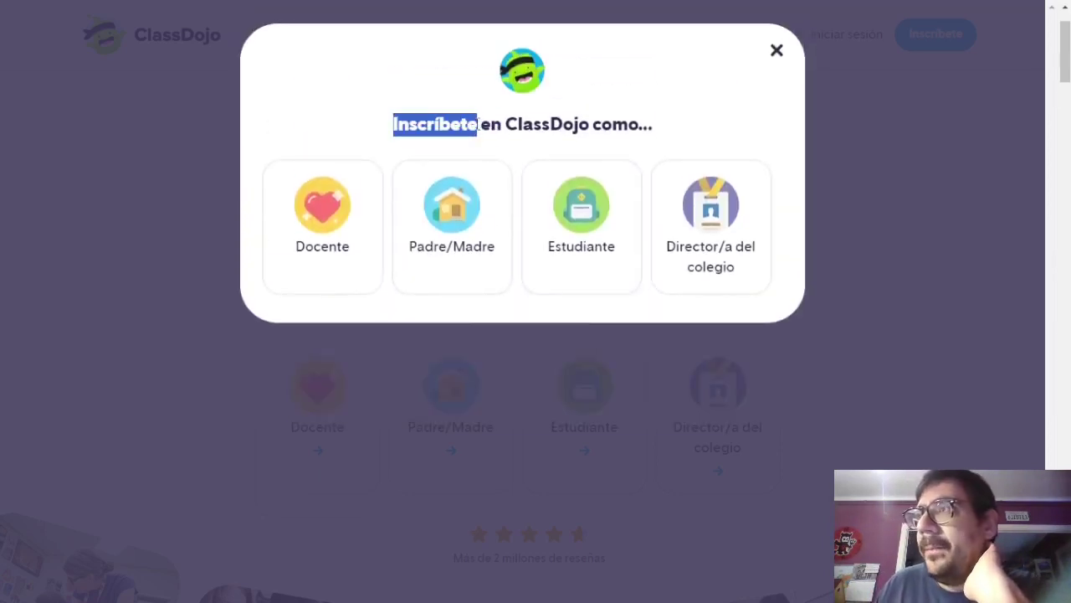
pyautogui.click(338, 228)
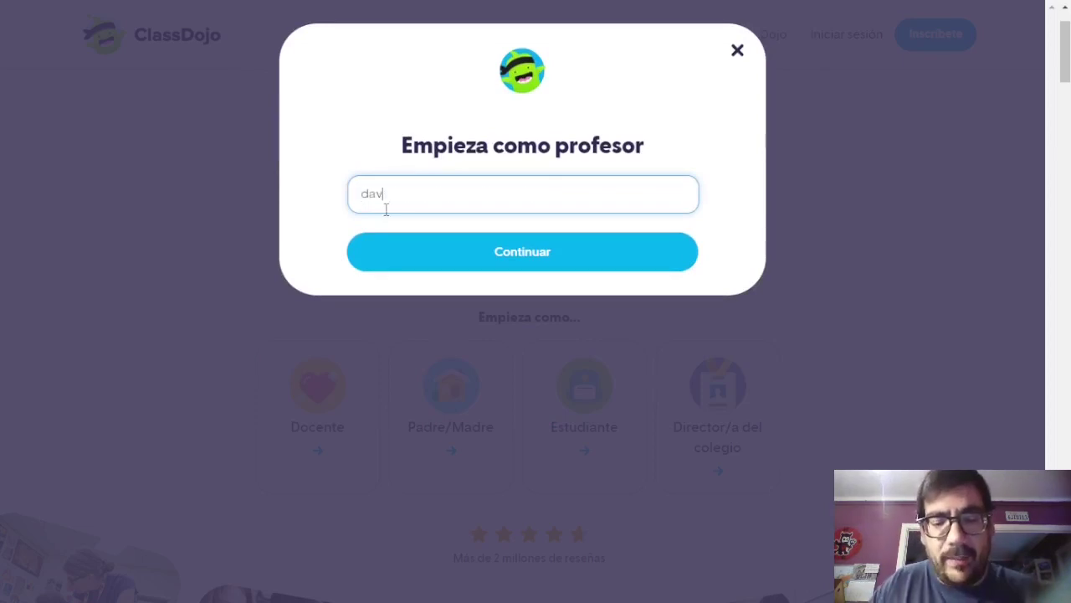
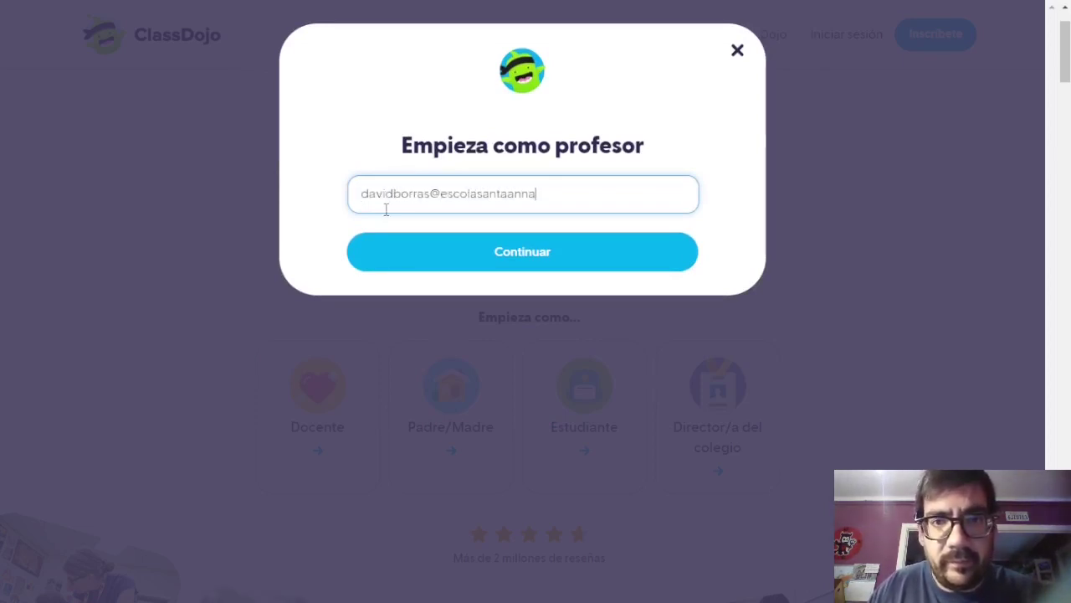
pyautogui.press('Return')
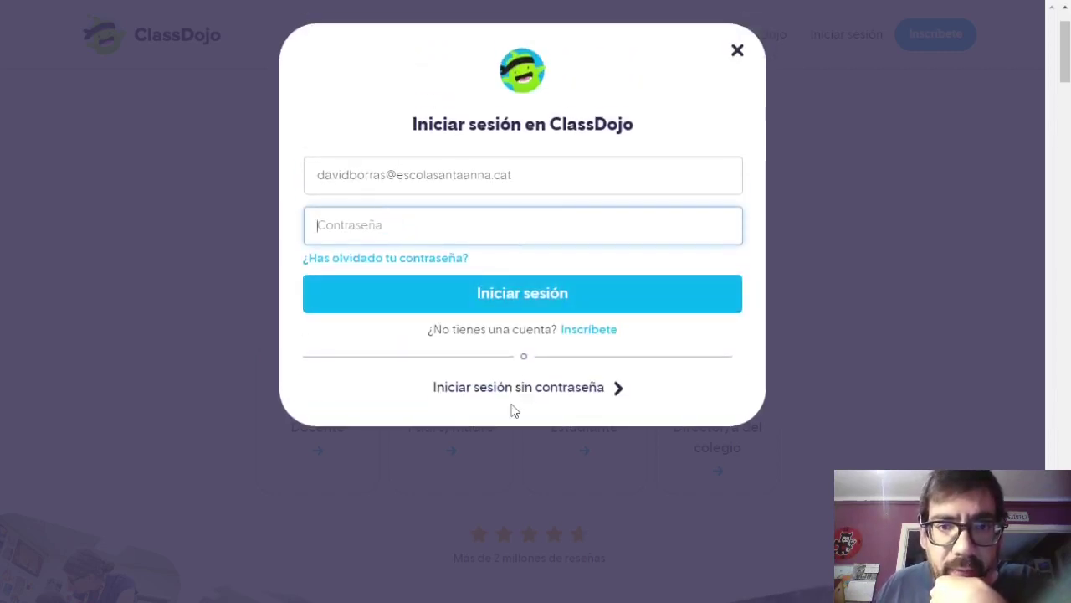
pyautogui.write('****')
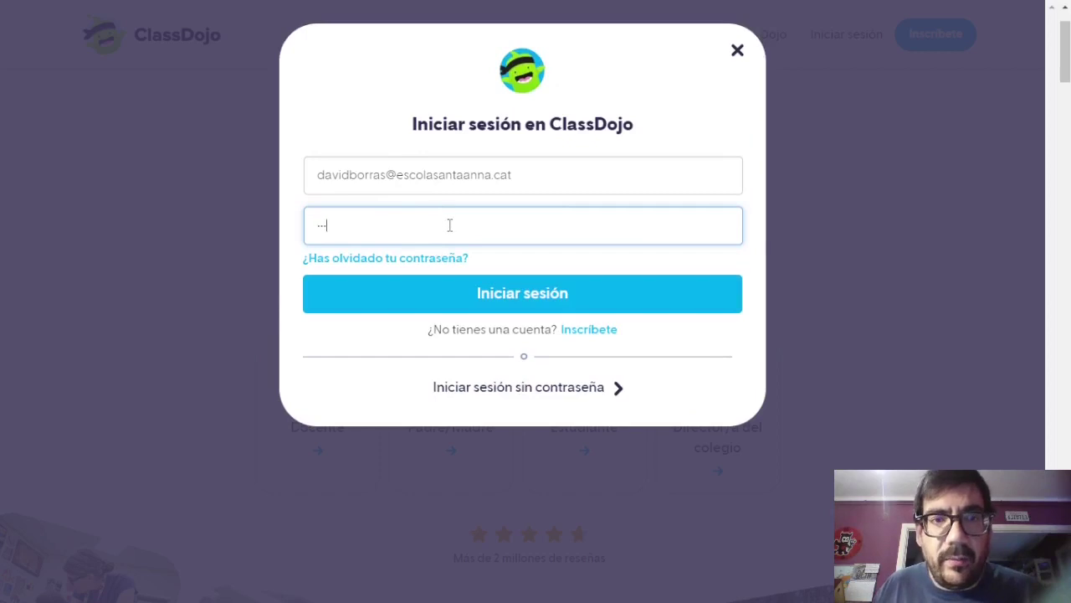
pyautogui.click(503, 309)
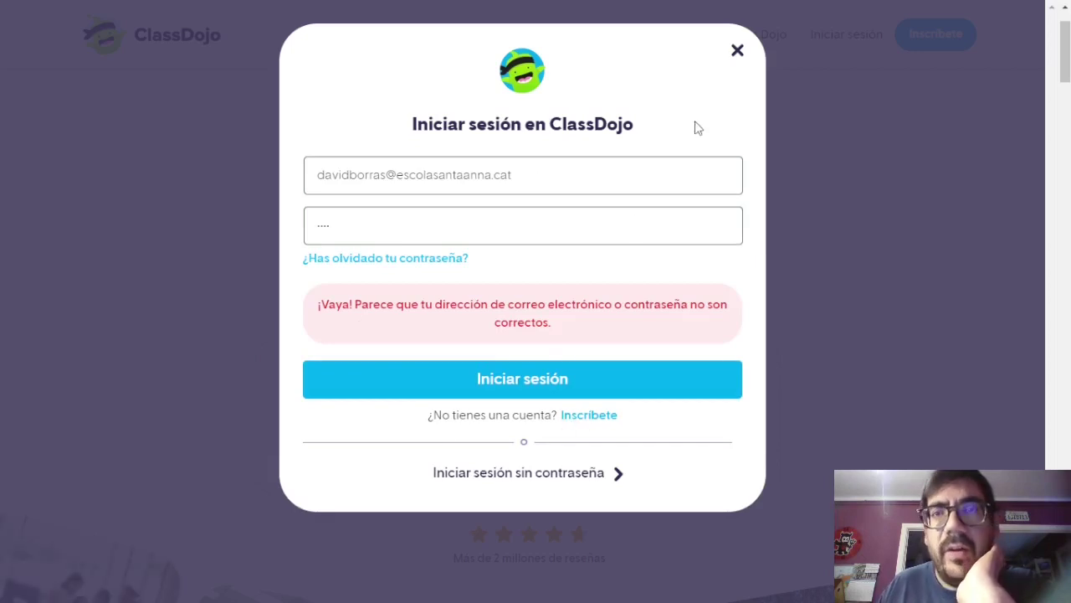
# Close the rejected login and start teacher sign-up with the school e-mail address.
pyautogui.click(740, 52)
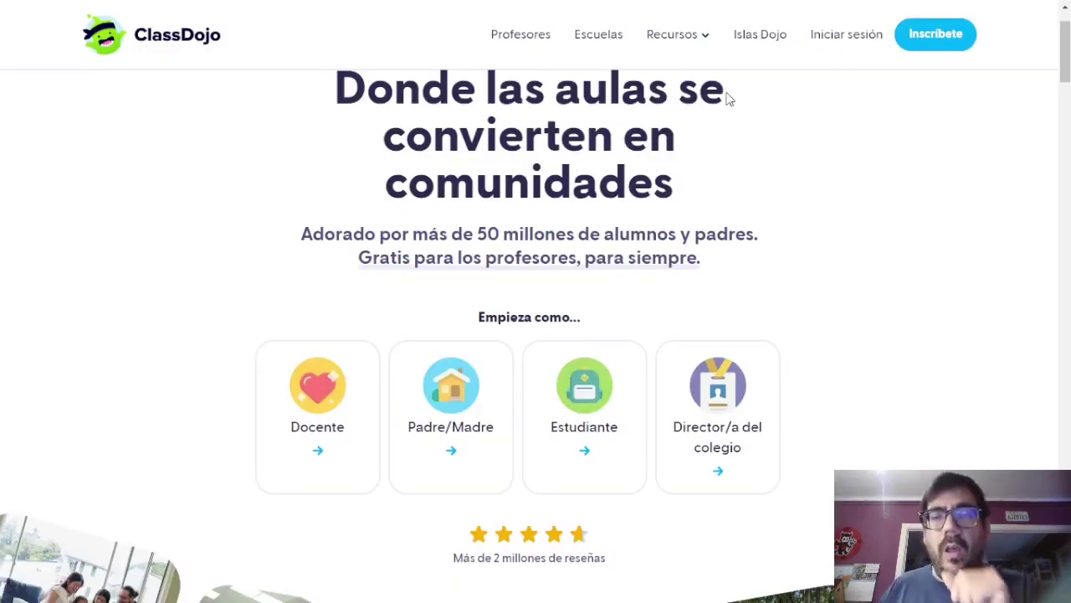
pyautogui.click(952, 41)
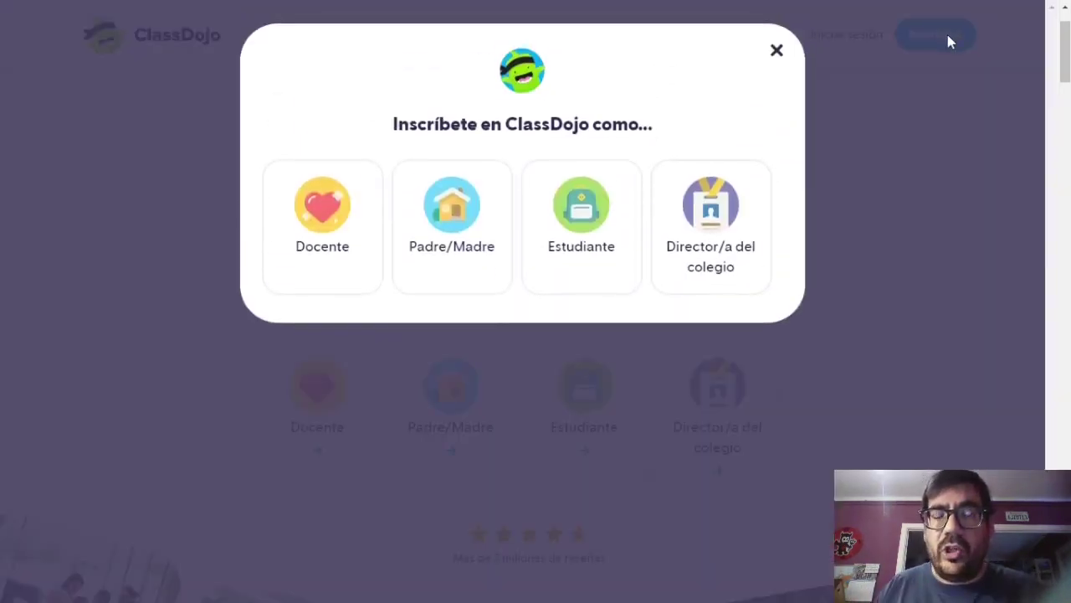
pyautogui.click(333, 201)
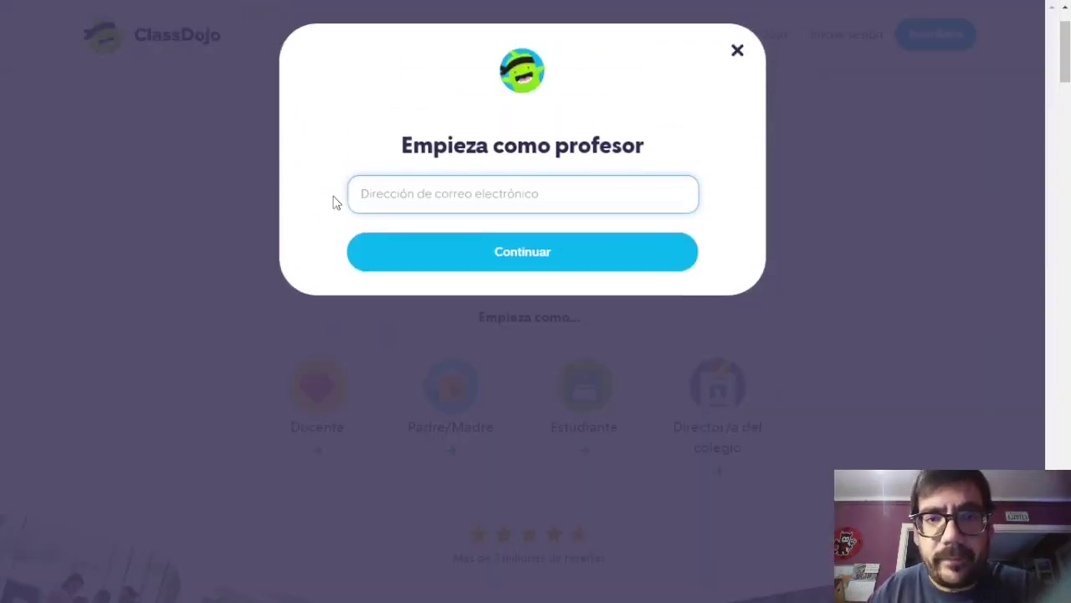
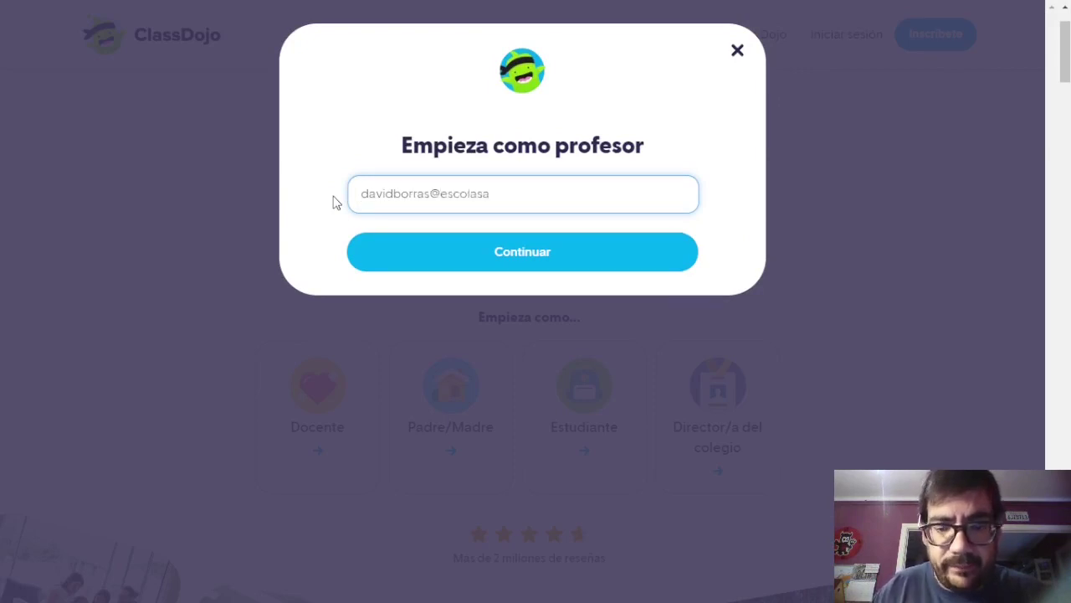
pyautogui.press('Return')
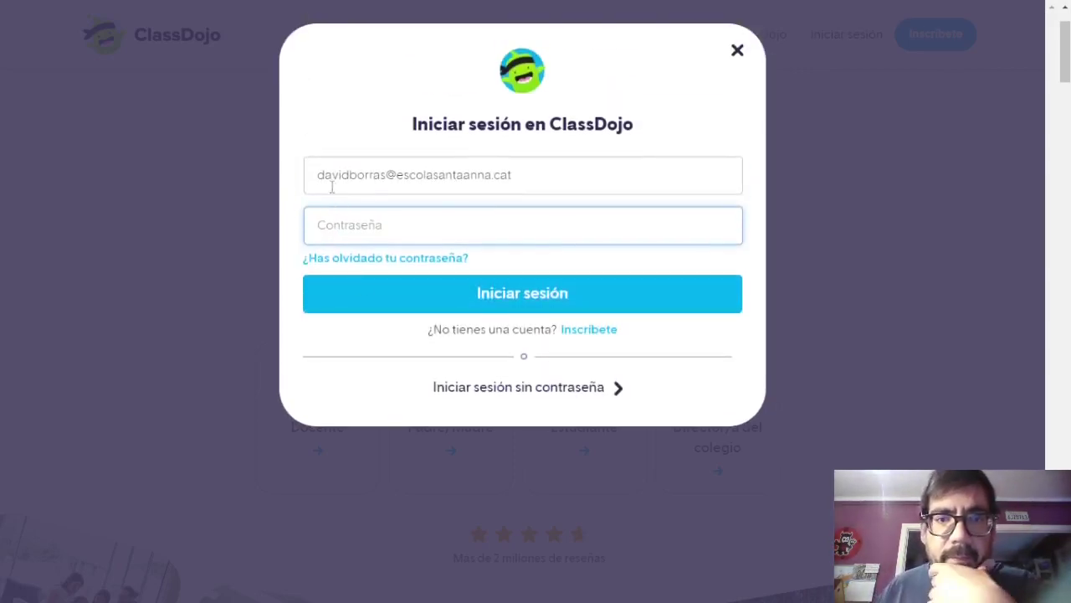
pyautogui.click(590, 332)
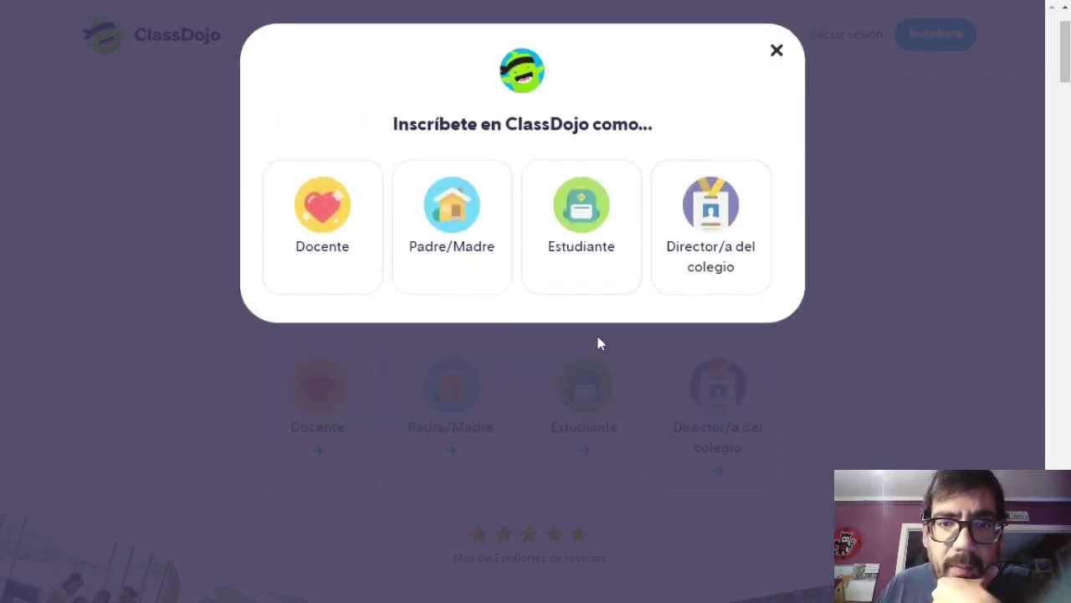
pyautogui.click(366, 265)
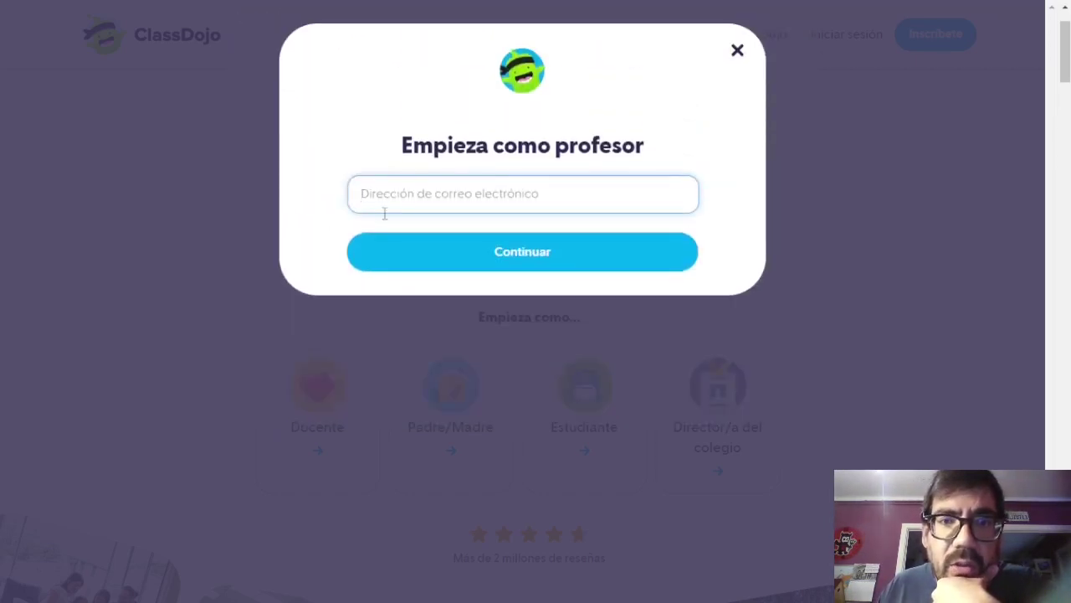
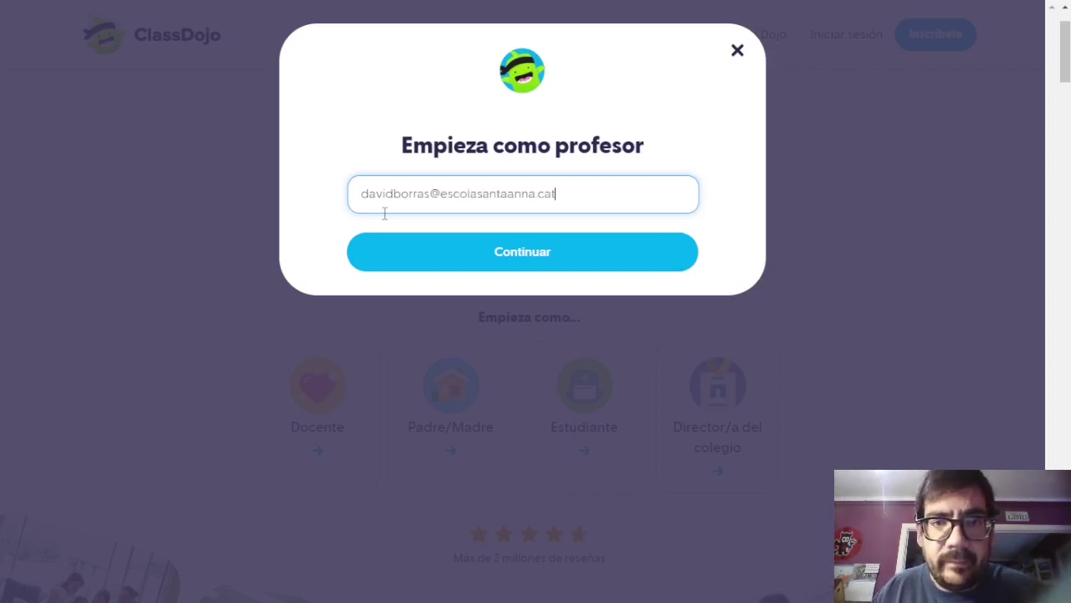
pyautogui.press('Return')
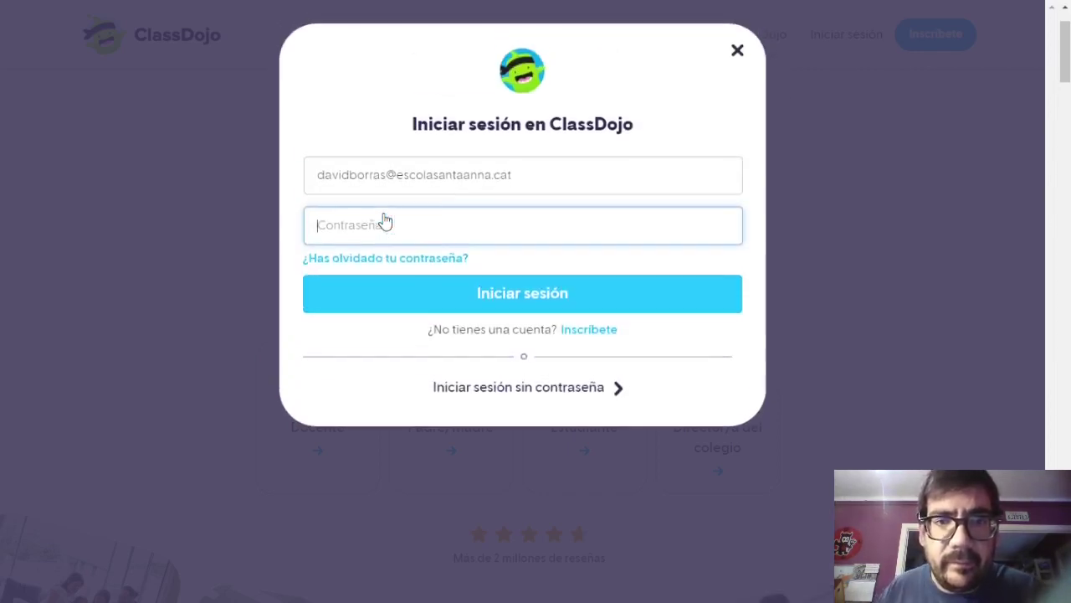
# Retry teacher sign-up with a corrected school e-mail to reach the Crea tu cuenta de profesor form.
pyautogui.click(576, 335)
pyautogui.click(368, 275)
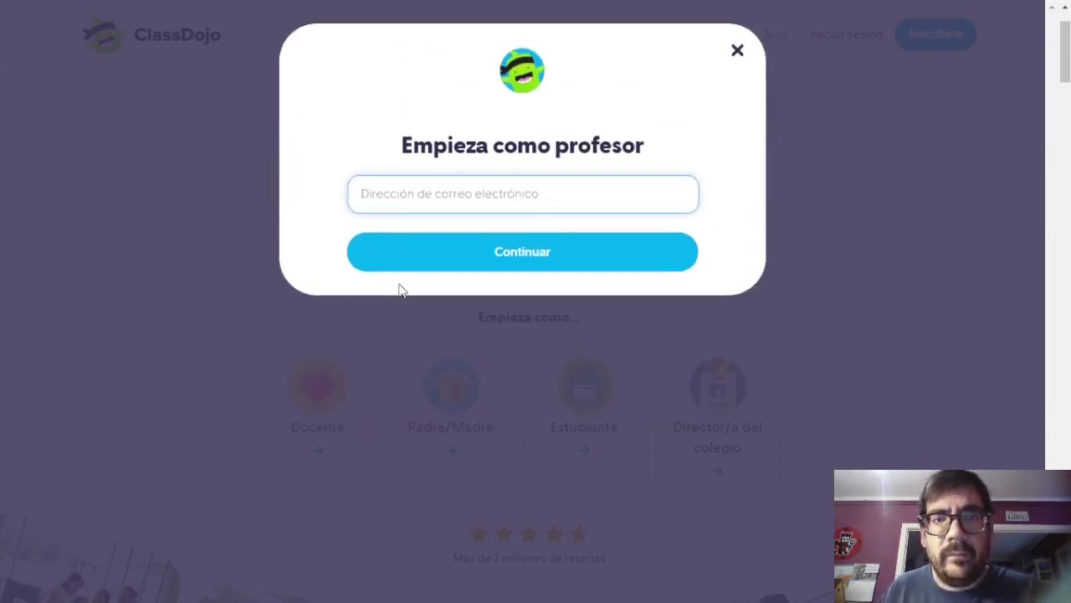
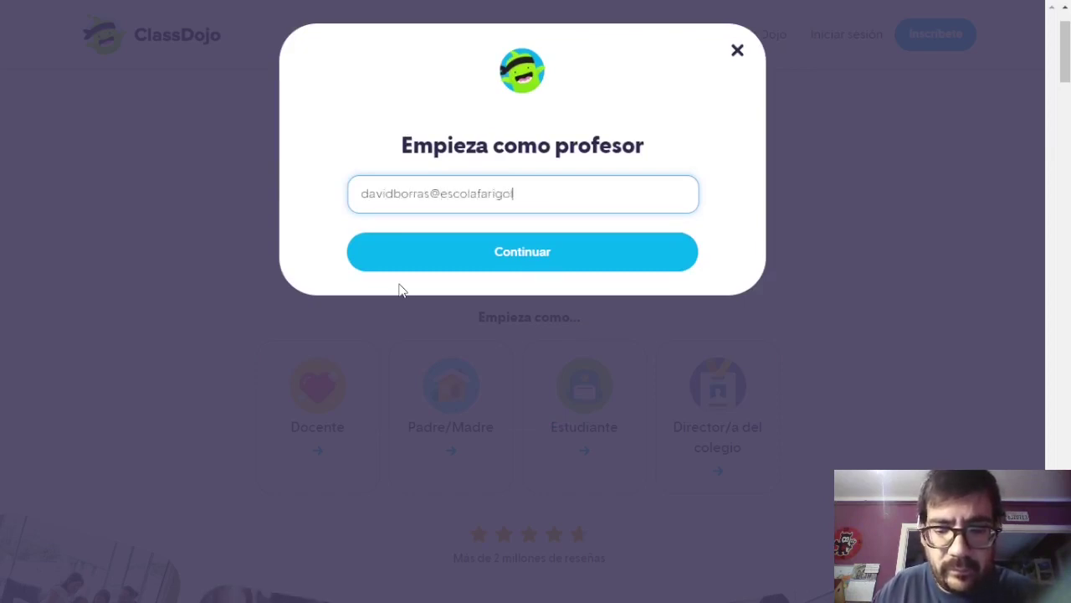
pyautogui.press('Return')
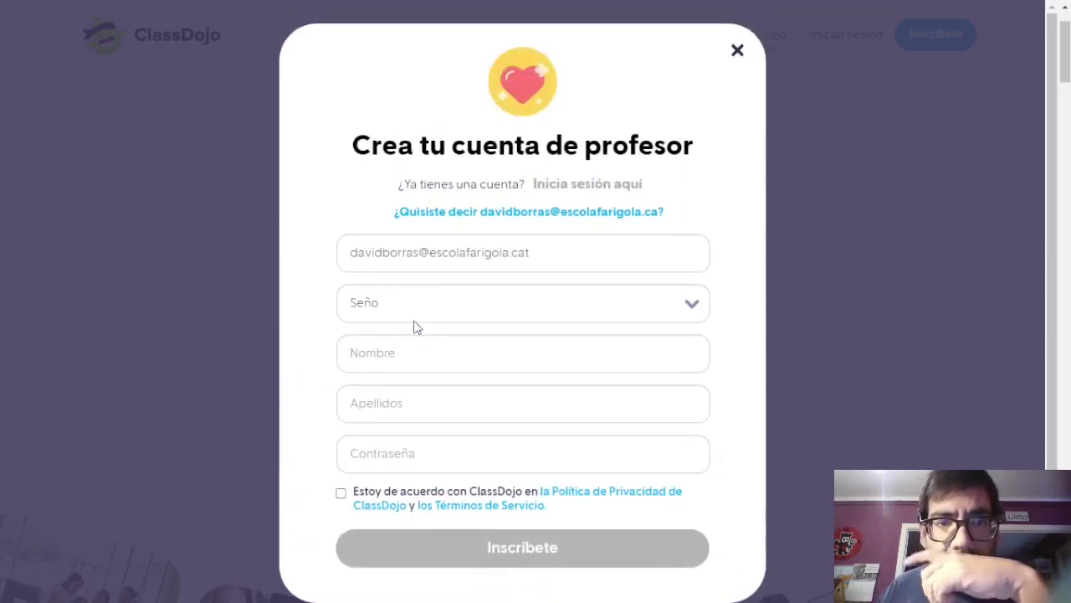
pyautogui.click(567, 269)
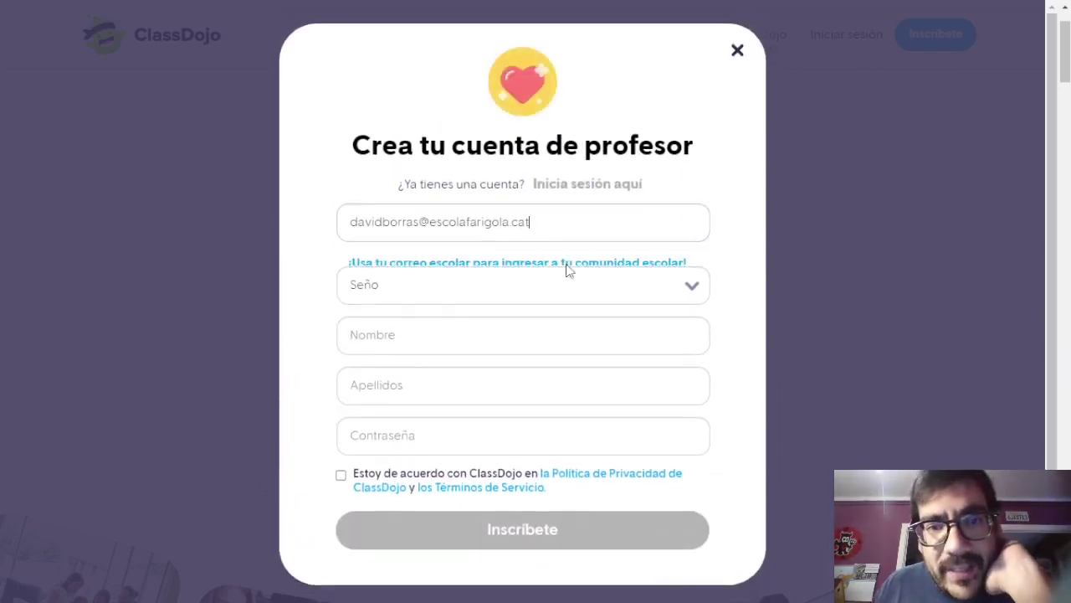
pyautogui.moveTo(536, 223); pyautogui.dragTo(338, 268)
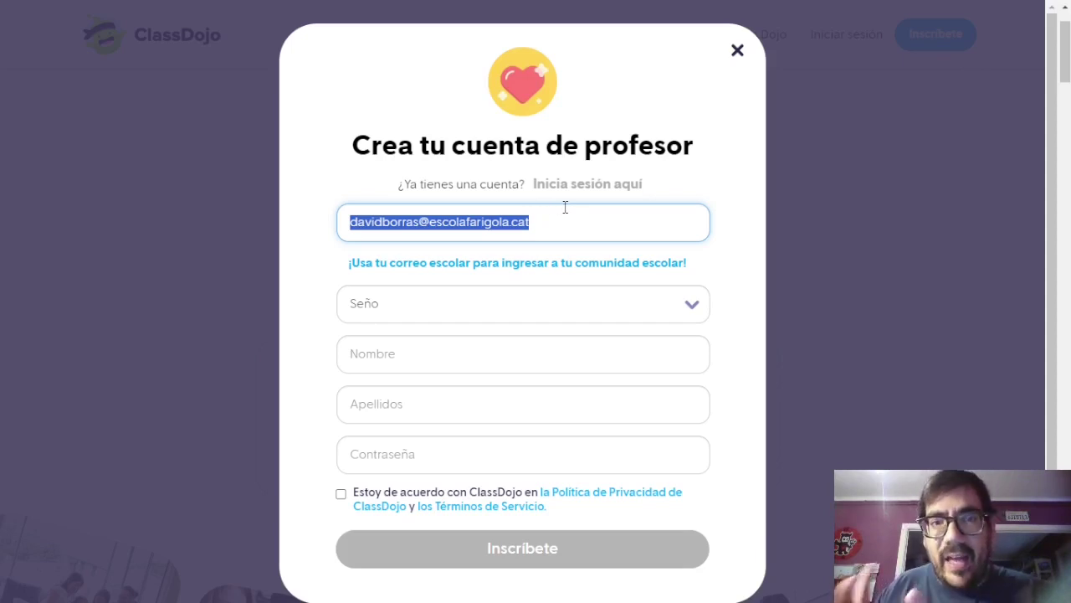
pyautogui.moveTo(576, 222); pyautogui.dragTo(365, 255)
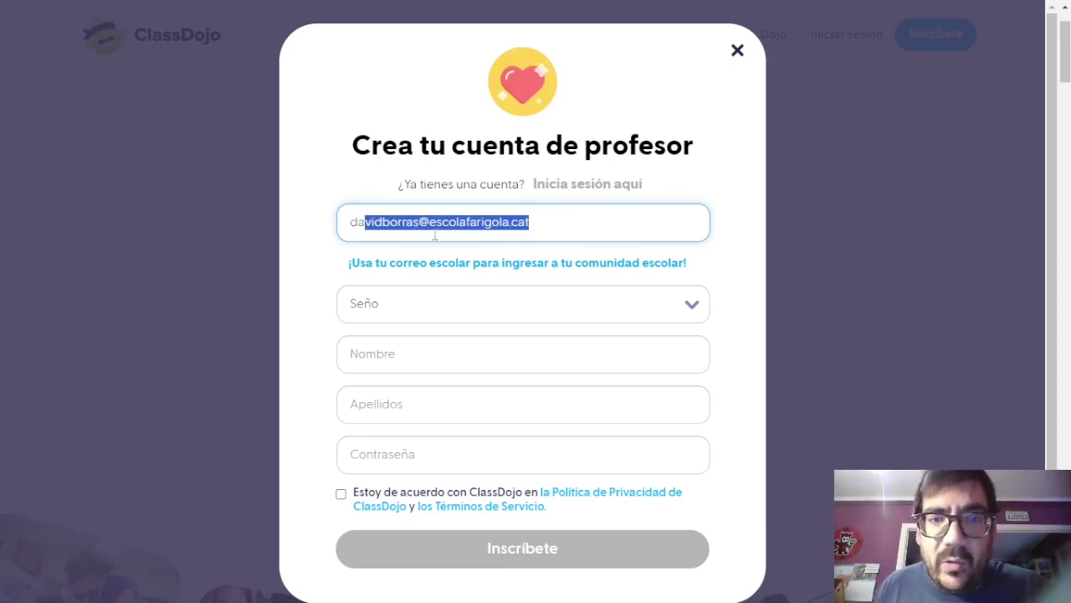
pyautogui.click(488, 298)
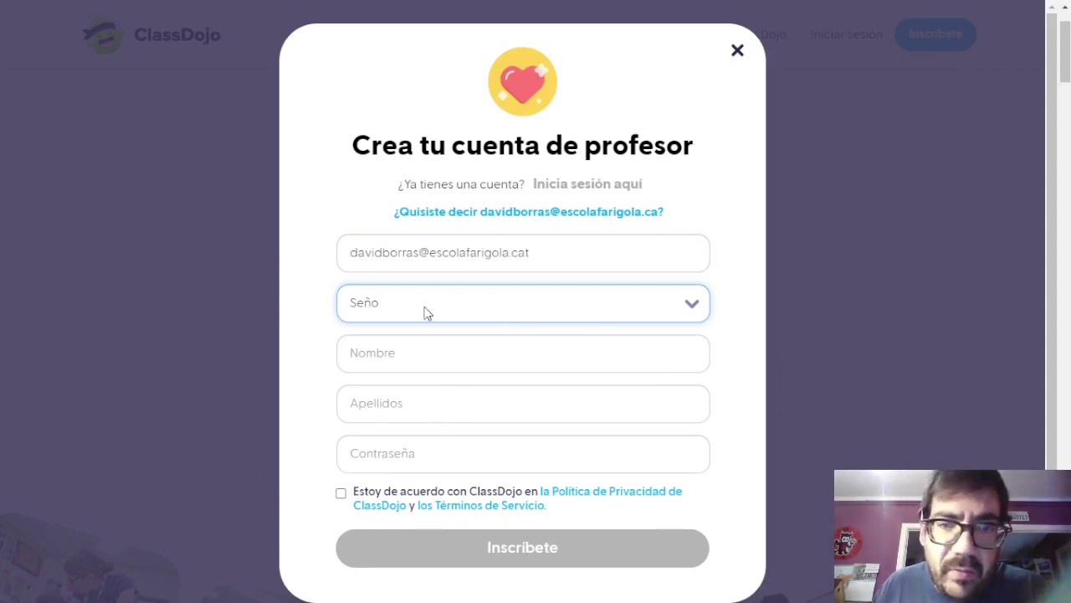
# Set the title to Prof. and fill in the teacher's first name and surname.
pyautogui.press('Down')
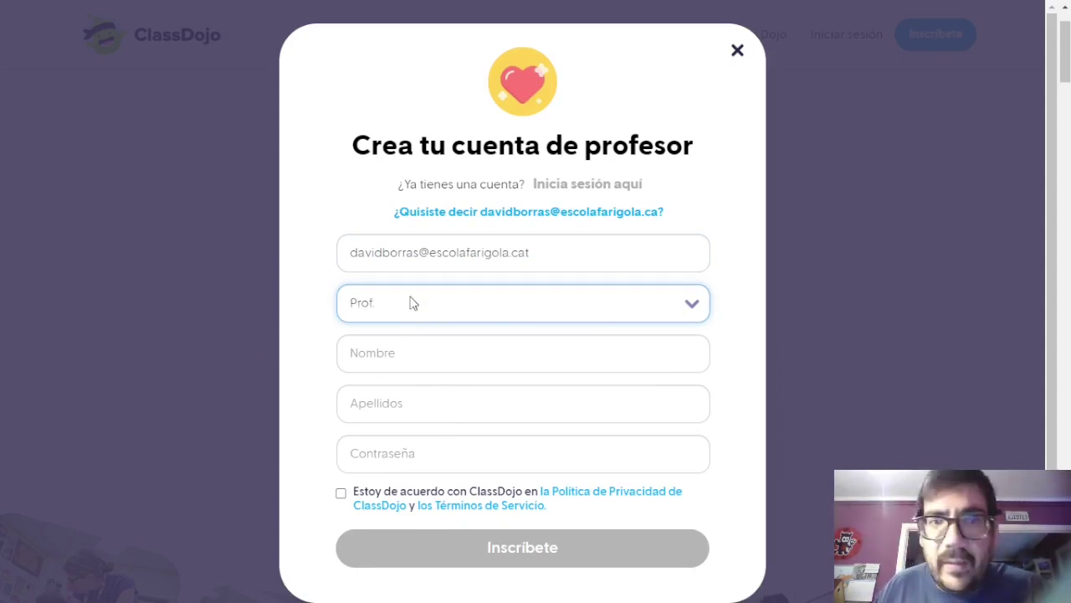
pyautogui.press('Down')
pyautogui.press('Up')
pyautogui.press('d')
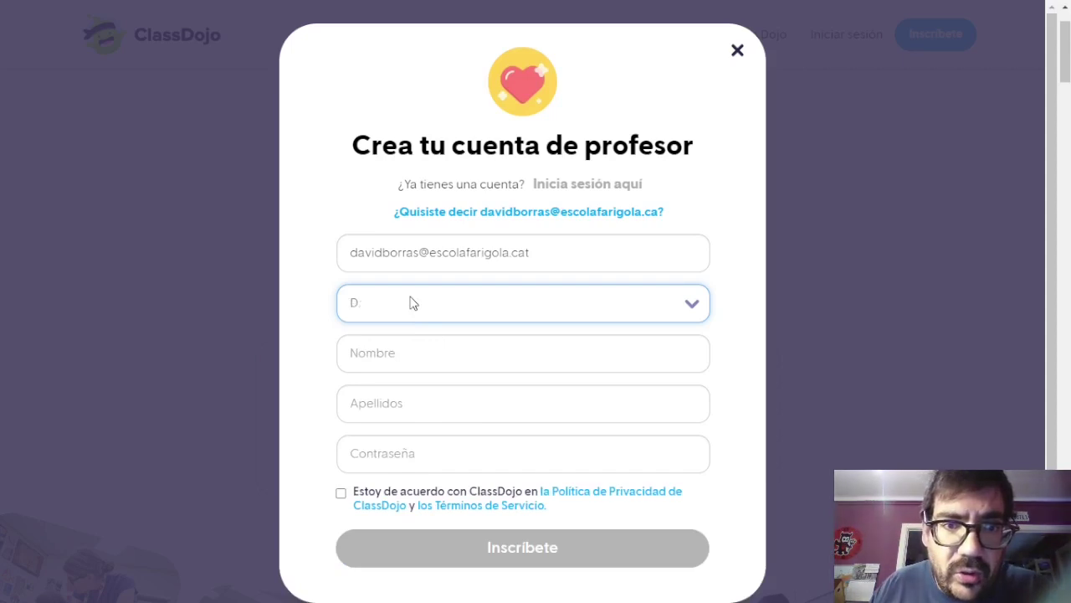
pyautogui.press('s')
pyautogui.press('d')
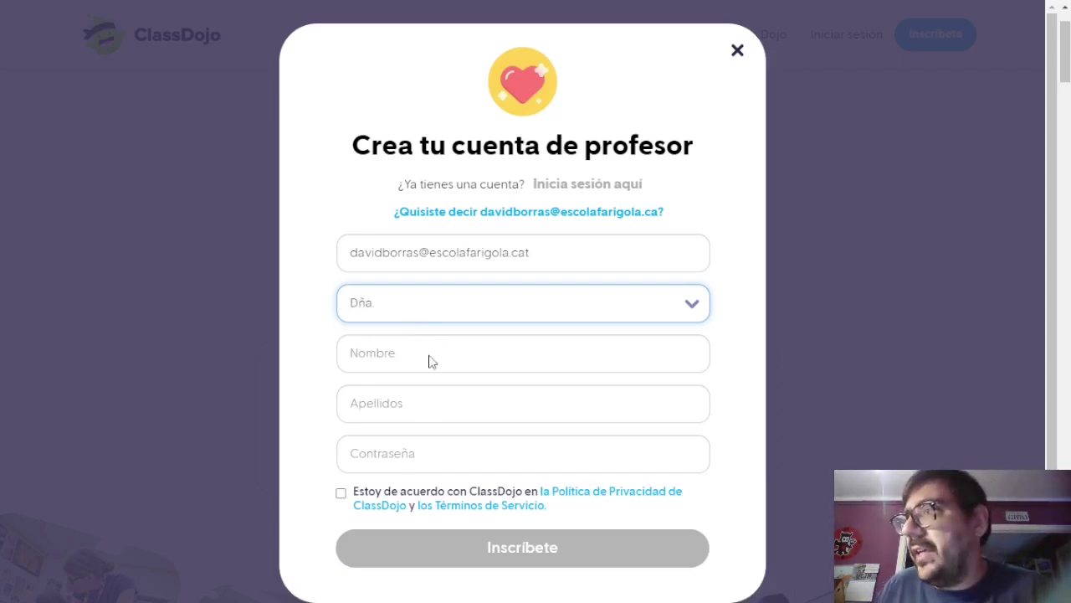
pyautogui.press('p')
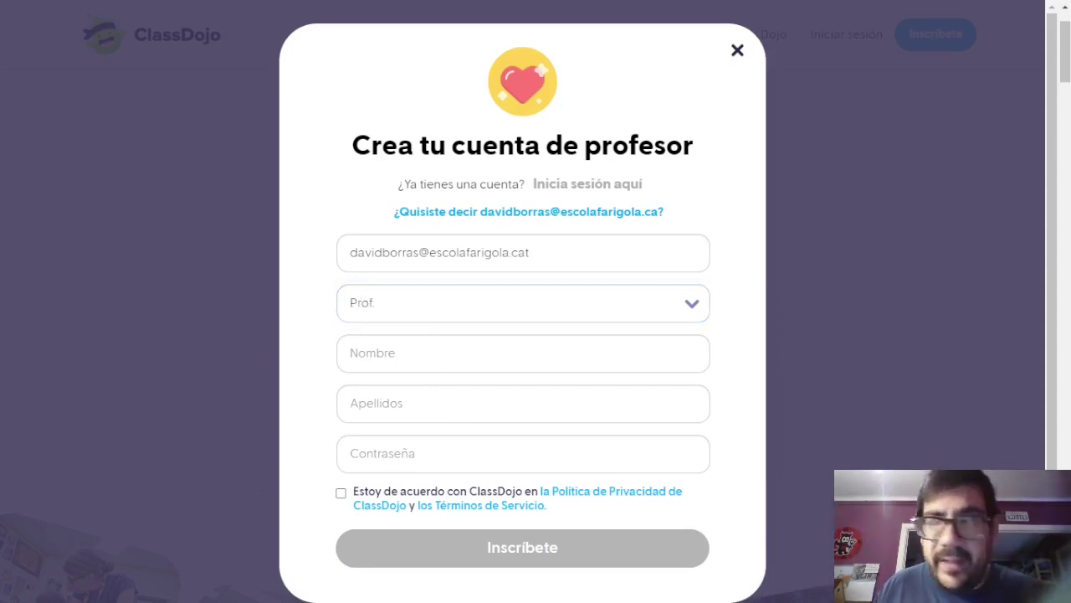
pyautogui.click(416, 346)
pyautogui.write('David')
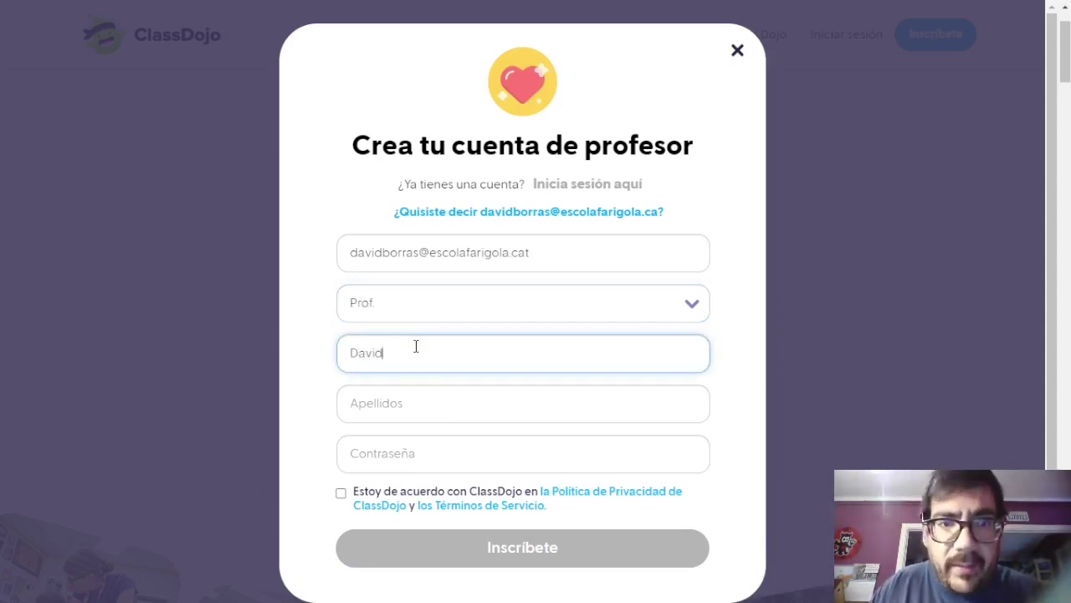
pyautogui.press('Tab')
pyautogui.write('Borr')
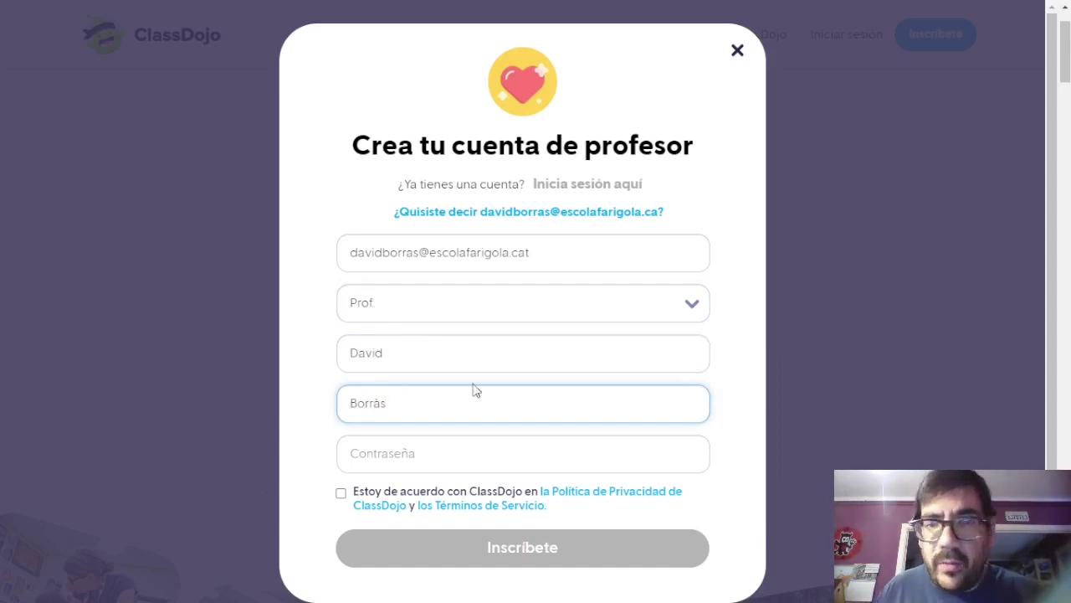
# Enter a valid account password and accept the privacy policy and terms.
pyautogui.click(467, 455)
pyautogui.write('1')
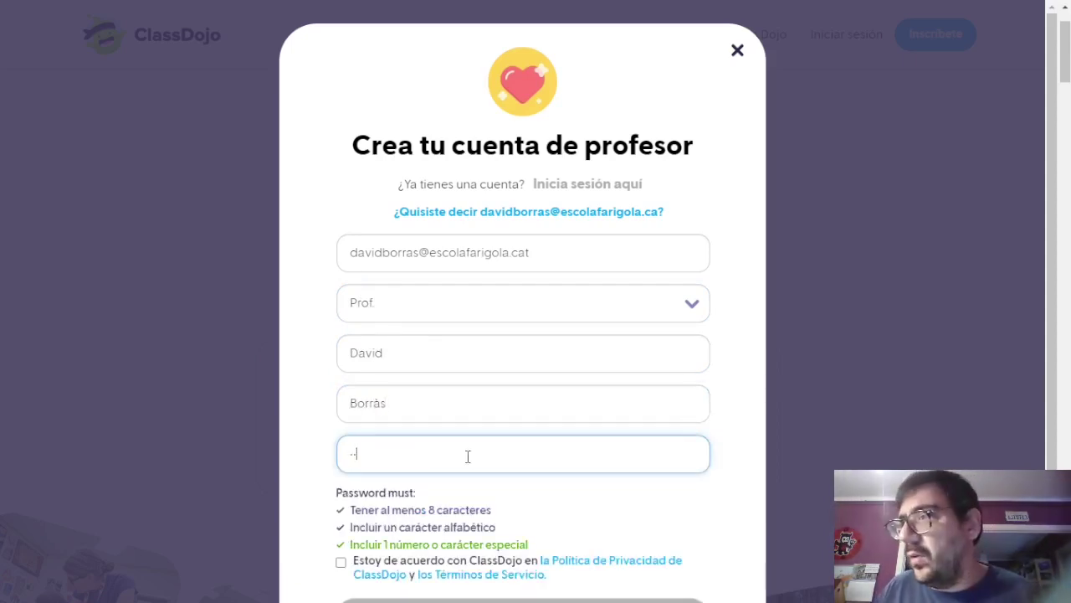
pyautogui.moveTo(468, 457); pyautogui.dragTo(323, 462)
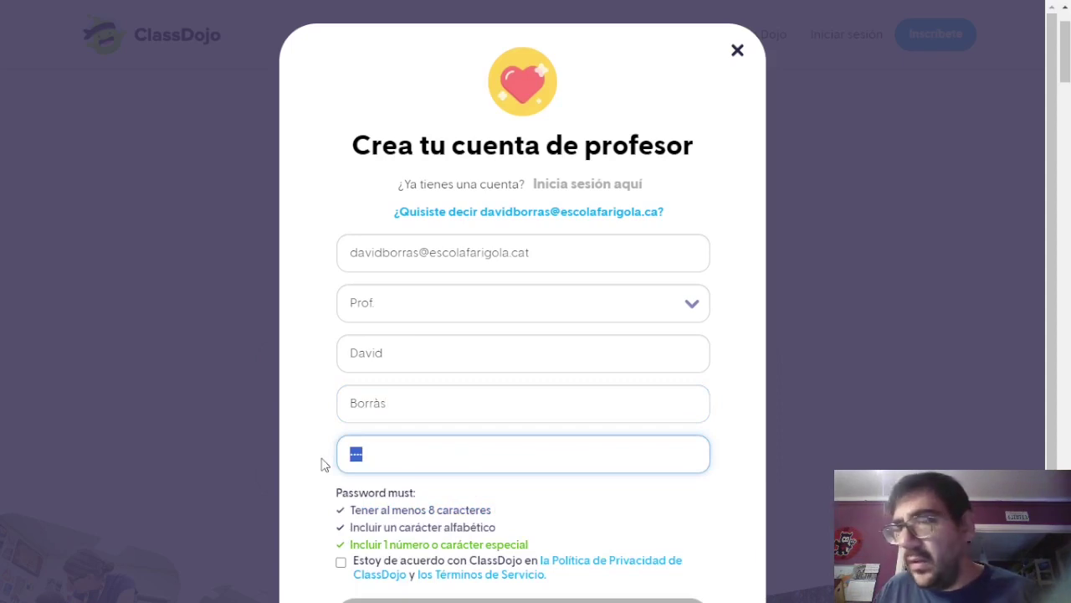
pyautogui.press('BackSpace')
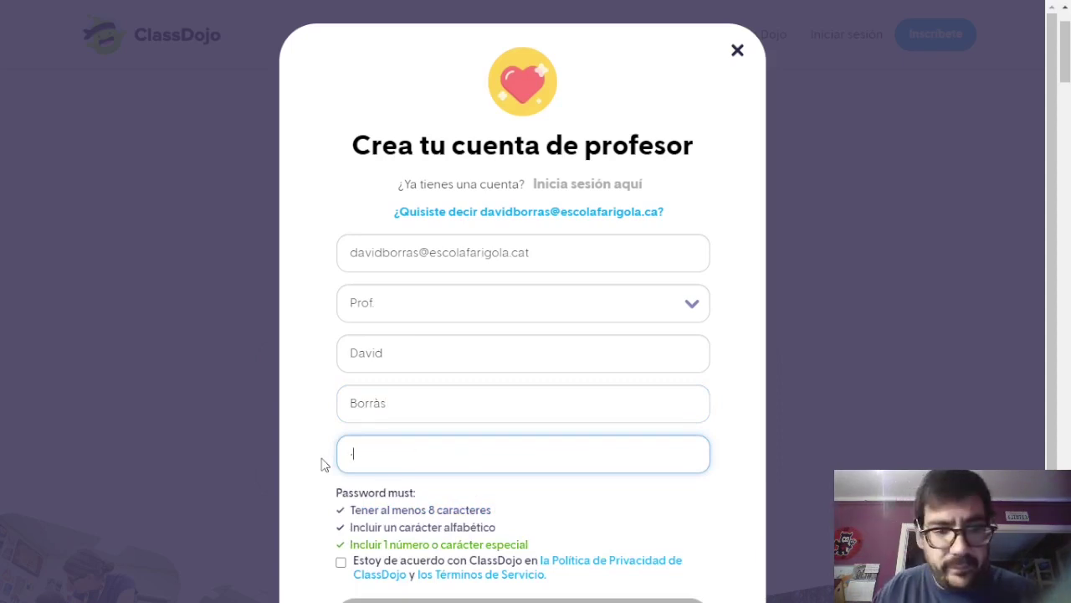
pyautogui.write('1234abcd')
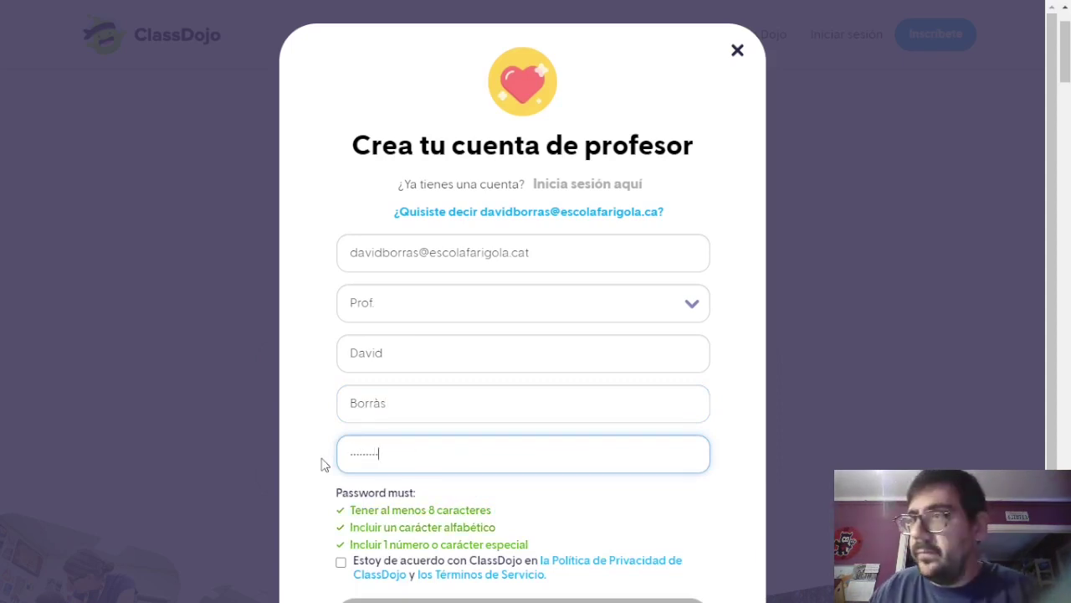
pyautogui.write('ef')
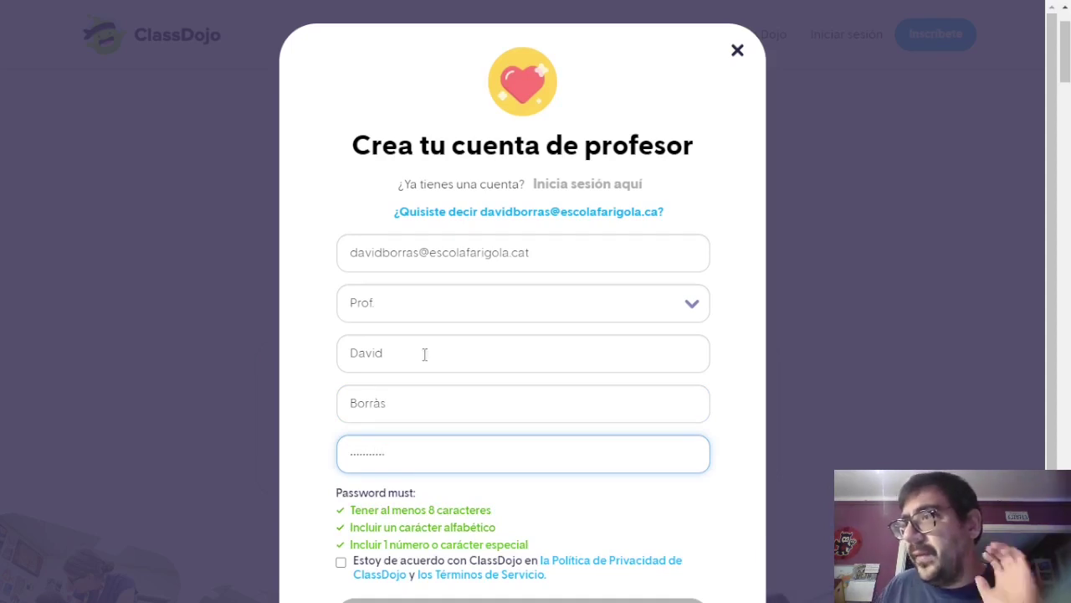
pyautogui.scroll(-1, 352, 472)
pyautogui.click(341, 483)
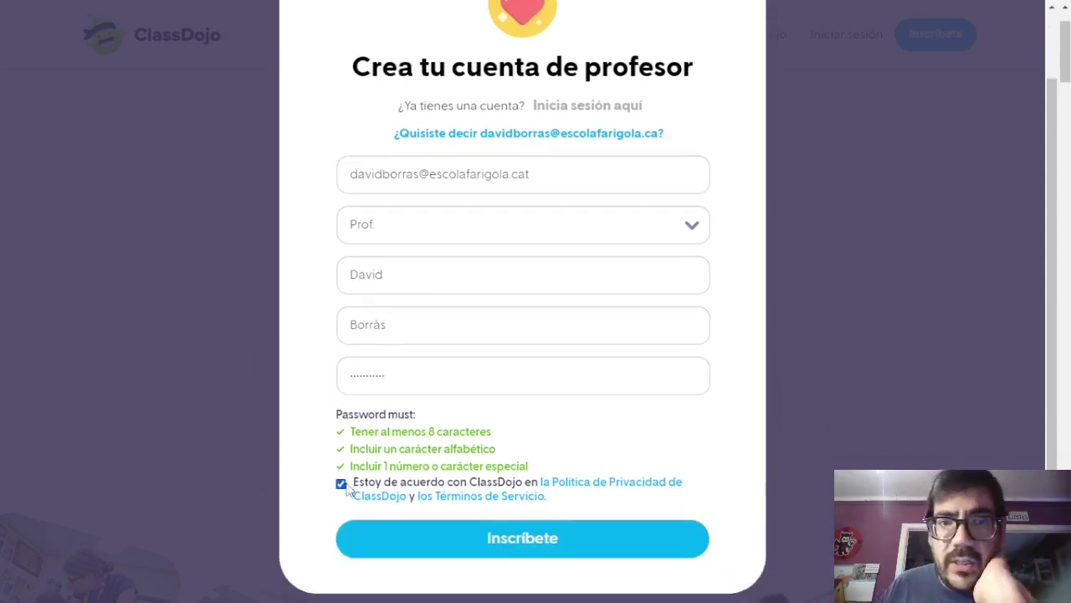
# Create the teacher account, skipping school selection, declining marketing updates and closing the new-class form.
pyautogui.click(534, 552)
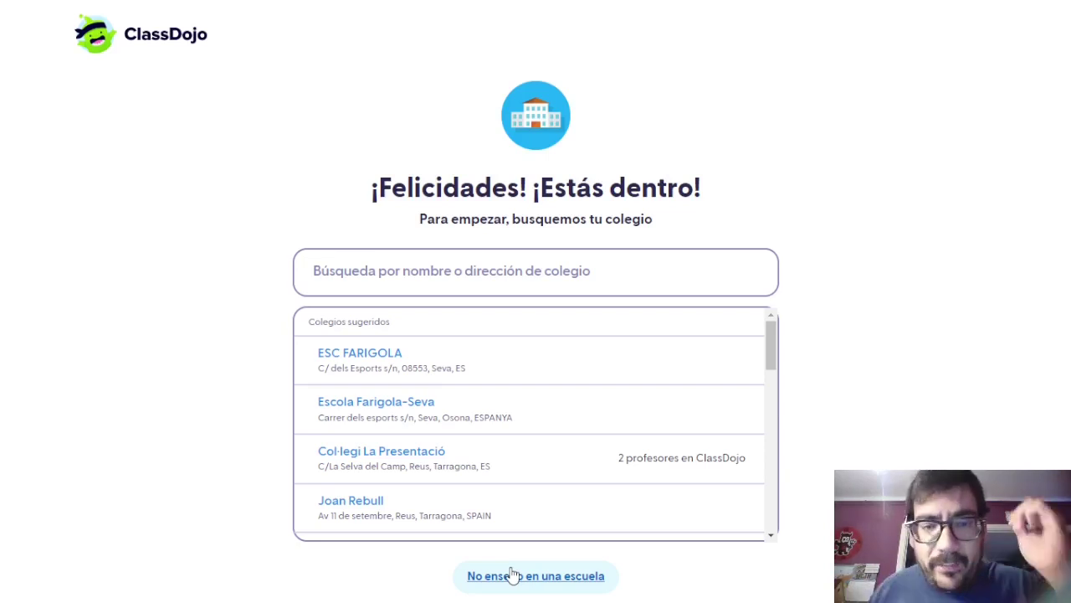
pyautogui.click(512, 575)
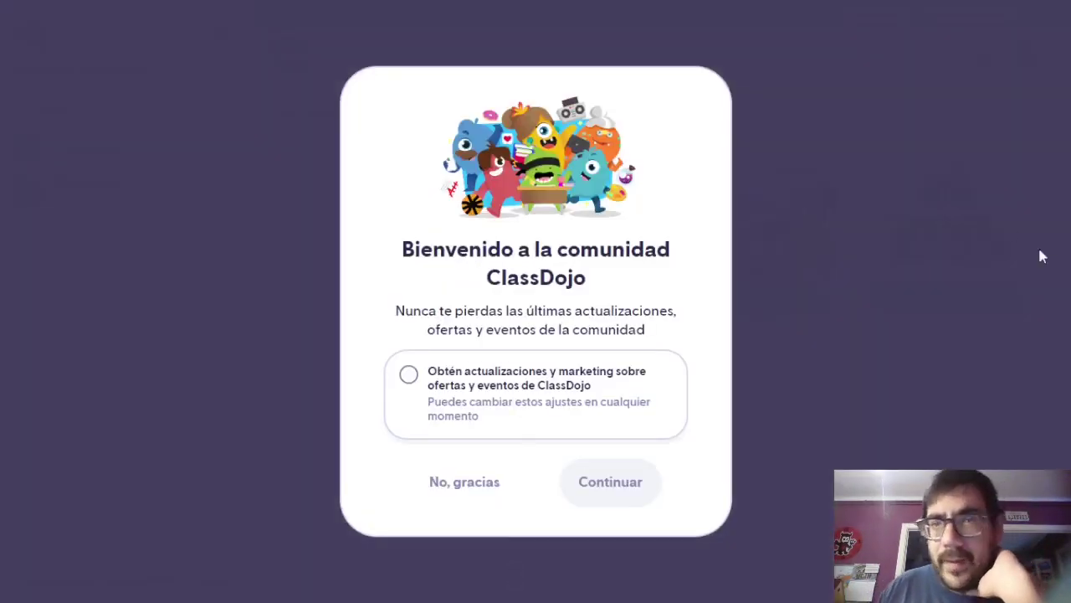
pyautogui.click(490, 493)
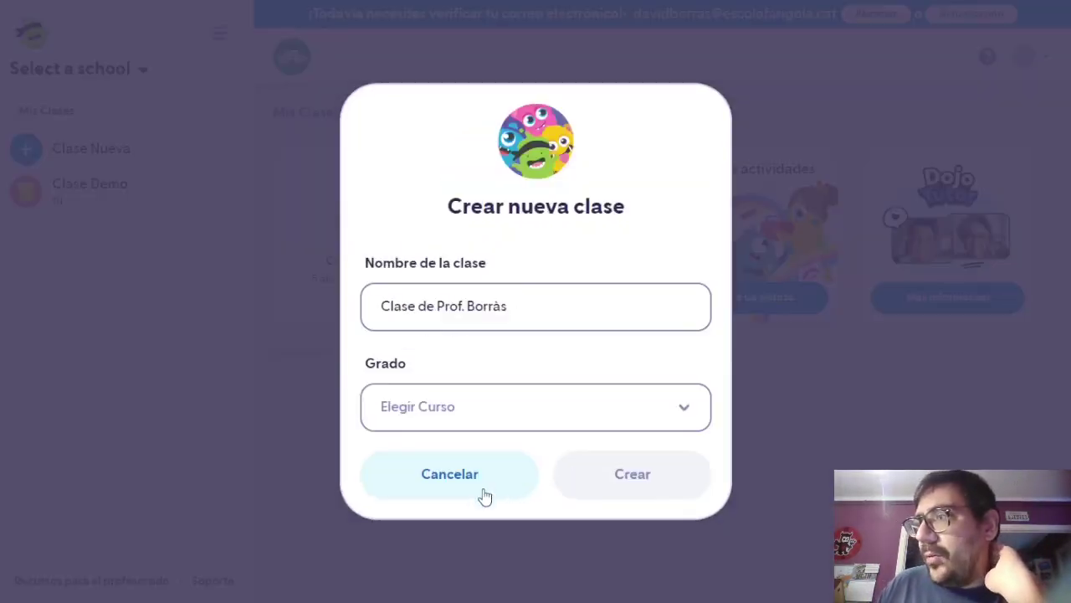
pyautogui.click(479, 481)
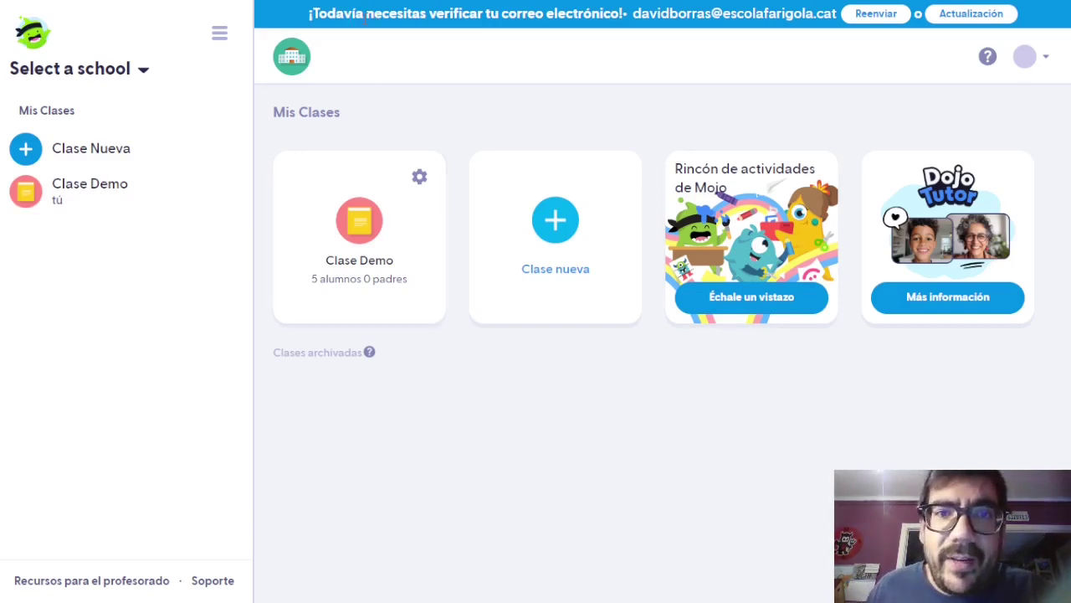
pyautogui.moveTo(345, 13); pyautogui.dragTo(611, 14)
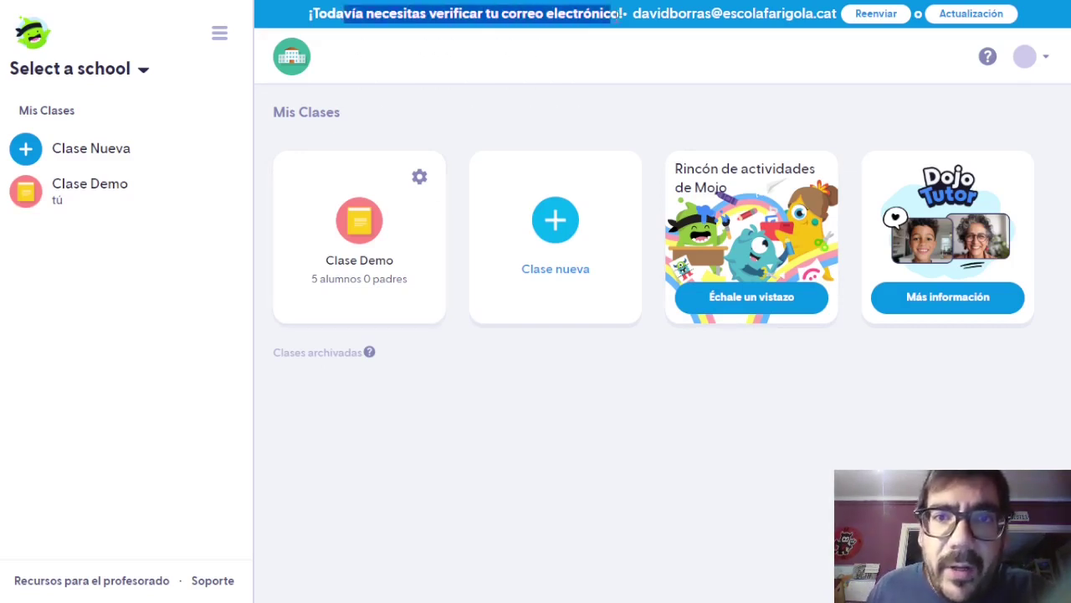
pyautogui.click(566, 385)
# Open Clase Demo as the demonstration class and dismiss the school setup suggestion.
pyautogui.click(350, 241)
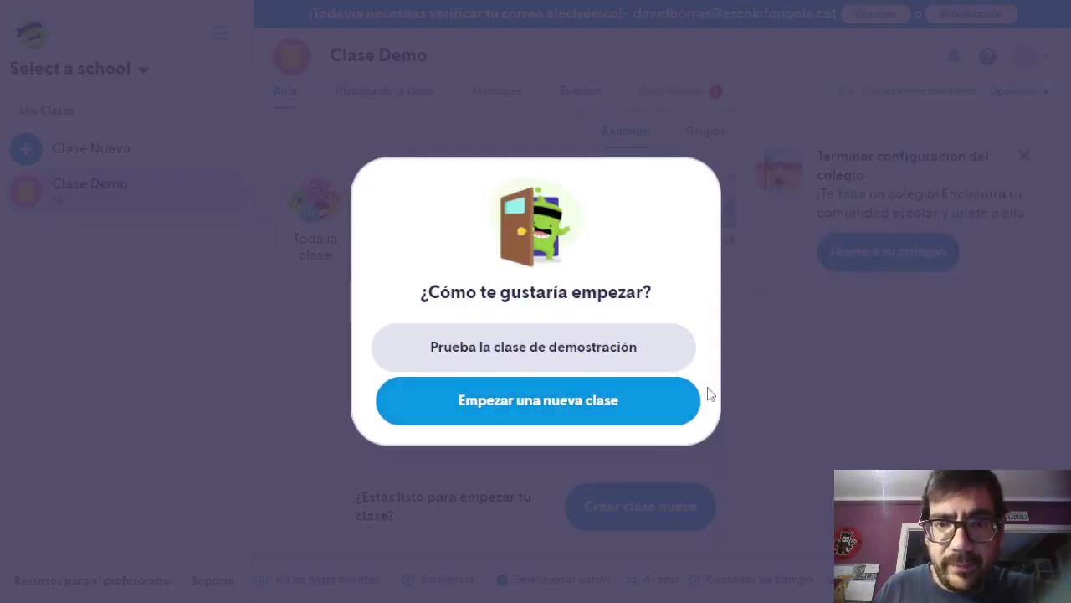
pyautogui.click(641, 366)
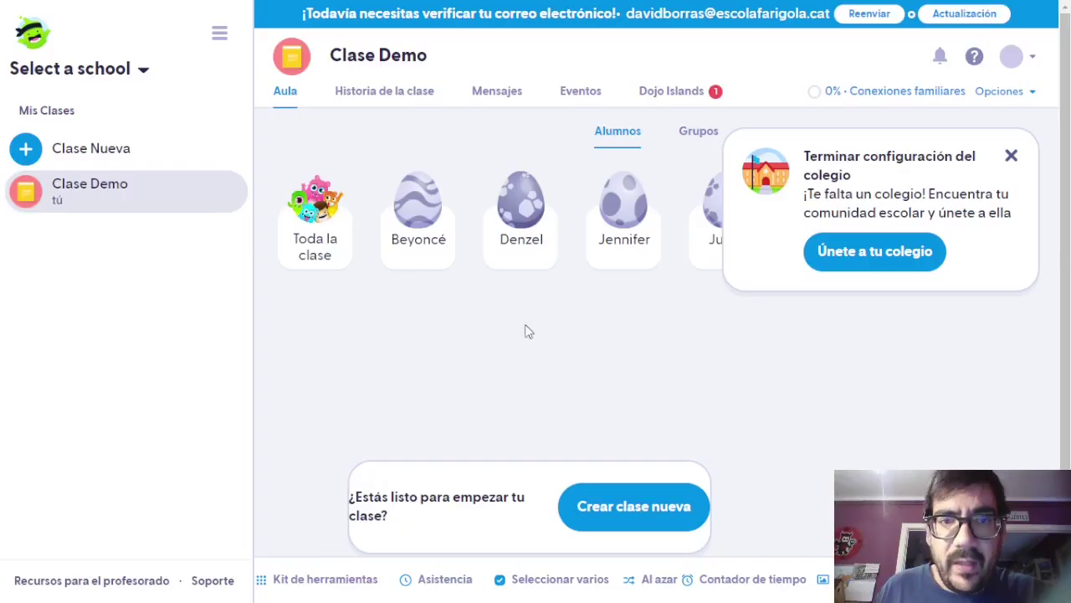
pyautogui.click(1010, 158)
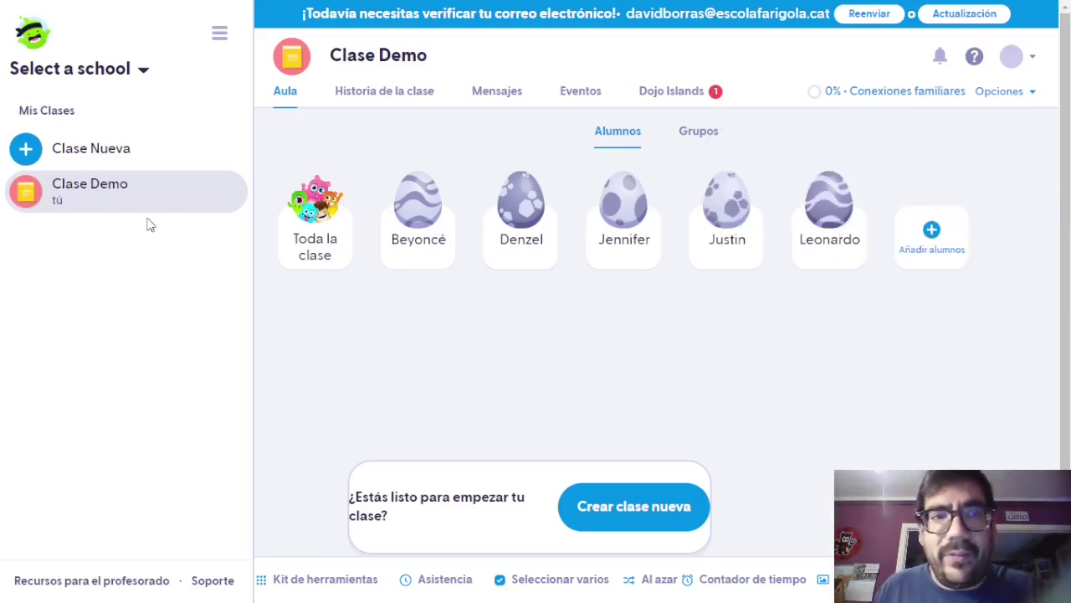
pyautogui.click(126, 167)
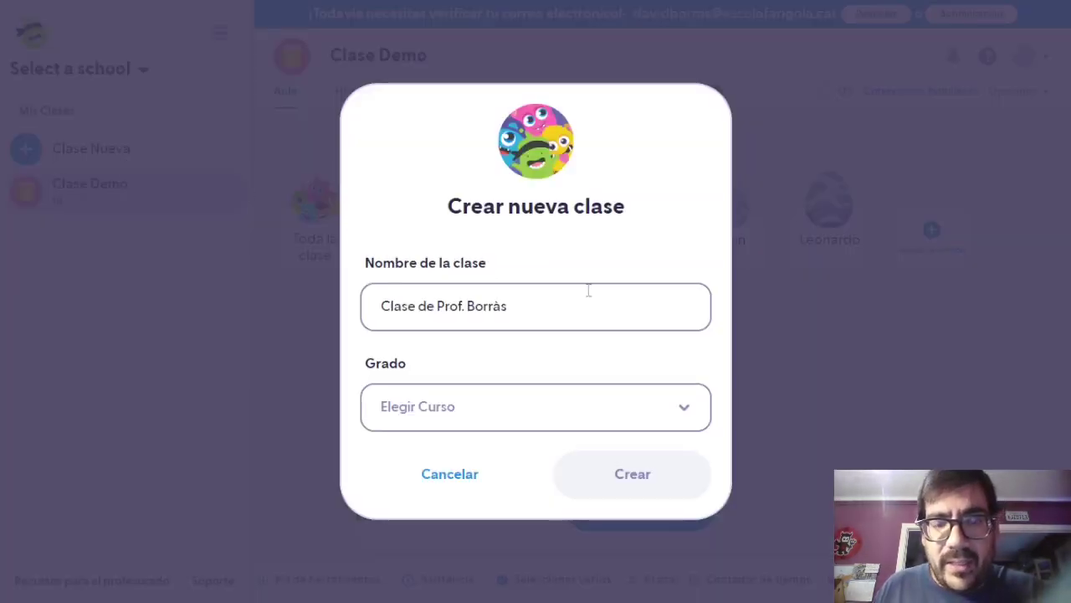
# Name the new class 'Cicle Inicial', set grade 1º de primaria, and create it.
pyautogui.moveTo(574, 299); pyautogui.dragTo(352, 303)
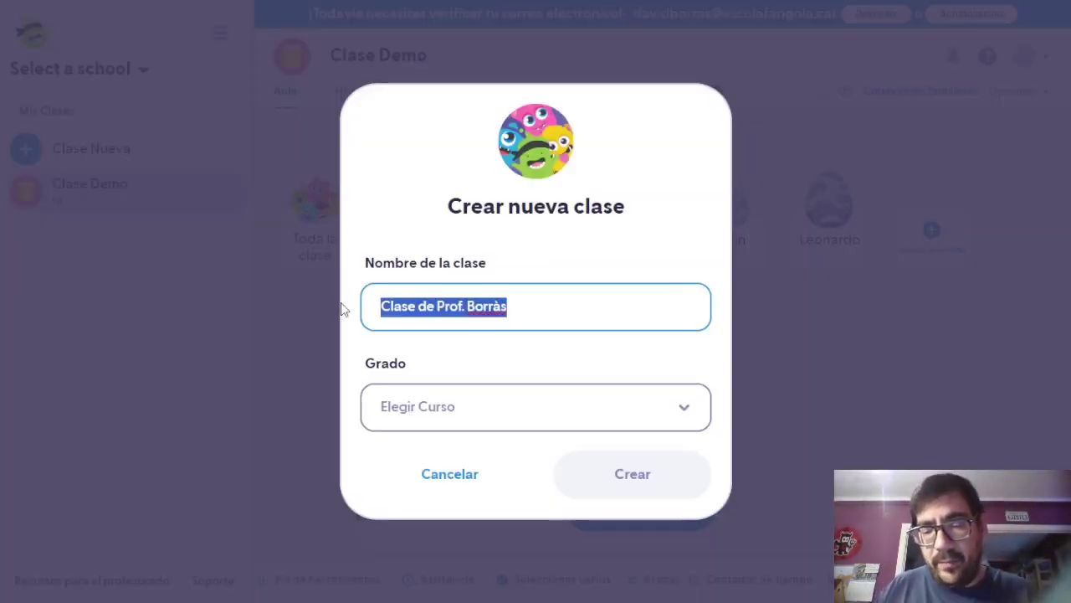
pyautogui.write('Alu')
pyautogui.press('BackSpace')
pyautogui.press('BackSpace')
pyautogui.press('BackSpace')
pyautogui.write('P')
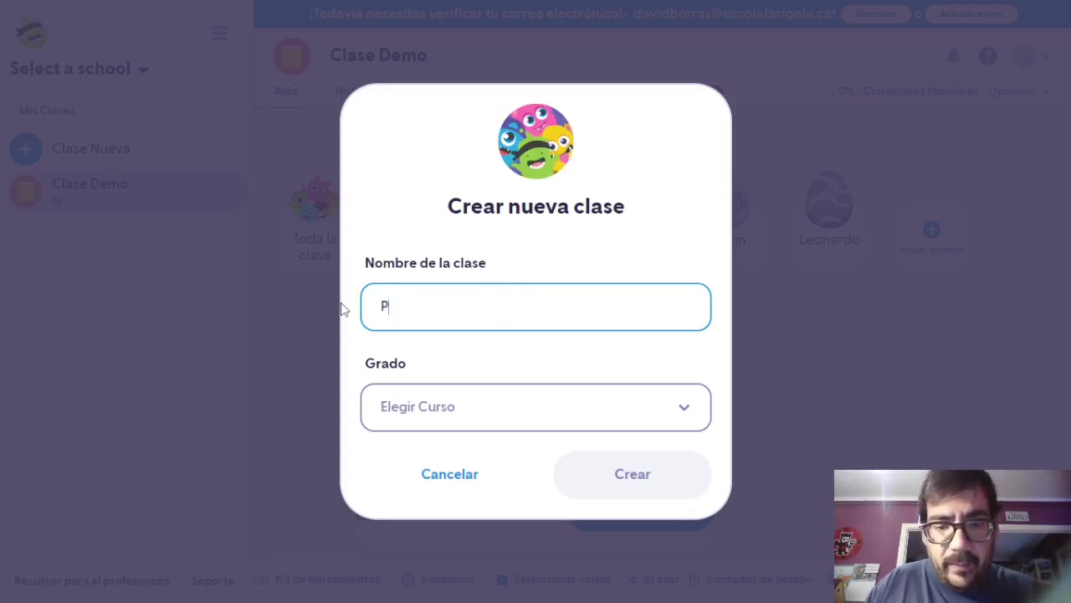
pyautogui.write('rimer A')
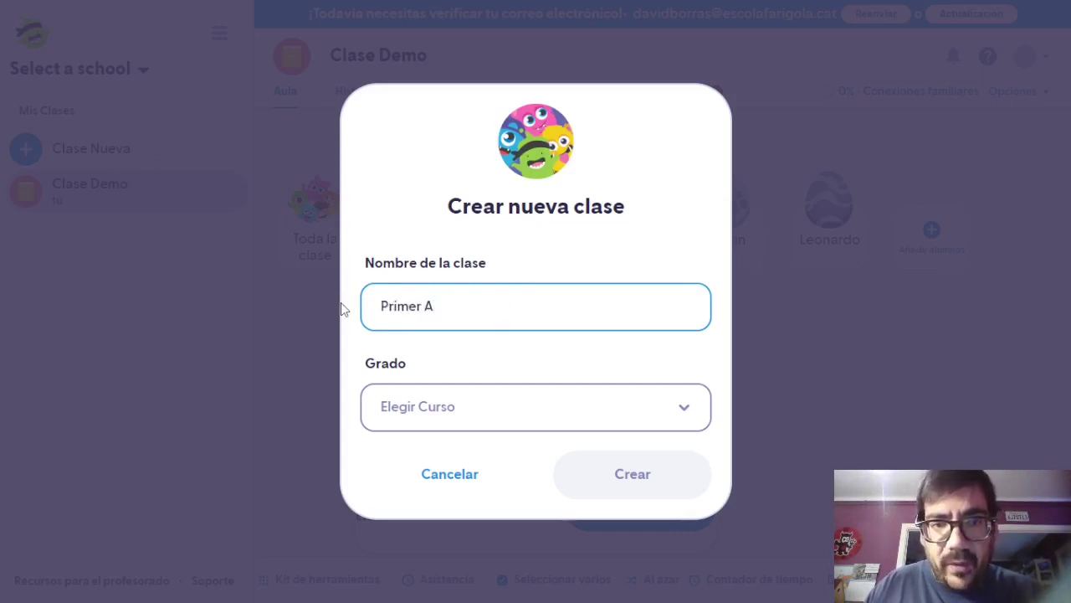
pyautogui.press('BackSpace')
pyautogui.press('BackSpace')
pyautogui.press('BackSpace')
pyautogui.press('BackSpace')
pyautogui.press('BackSpace')
pyautogui.press('BackSpace')
pyautogui.press('BackSpace')
pyautogui.press('BackSpace')
pyautogui.write('Cic')
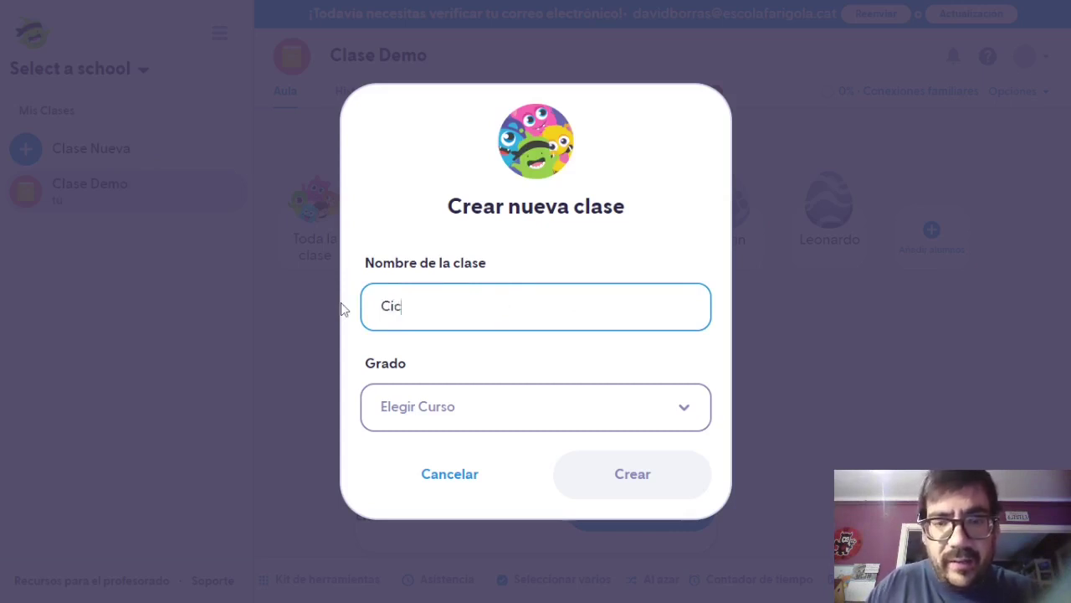
pyautogui.write('le Inicial')
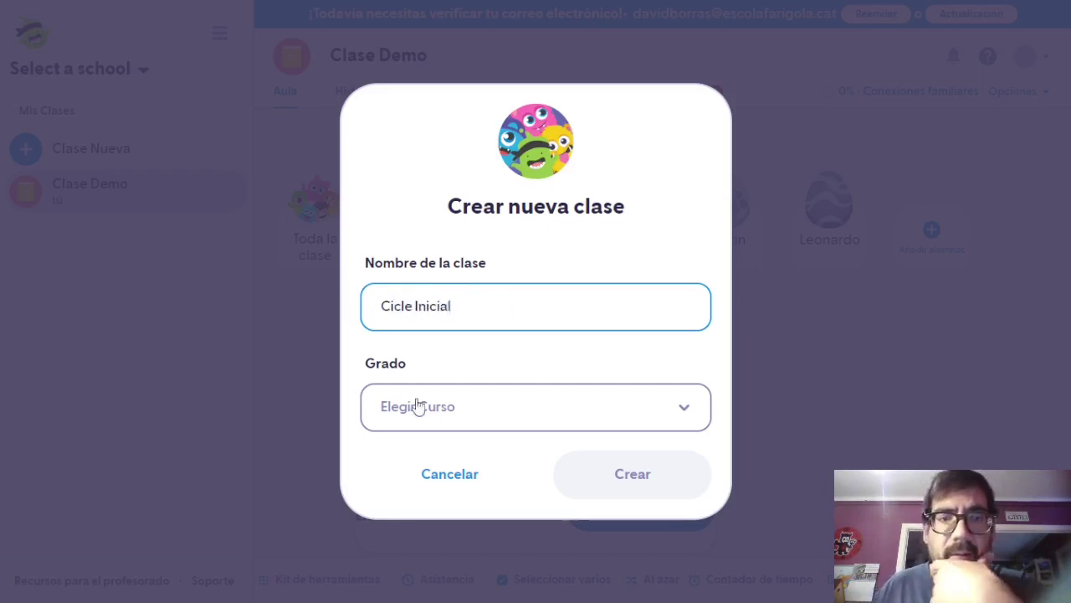
pyautogui.click(416, 407)
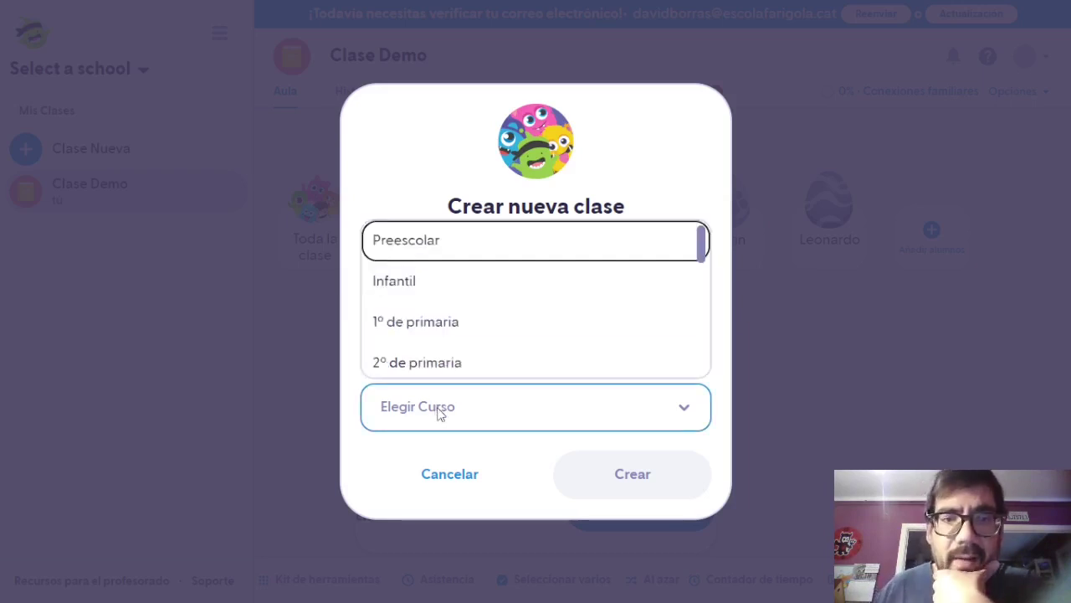
pyautogui.click(464, 327)
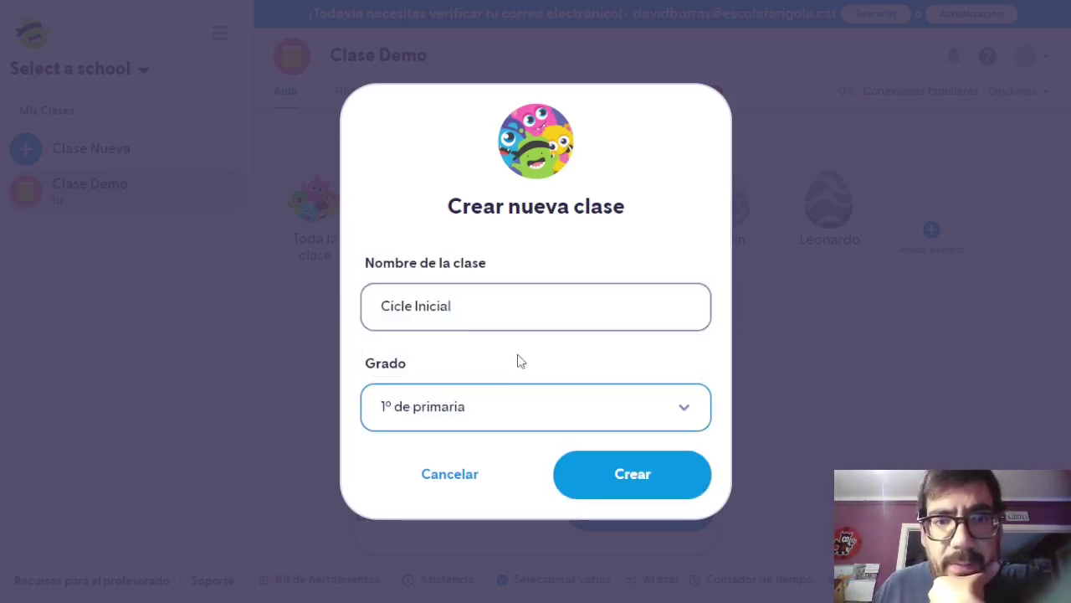
pyautogui.click(627, 477)
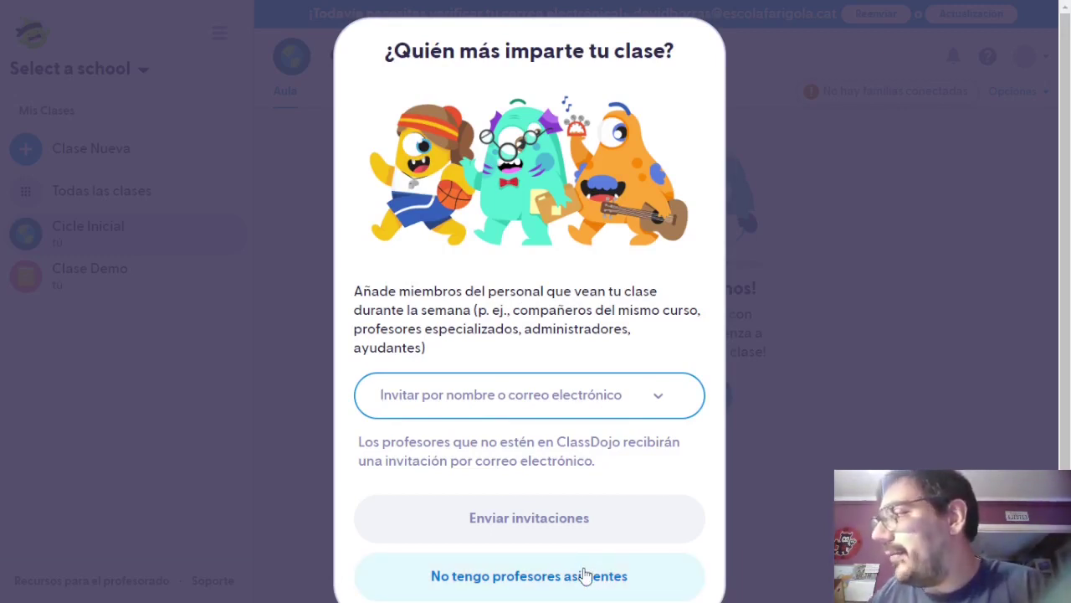
# Skip inviting assistant teachers and add the first three students by name.
pyautogui.click(586, 576)
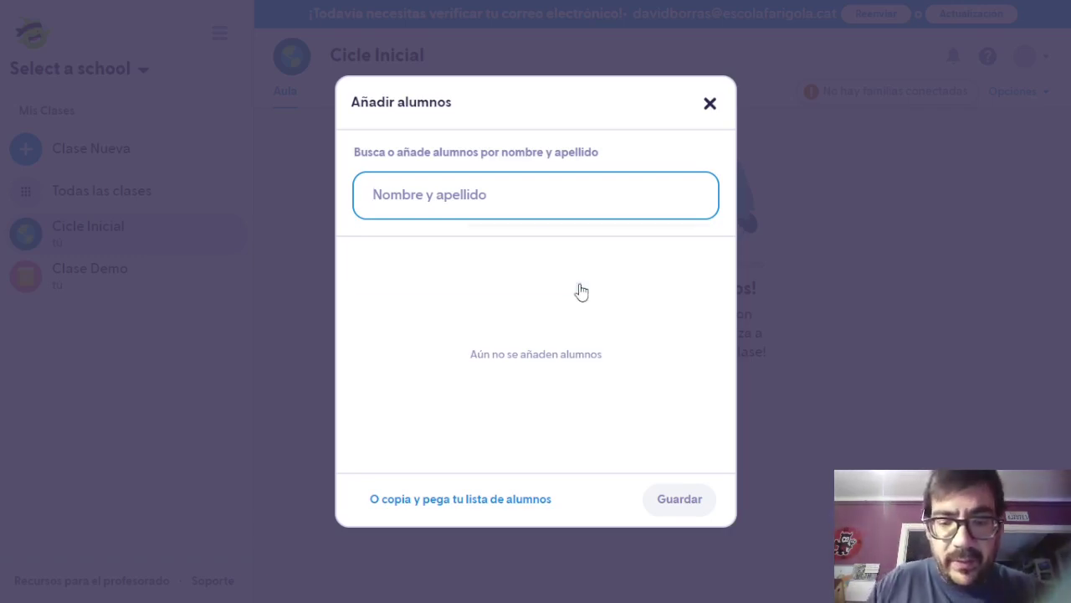
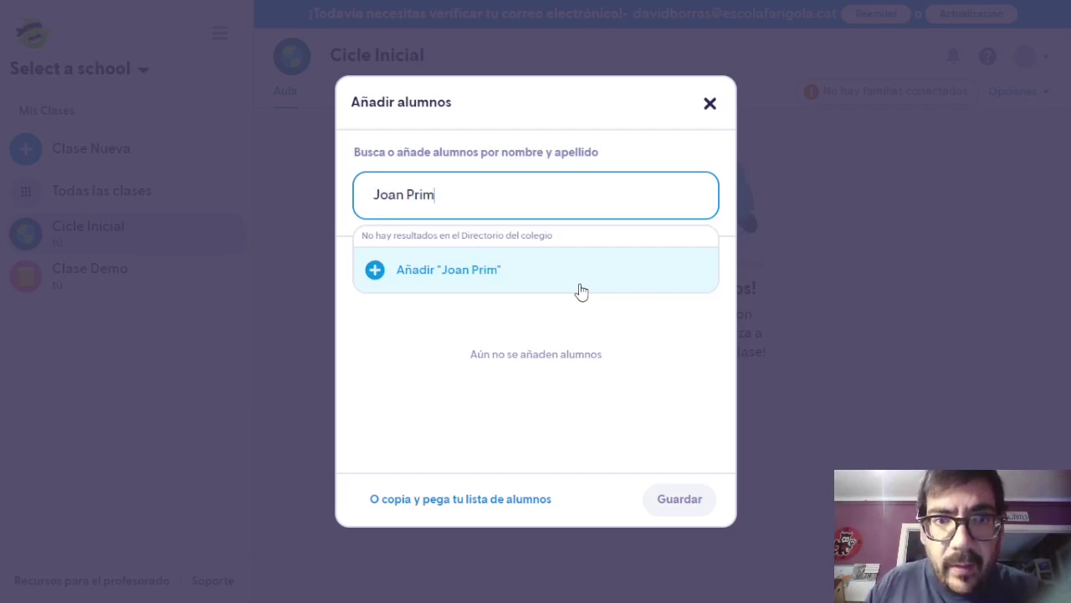
pyautogui.click(465, 283)
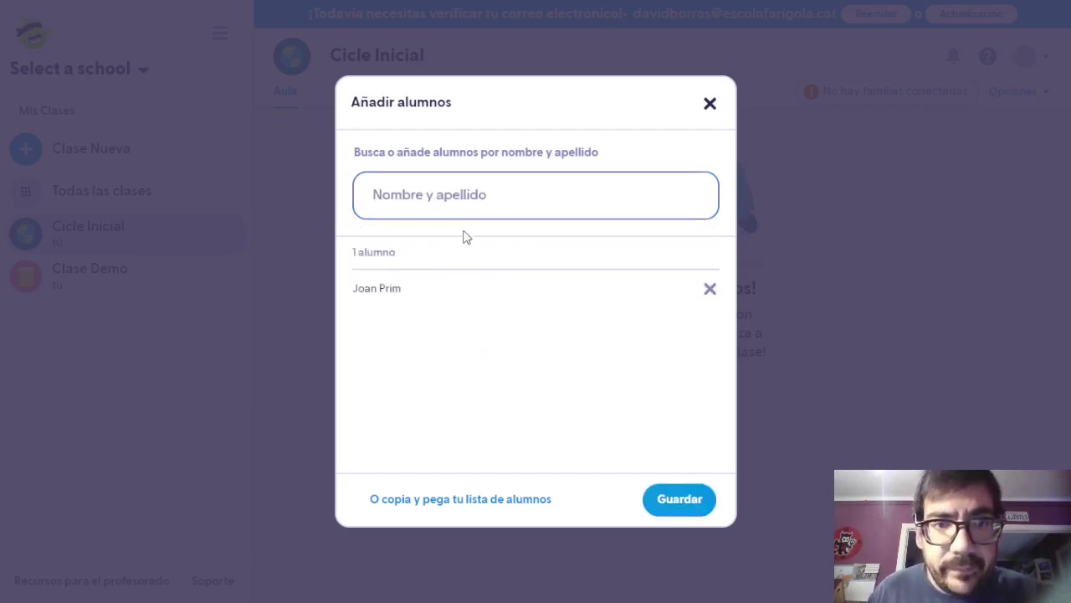
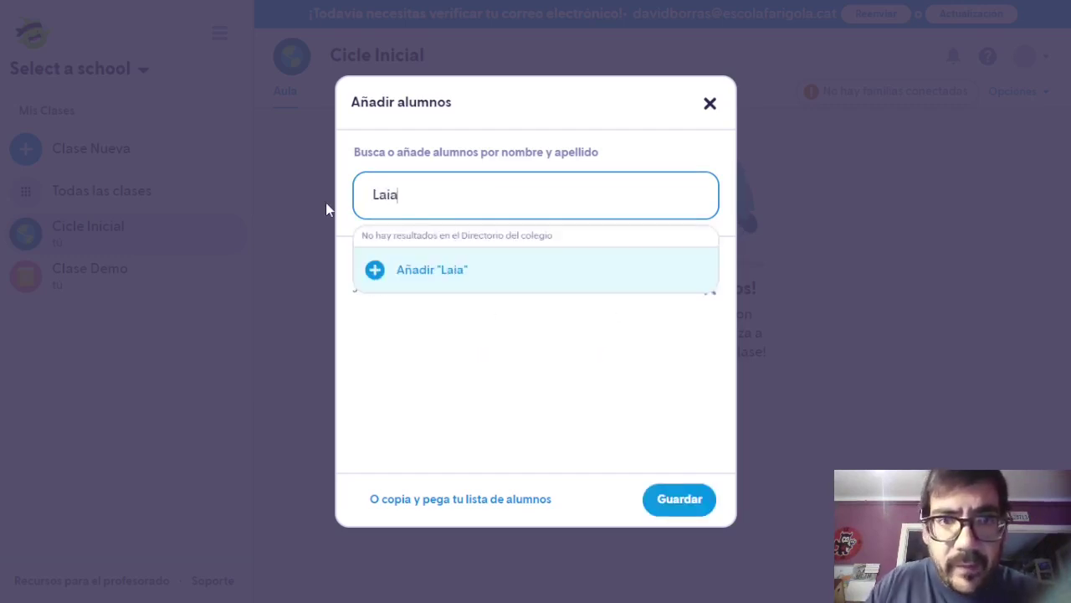
pyautogui.click(514, 270)
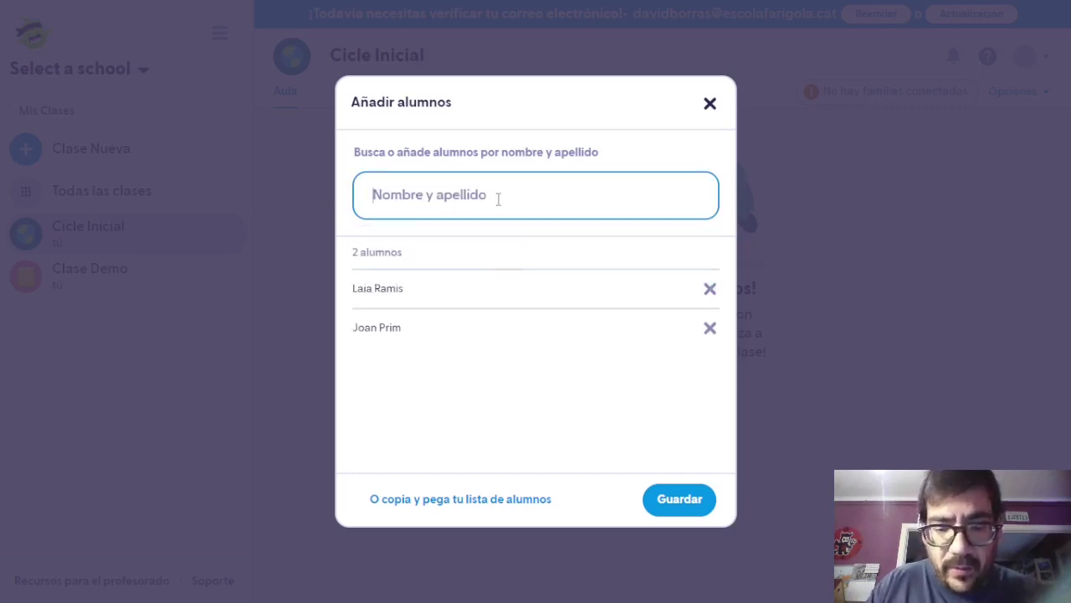
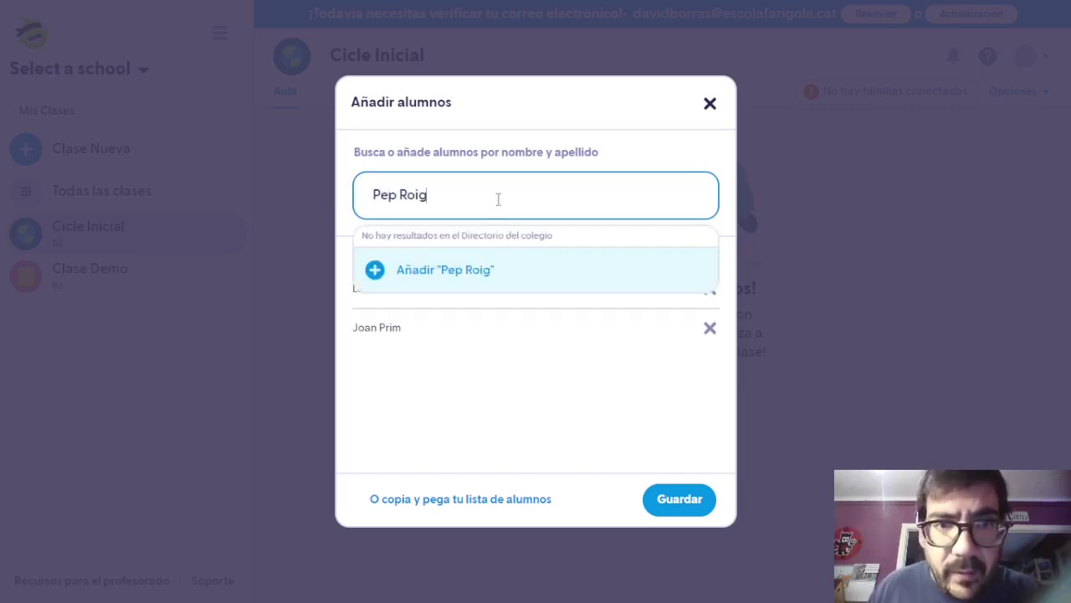
pyautogui.click(452, 270)
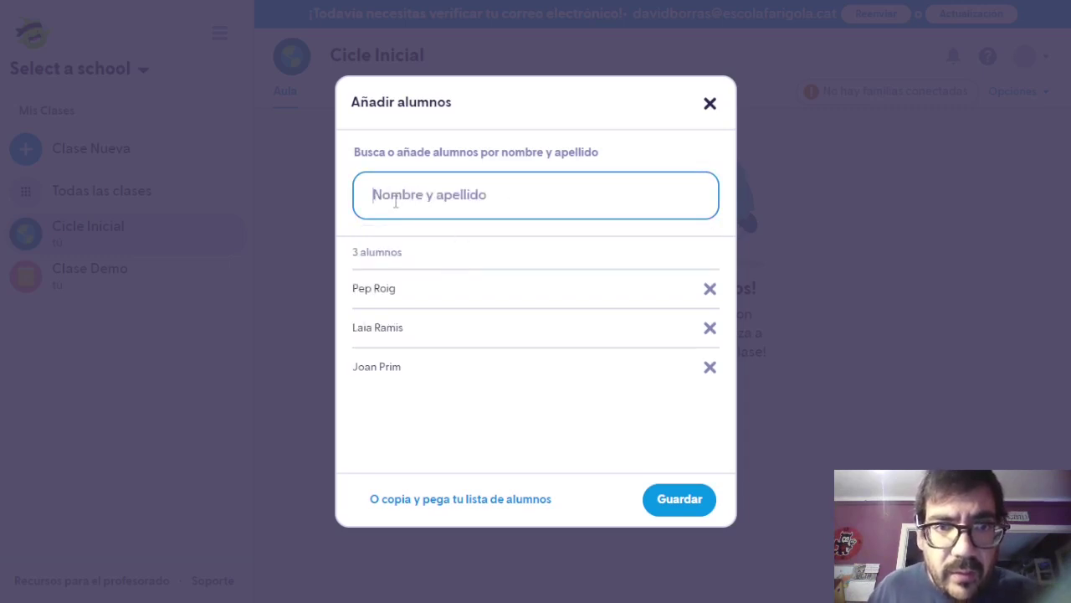
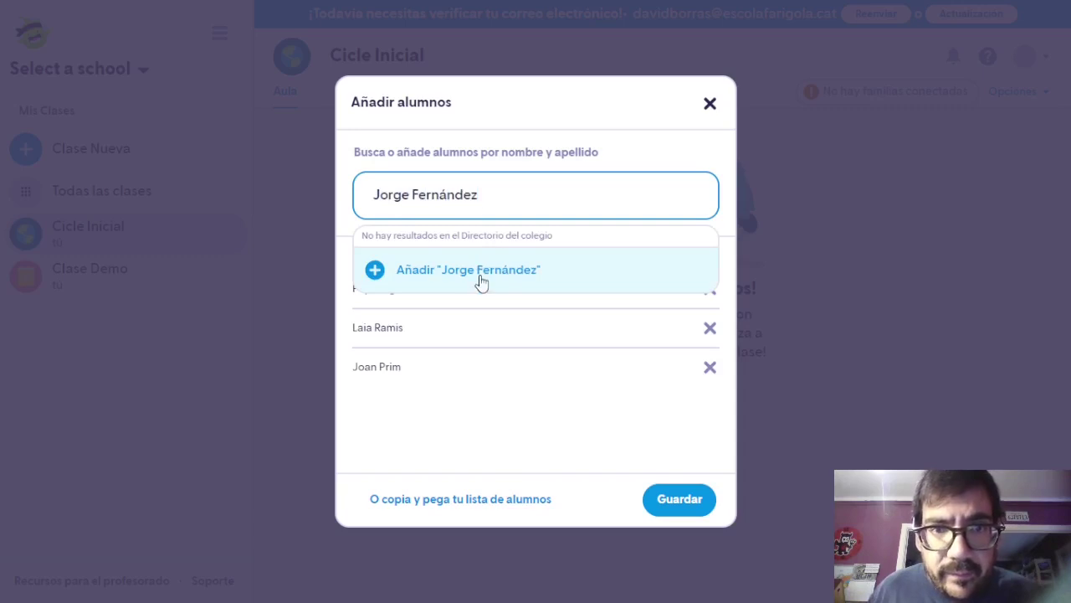
# Add the fourth and fifth students and save the five-student roster.
pyautogui.click(477, 278)
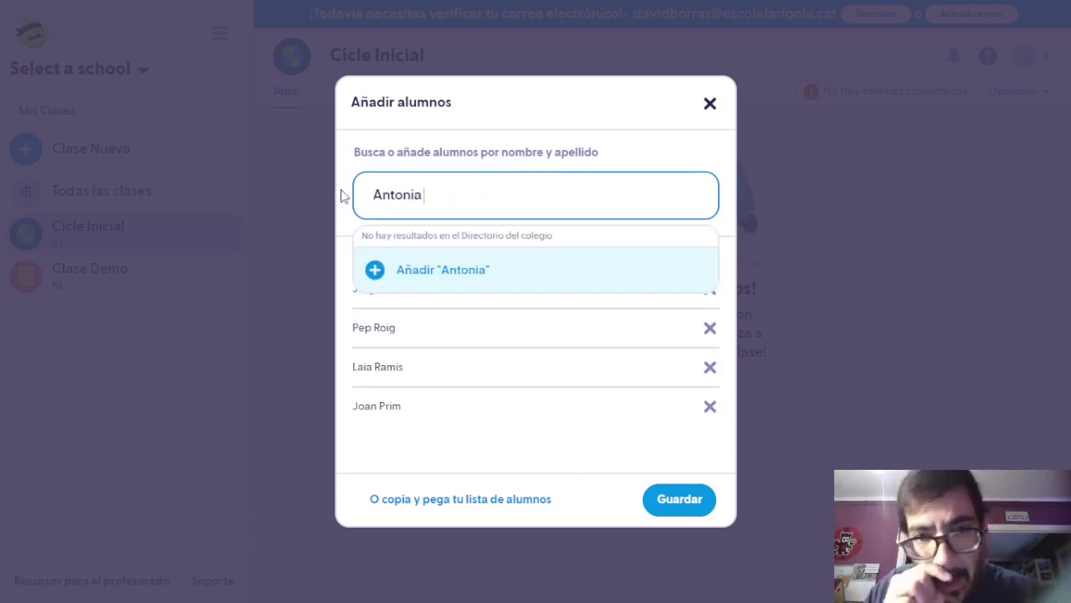
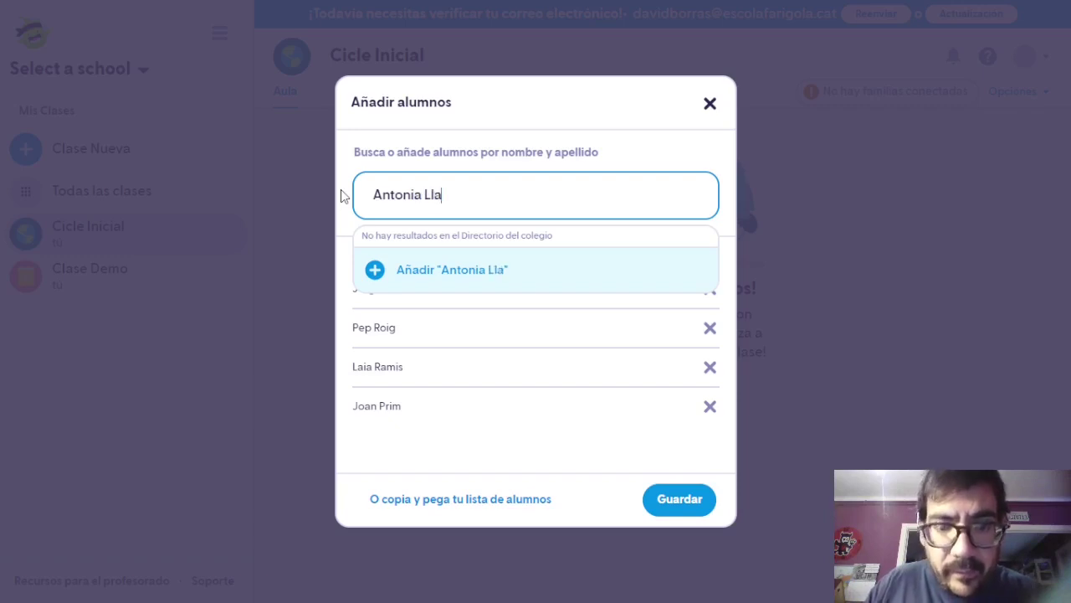
pyautogui.click(450, 269)
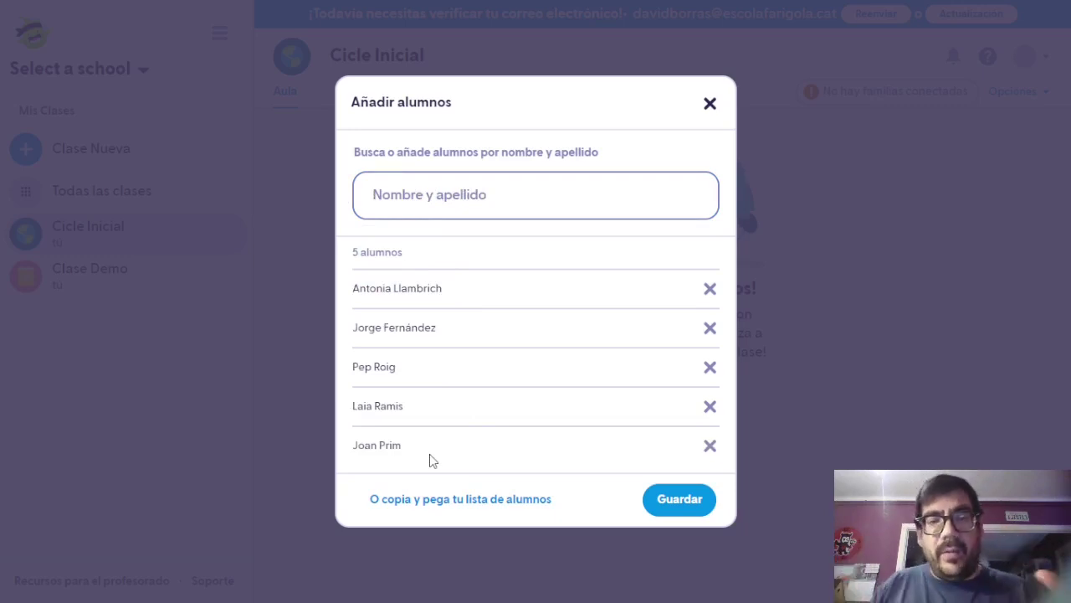
pyautogui.click(645, 496)
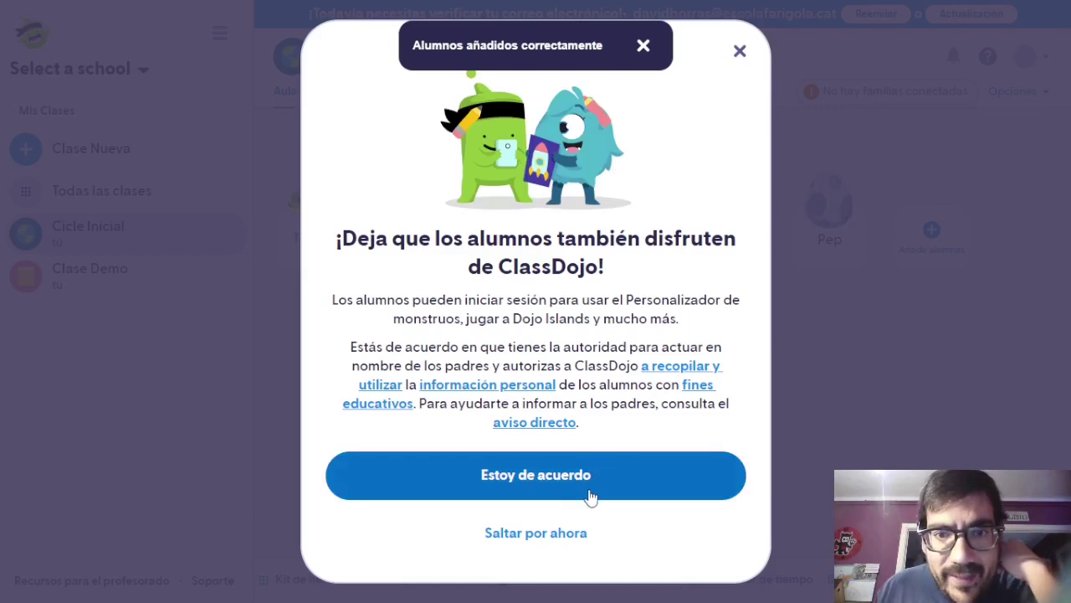
# Agree to the student data consent and close the 'Haz equipo con las familias' popup.
pyautogui.click(570, 541)
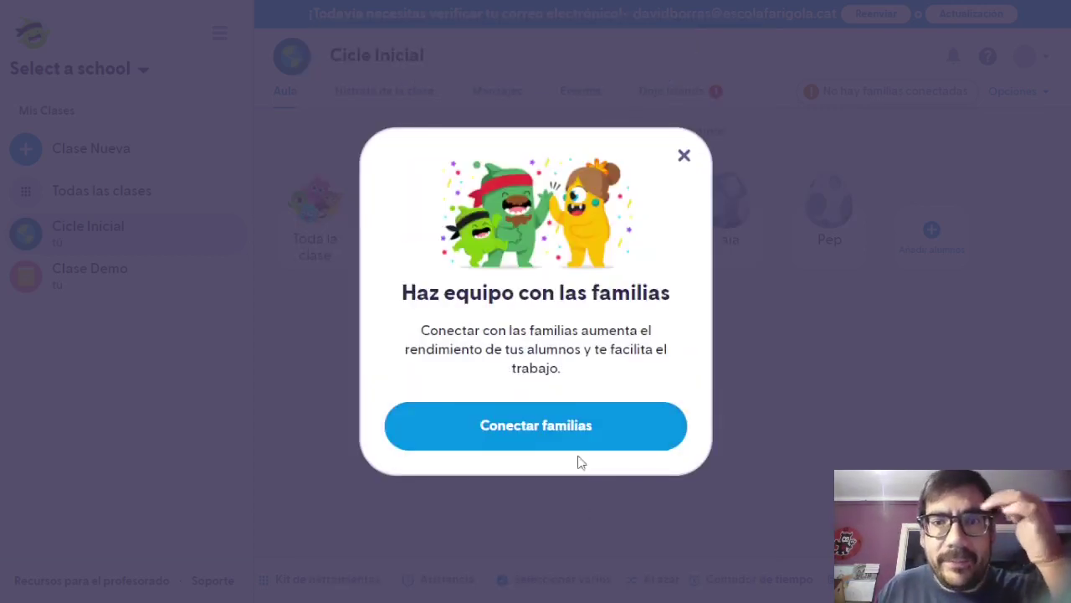
pyautogui.click(684, 156)
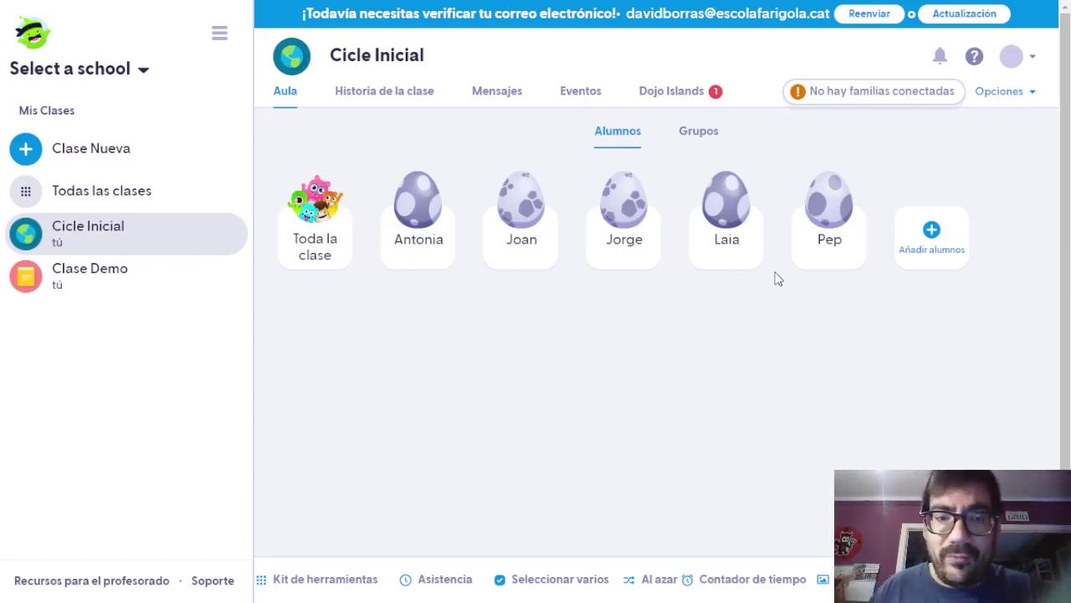
# Open the Editar Cicle Inicial settings from the class options menu.
pyautogui.click(996, 108)
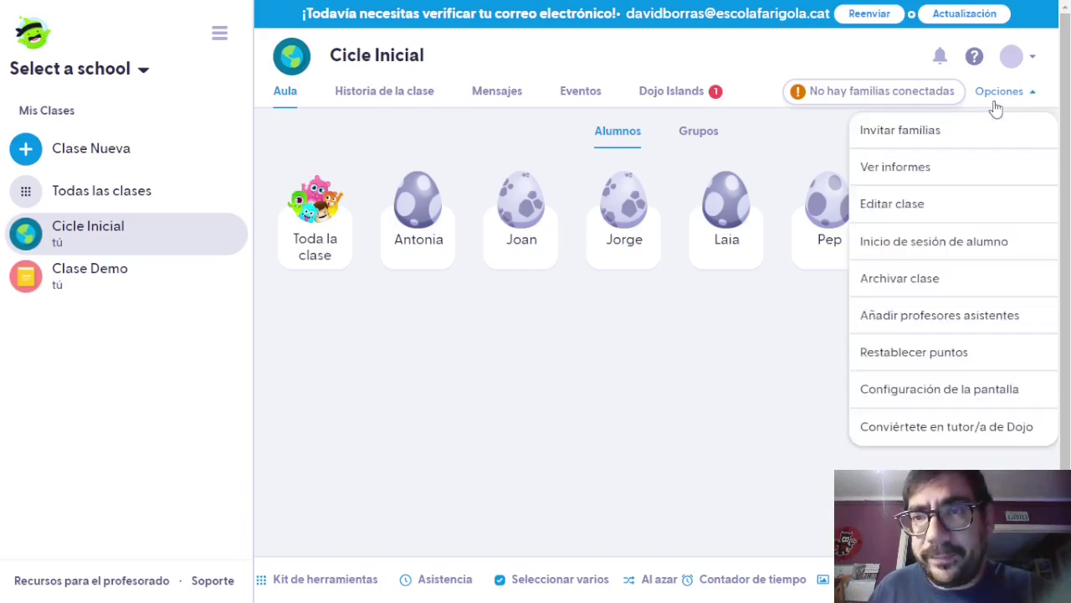
pyautogui.click(914, 203)
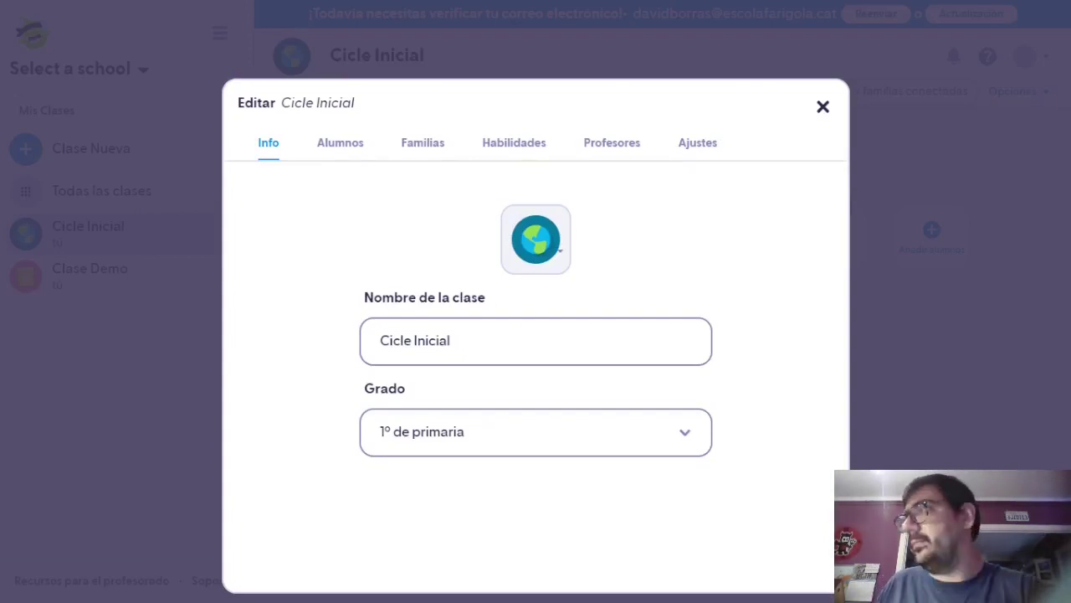
pyautogui.click(698, 143)
pyautogui.scroll(-1, 417, 276)
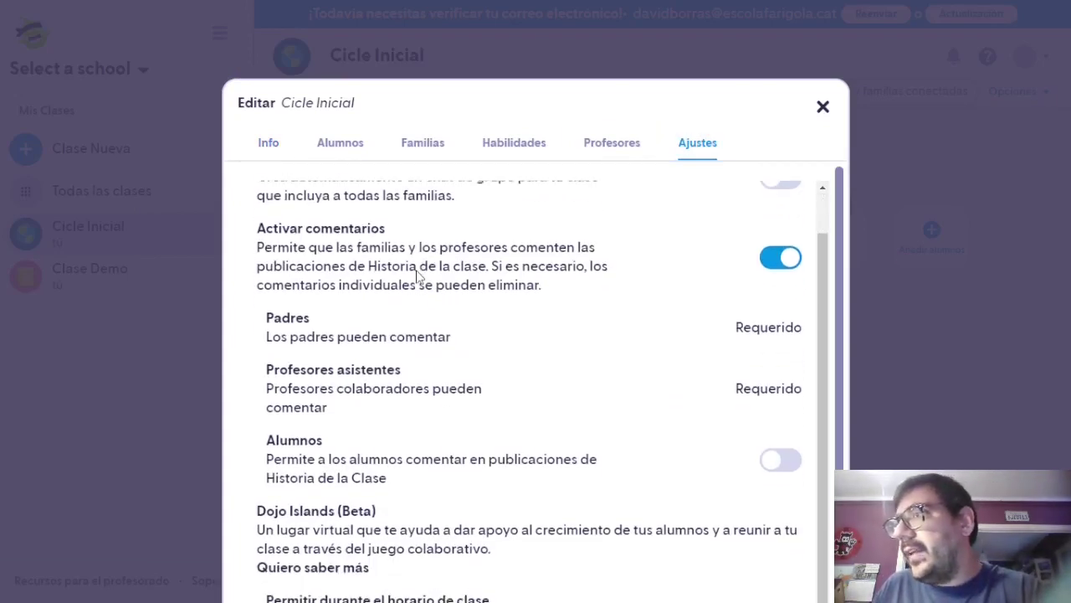
pyautogui.scroll(1, 416, 277)
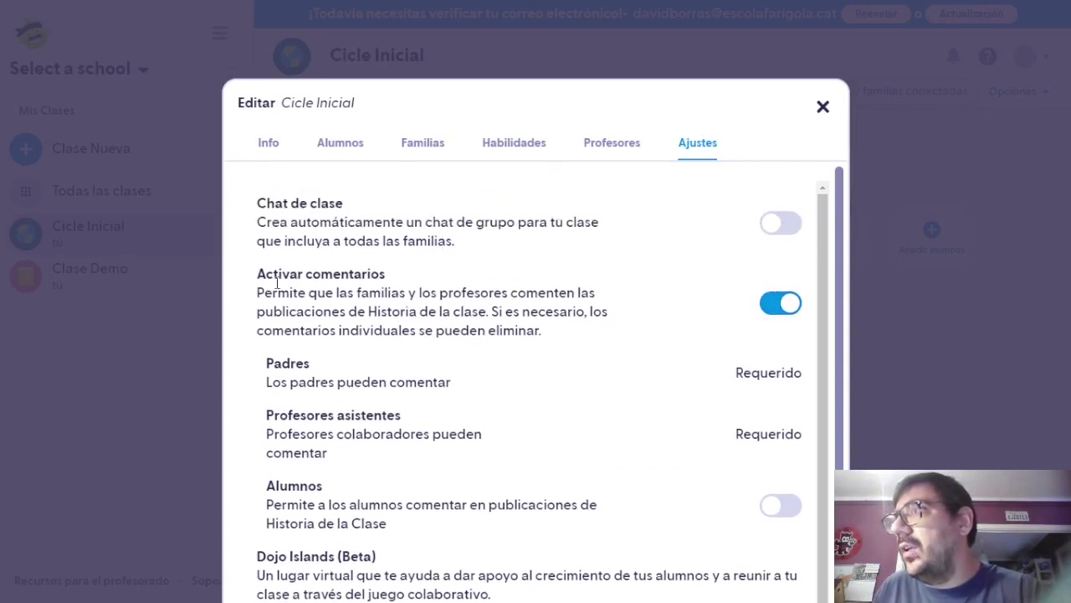
pyautogui.scroll(-1, 825, 343)
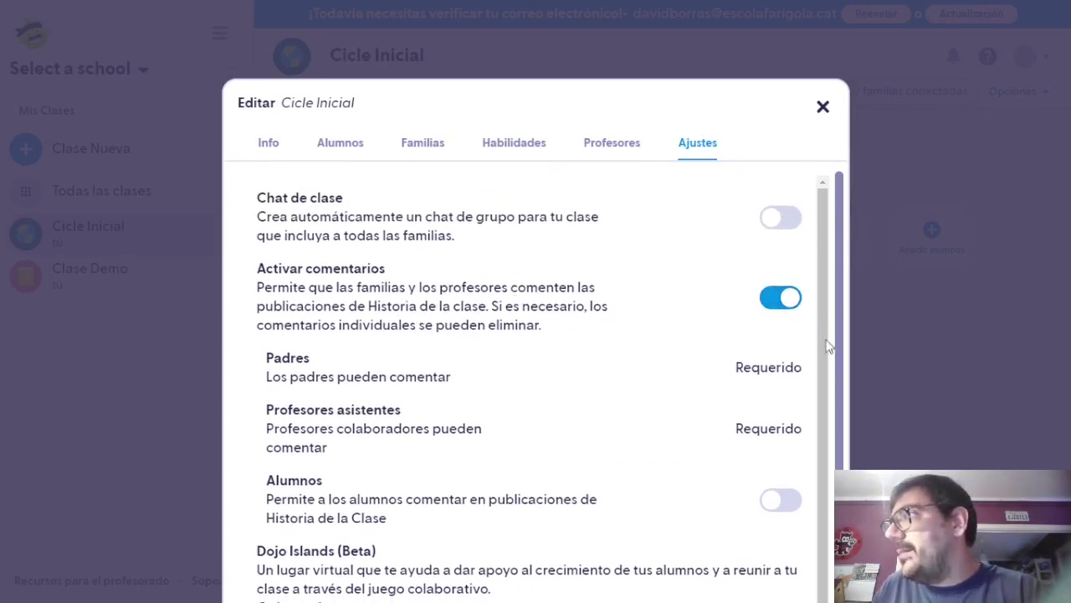
pyautogui.scroll(-1, 649, 381)
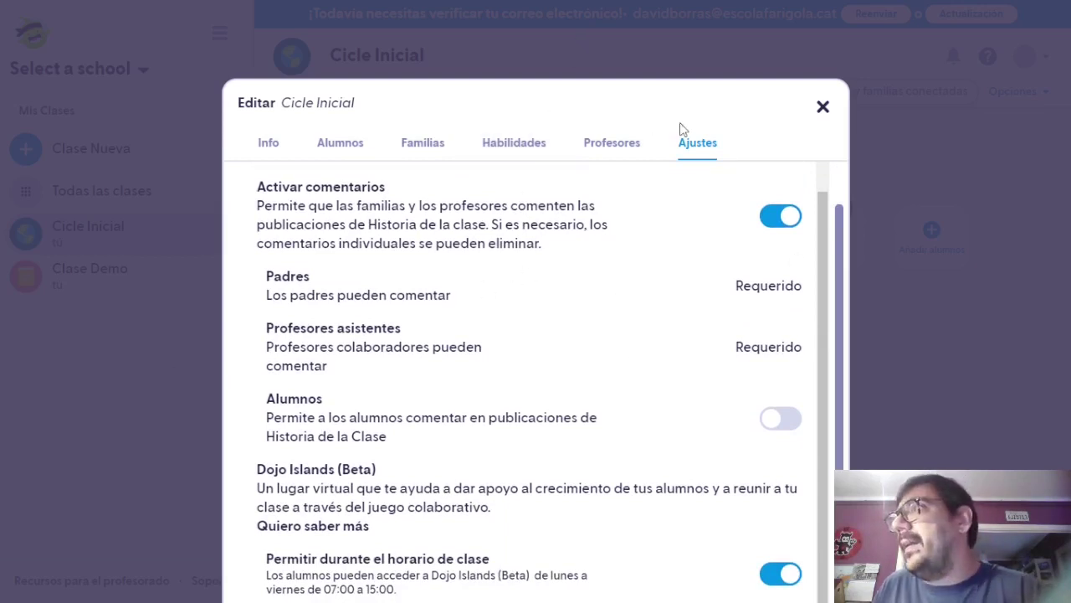
# Browse the settings tabs, then change the class icon to the yellow flag on Info.
pyautogui.click(601, 153)
pyautogui.click(515, 148)
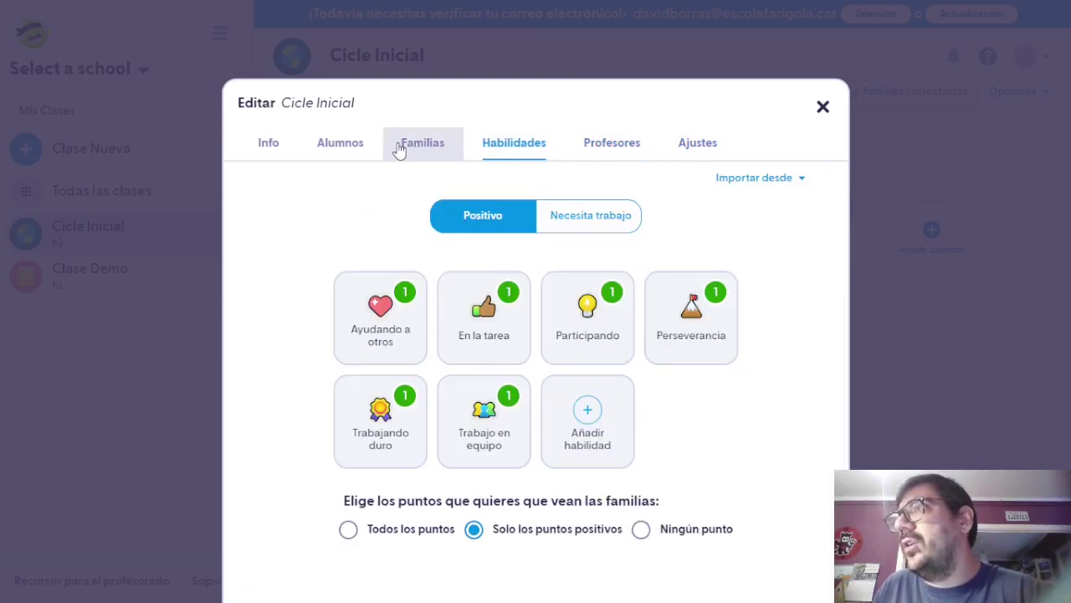
pyautogui.click(402, 149)
pyautogui.click(345, 150)
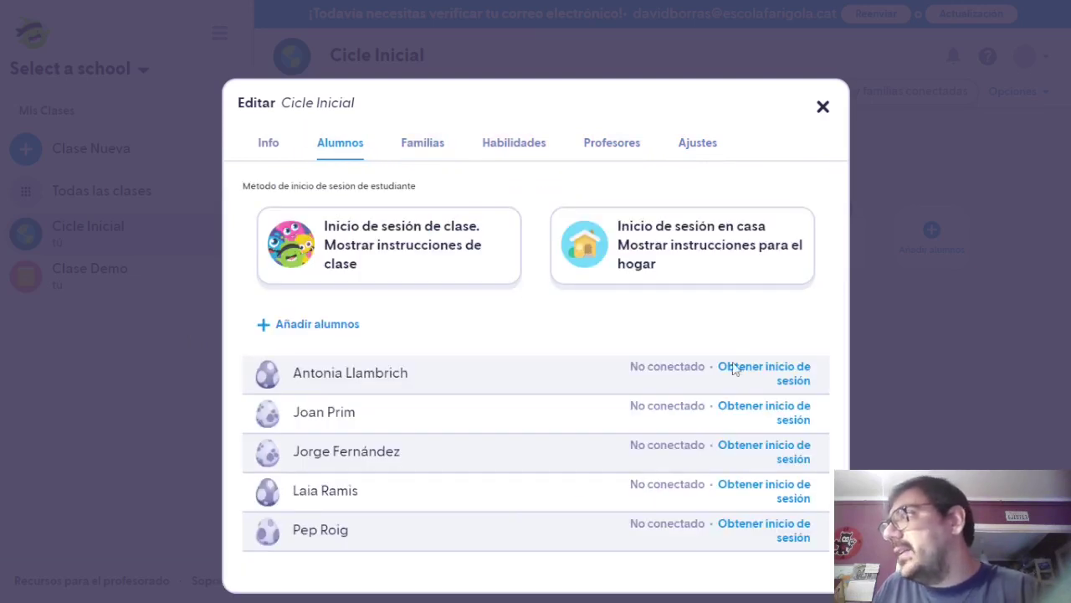
pyautogui.click(277, 157)
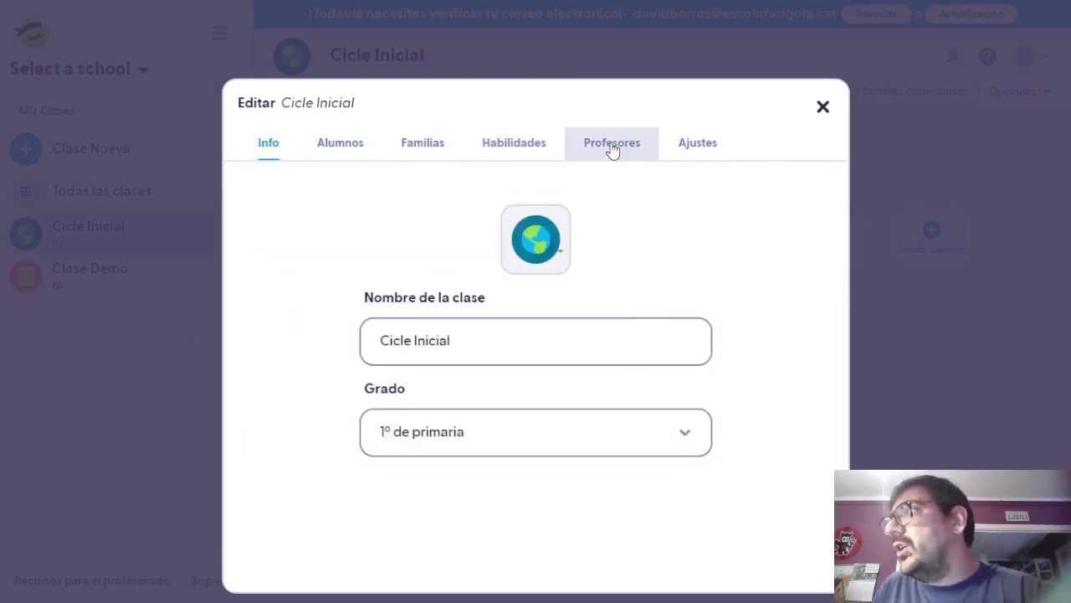
pyautogui.click(612, 148)
pyautogui.click(519, 143)
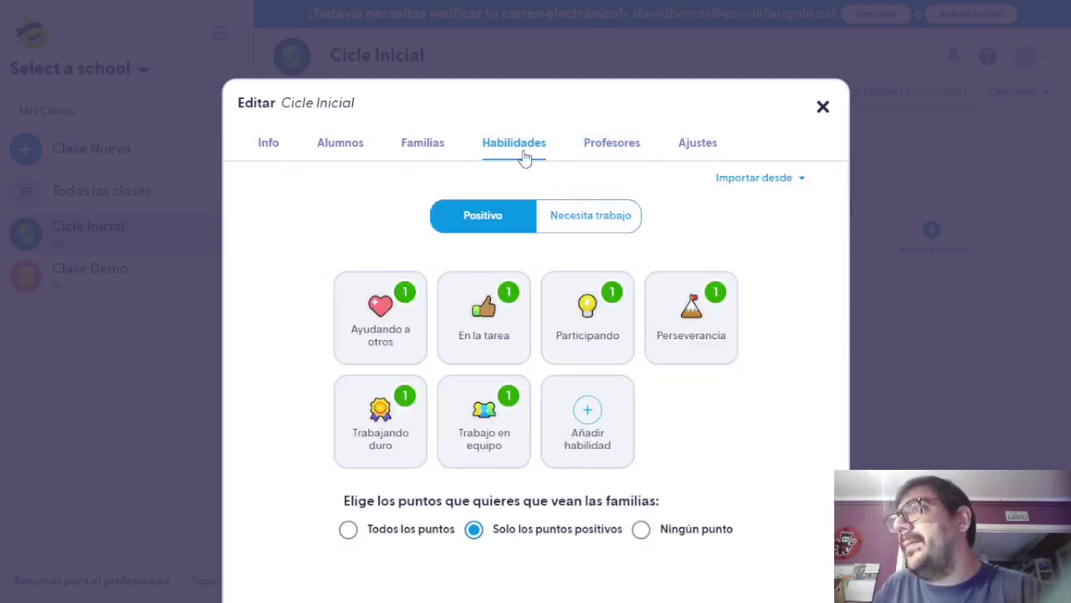
pyautogui.click(419, 153)
pyautogui.click(325, 151)
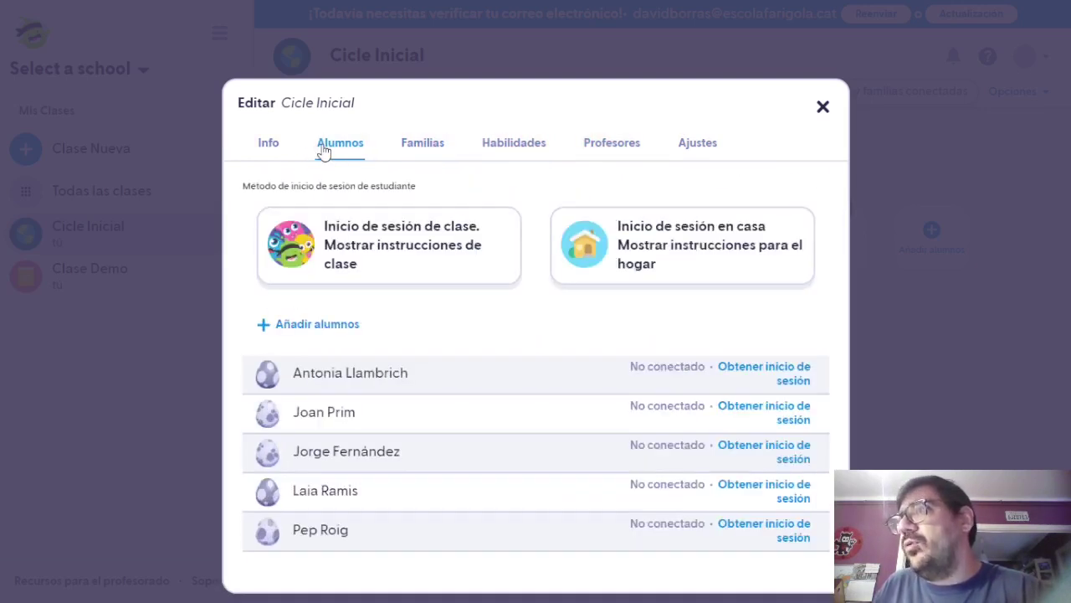
pyautogui.click(256, 147)
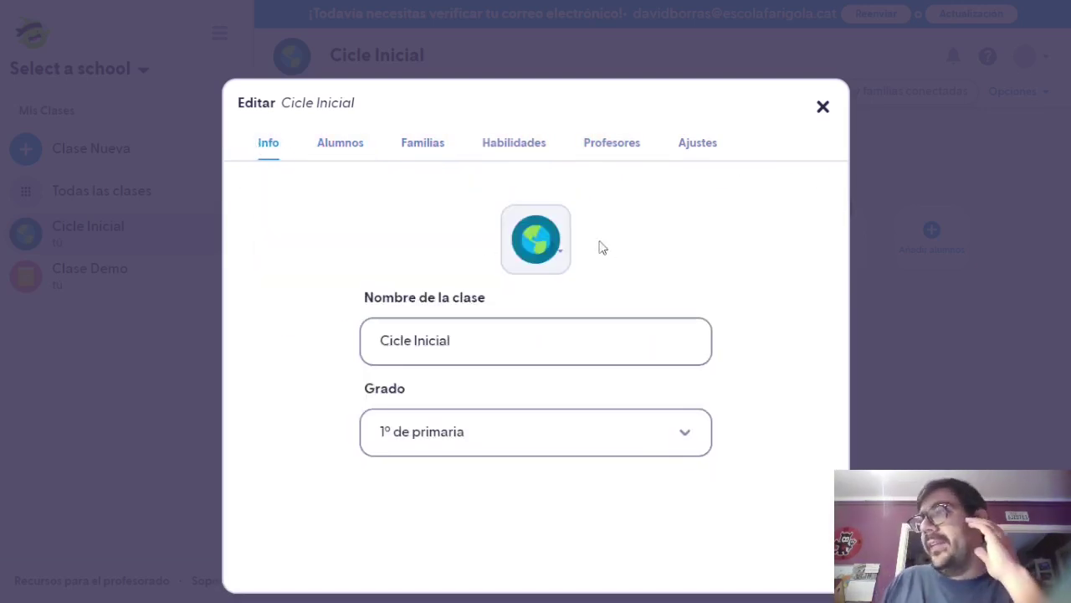
pyautogui.click(548, 246)
pyautogui.click(644, 449)
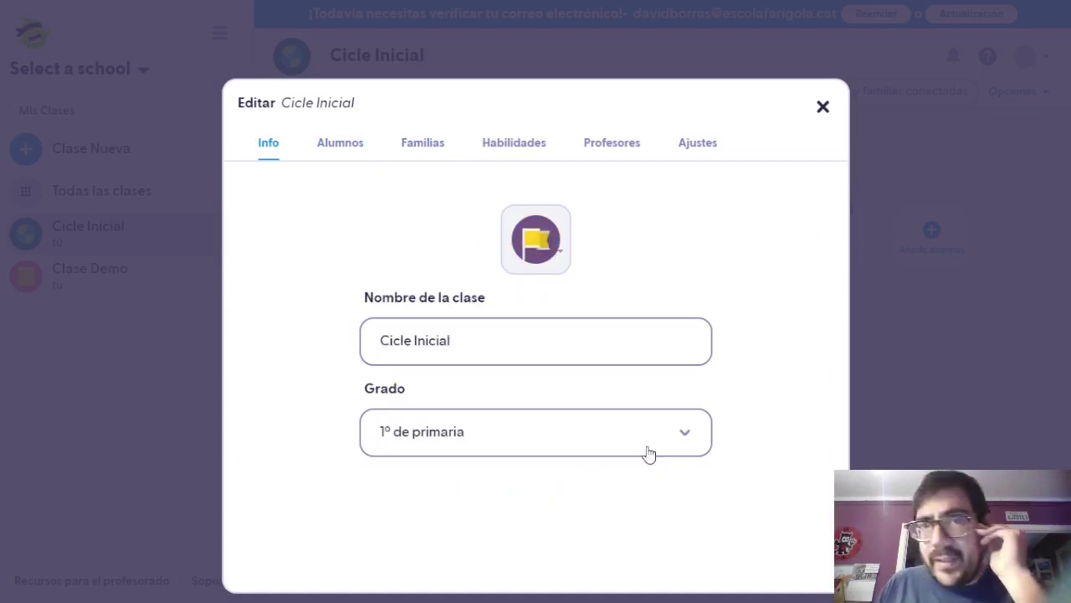
# Close the class editor, view the all-classes overview, and return to Cicle Inicial.
pyautogui.click(822, 108)
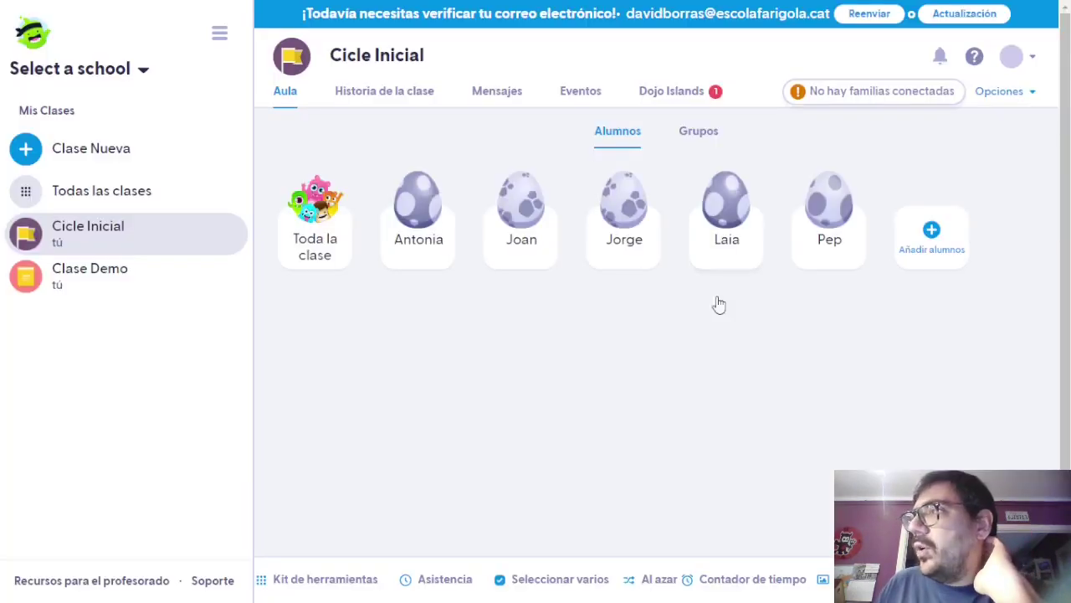
pyautogui.click(118, 198)
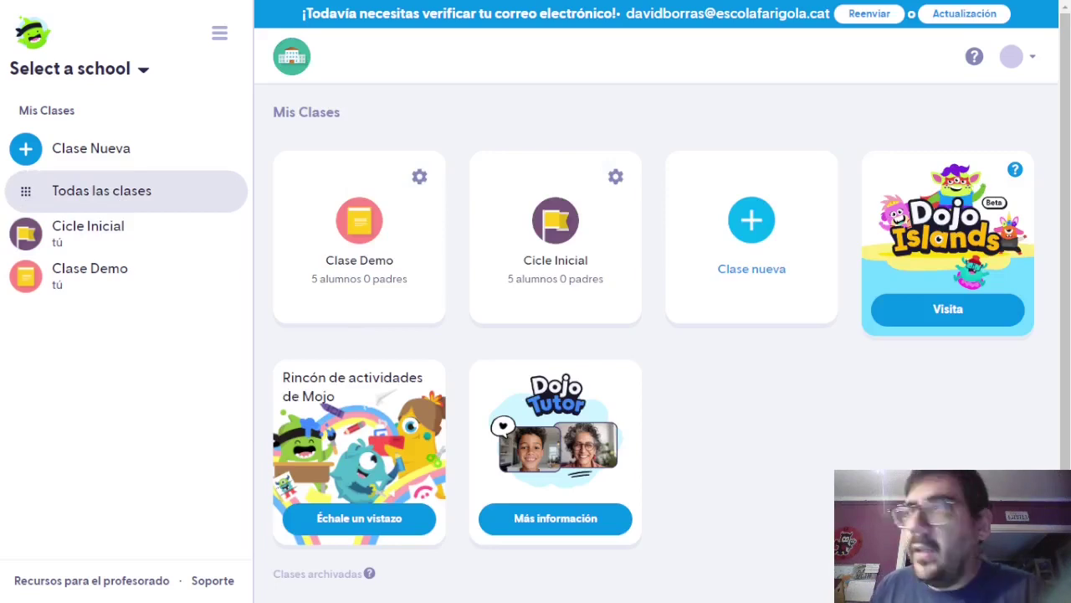
pyautogui.click(572, 253)
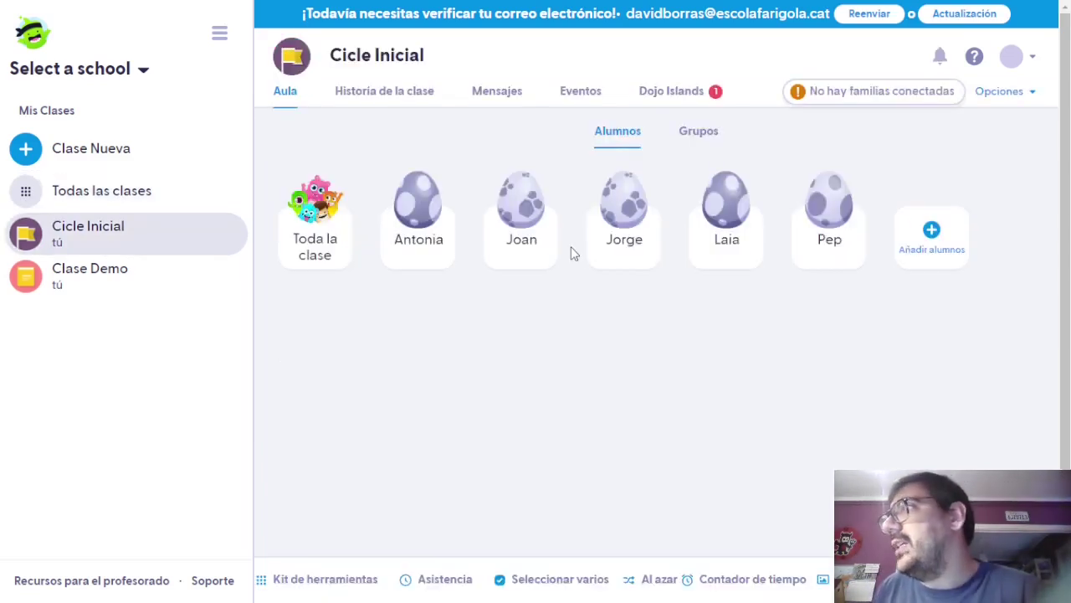
# Check the empty Grupos view, go back to Alumnos, and show the class options list.
pyautogui.click(693, 146)
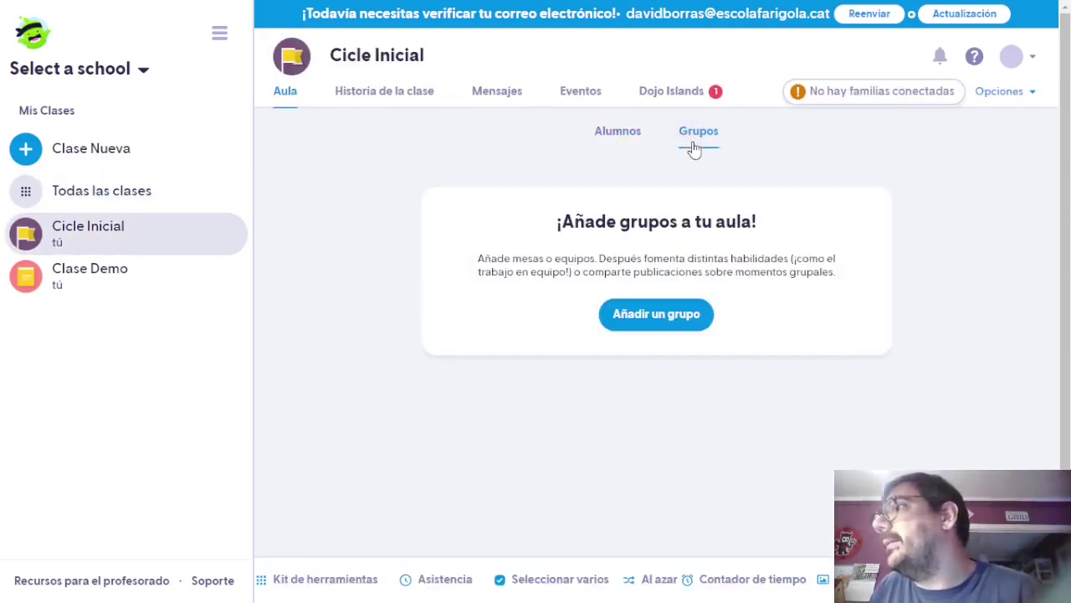
pyautogui.click(617, 134)
pyautogui.scroll(-1, 1046, 125)
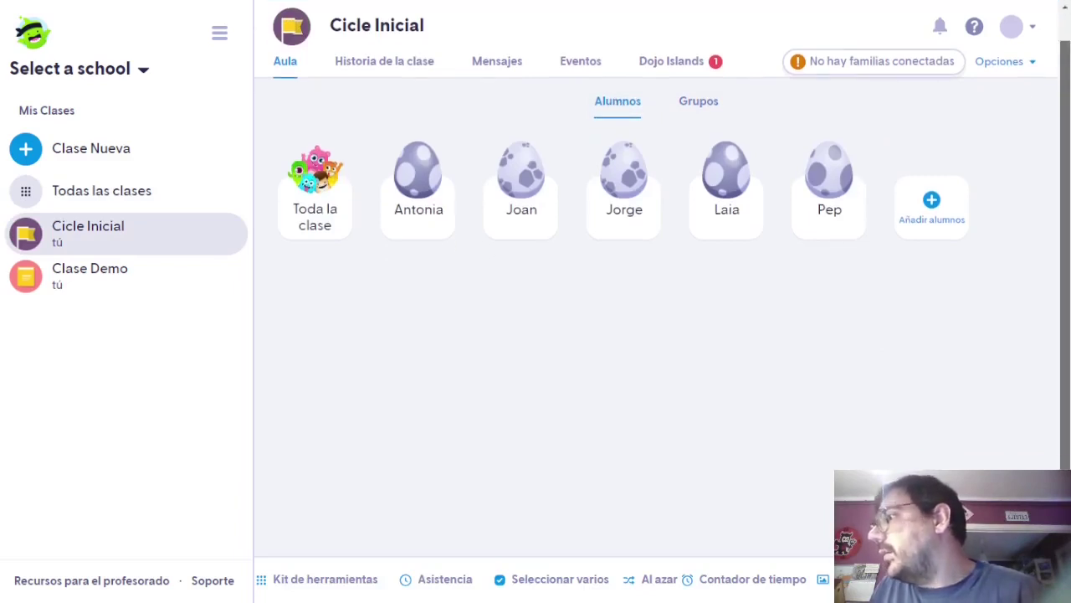
pyautogui.click(1003, 63)
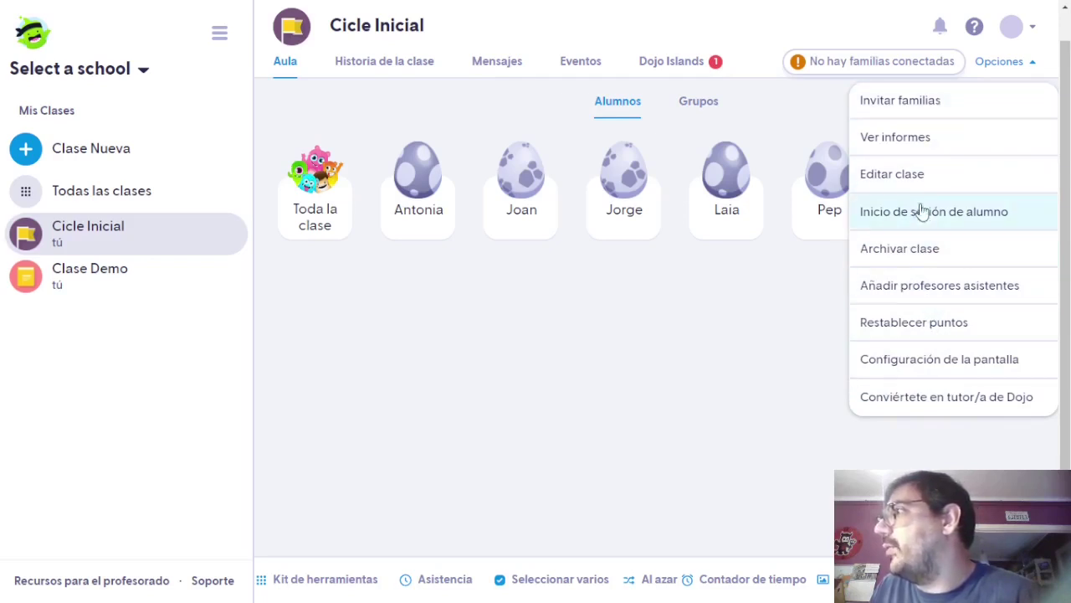
pyautogui.click(918, 177)
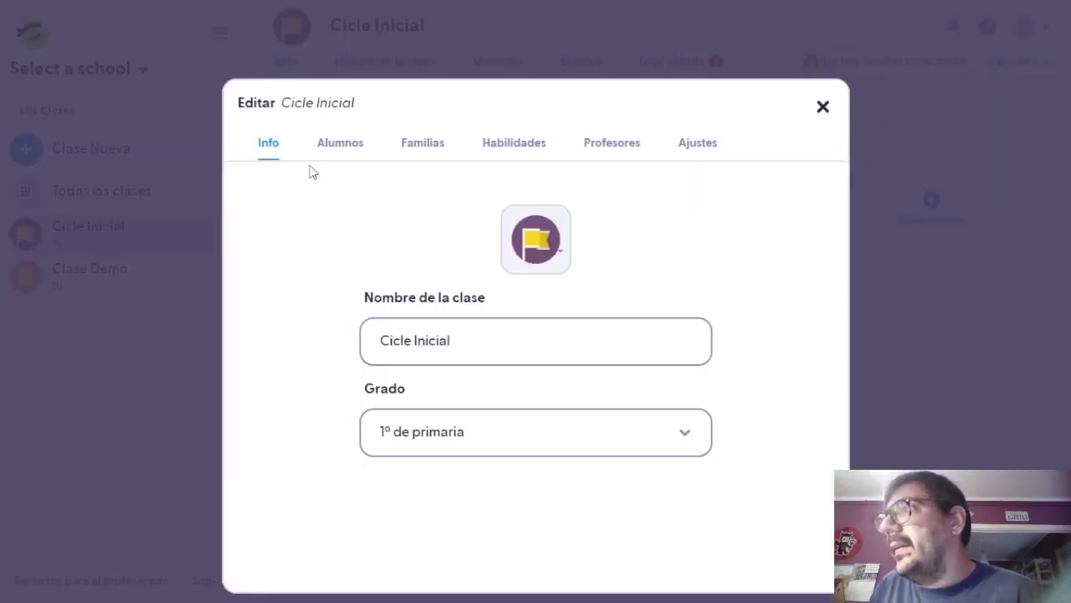
pyautogui.click(329, 147)
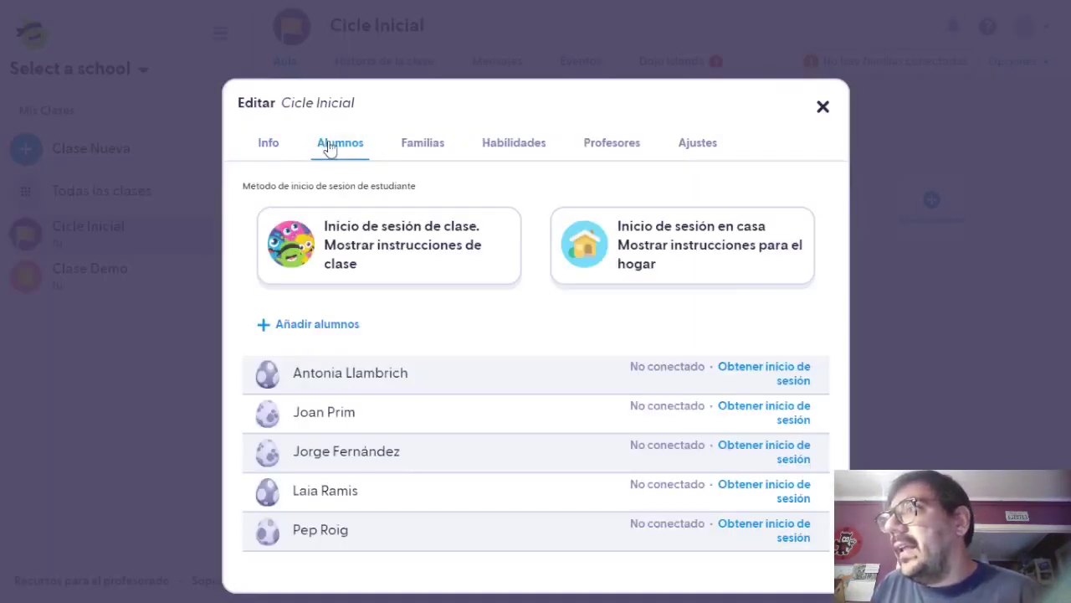
pyautogui.click(412, 143)
pyautogui.scroll(-1, 844, 450)
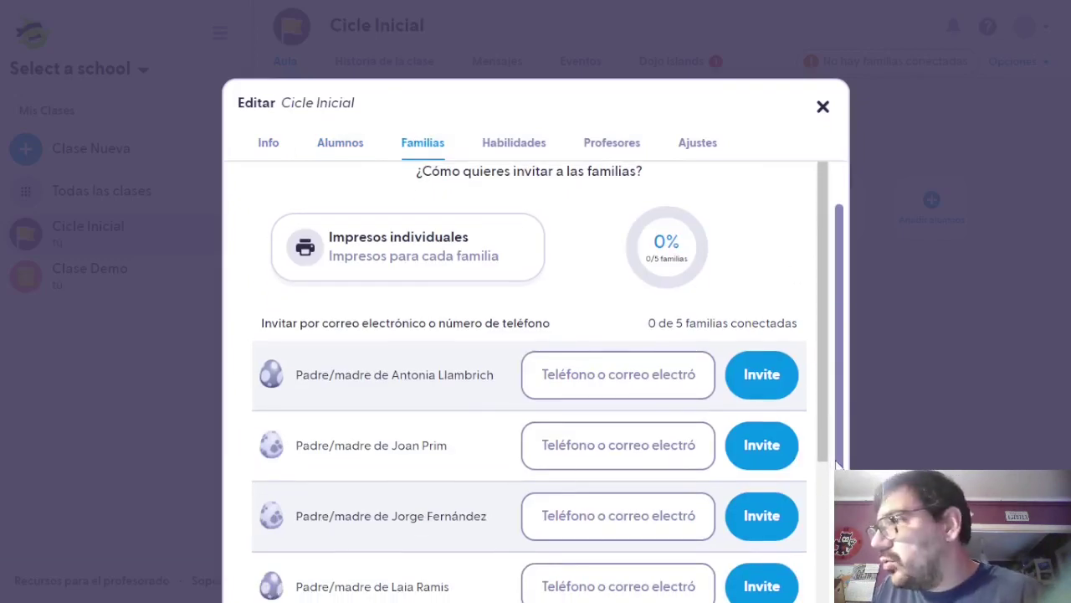
pyautogui.click(540, 147)
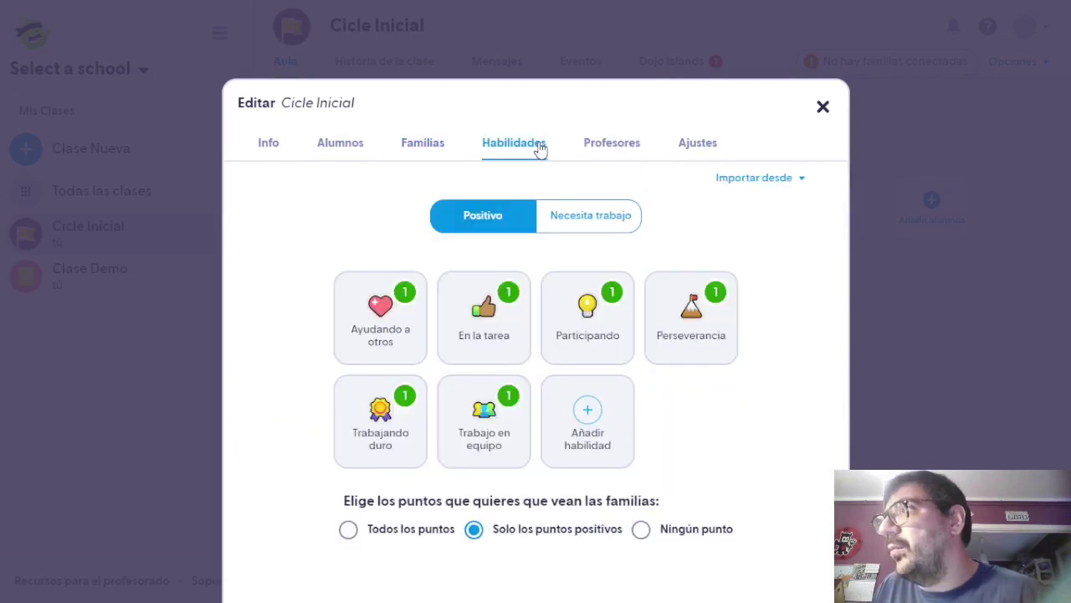
pyautogui.click(645, 143)
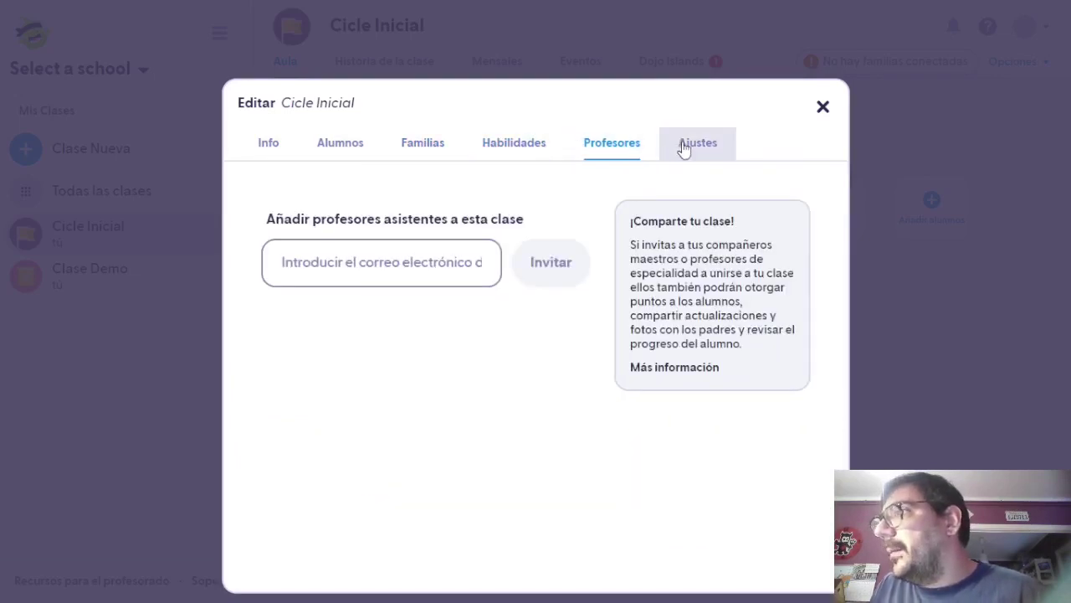
pyautogui.click(681, 148)
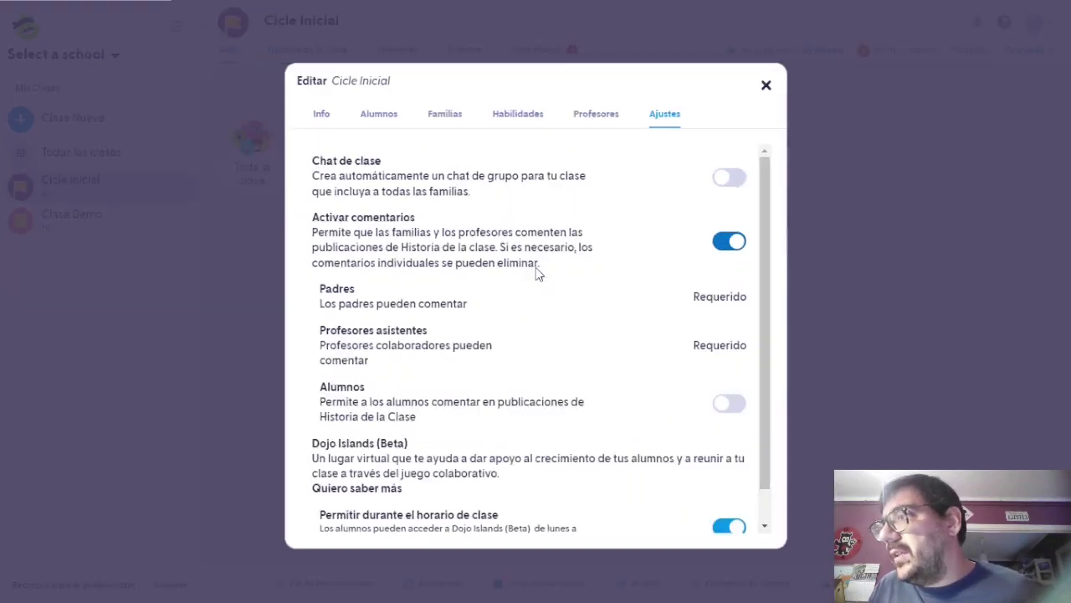
pyautogui.moveTo(768, 338); pyautogui.dragTo(764, 396)
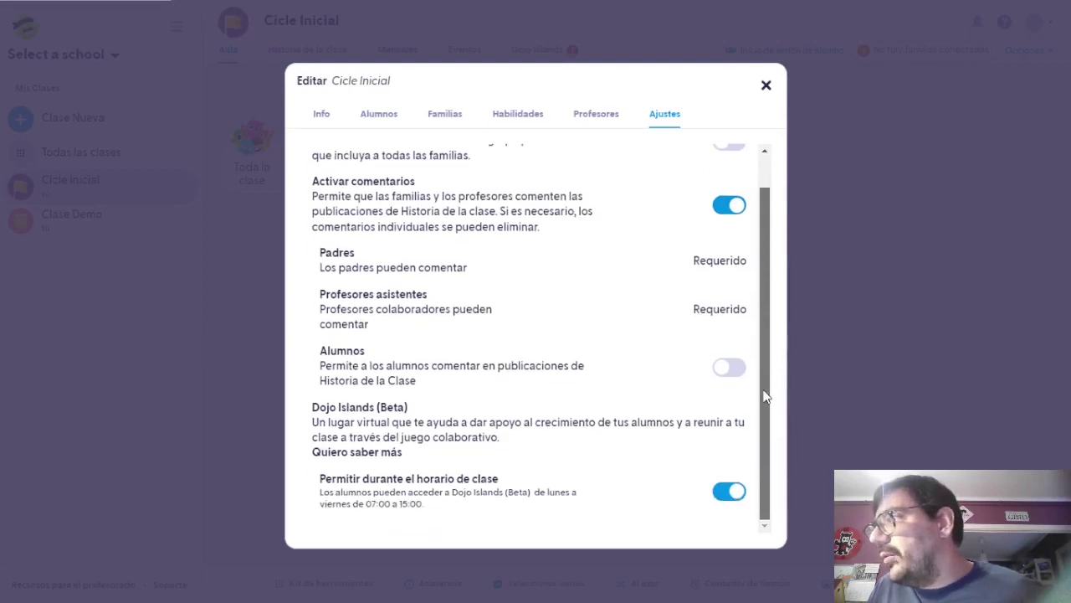
pyautogui.scroll(1, 764, 406)
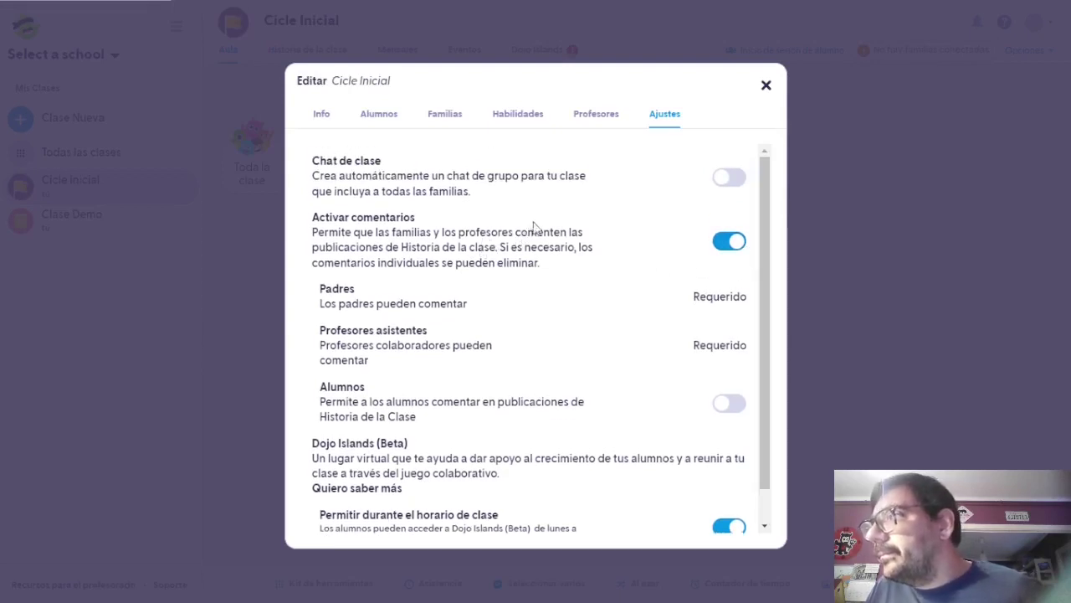
pyautogui.click(765, 84)
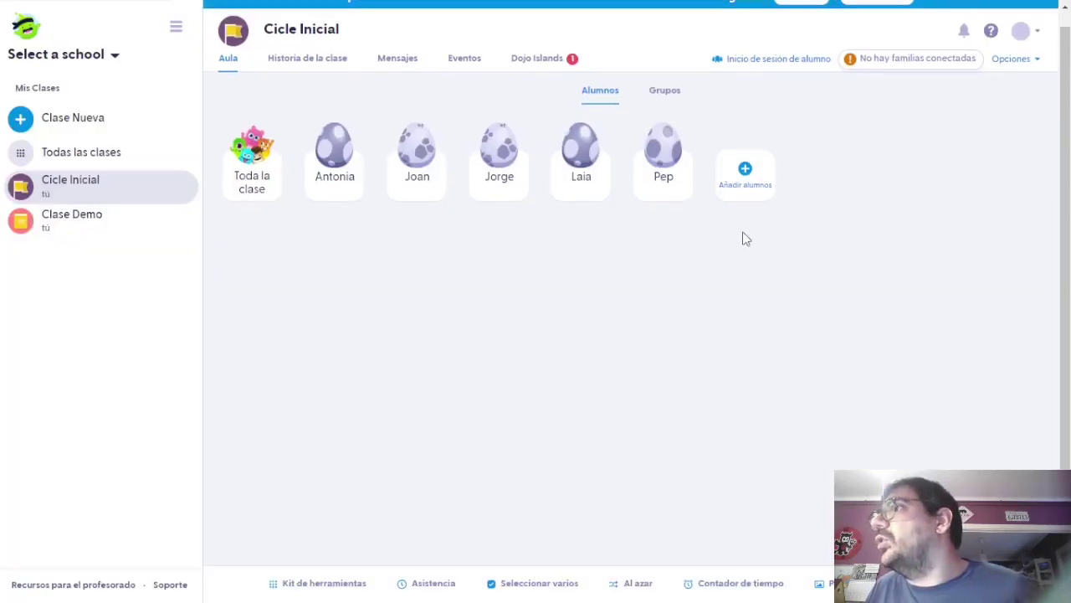
pyautogui.hotkey('ctrl', '+')
pyautogui.hotkey('ctrl', '+')
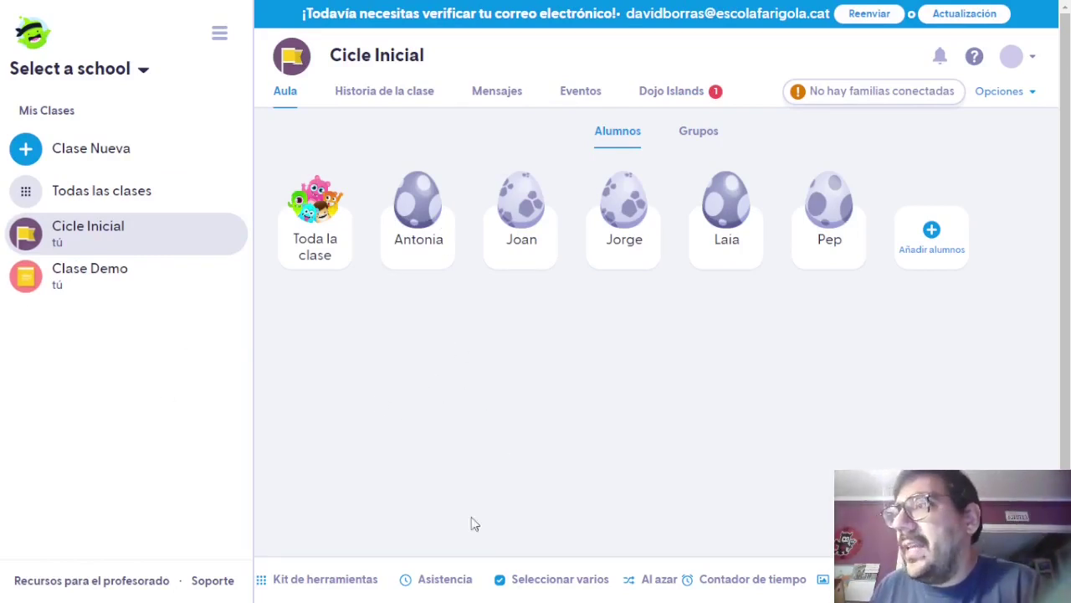
# Take a first attendance pass marking one student absent and save it.
pyautogui.click(450, 588)
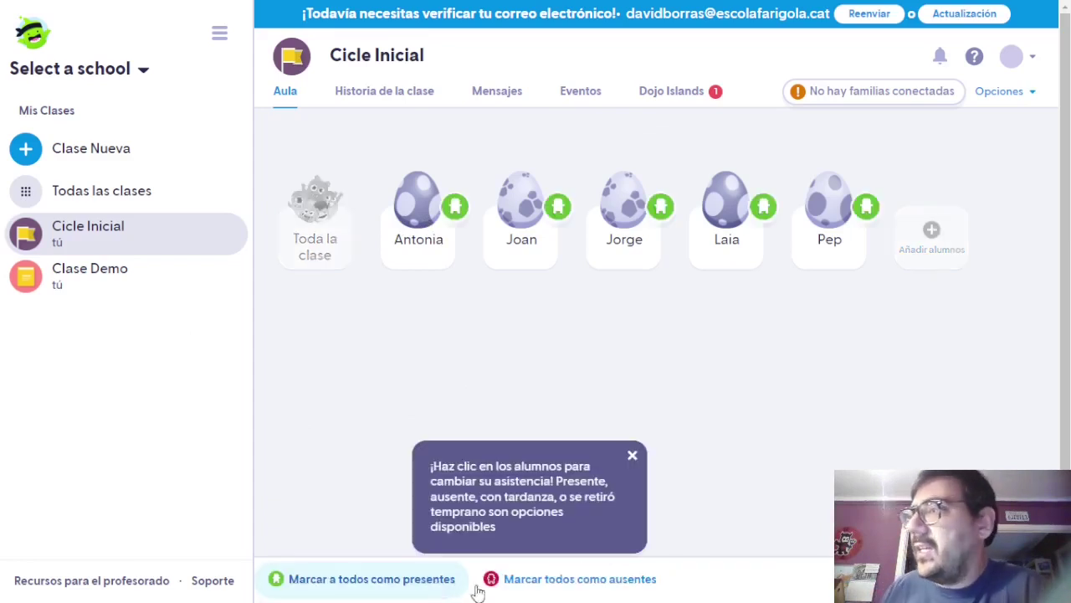
pyautogui.click(634, 456)
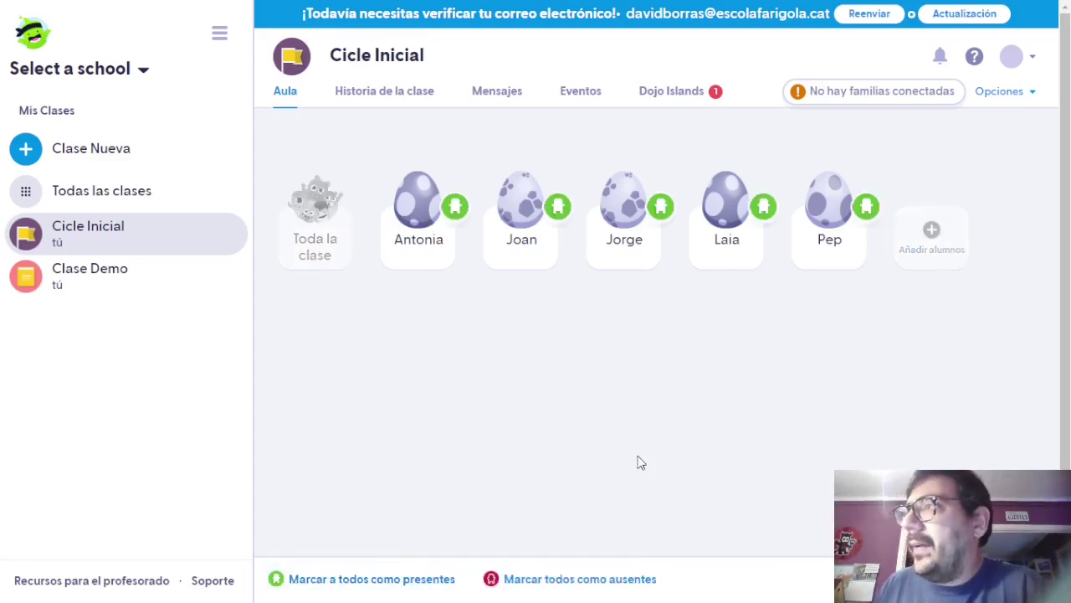
pyautogui.click(445, 216)
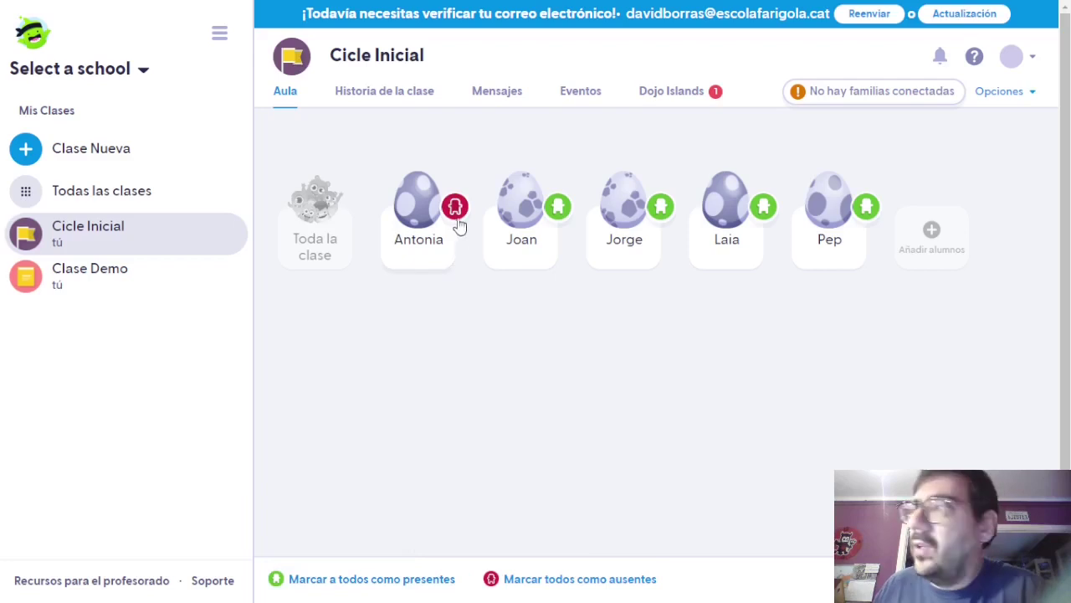
pyautogui.click(1026, 579)
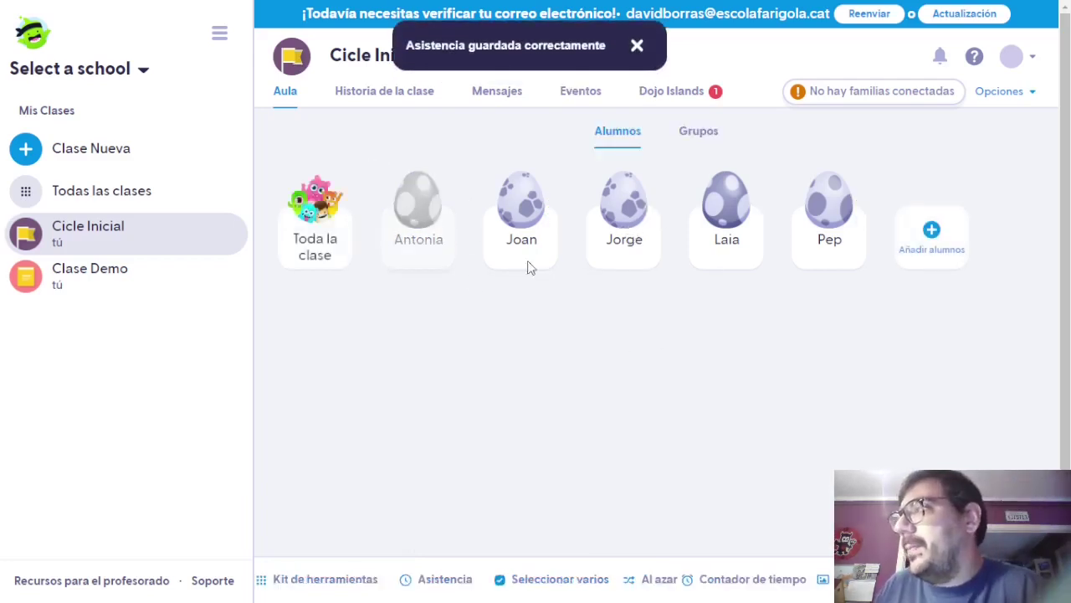
# Retake attendance with the first student present, the second and fourth absent, and save.
pyautogui.click(431, 579)
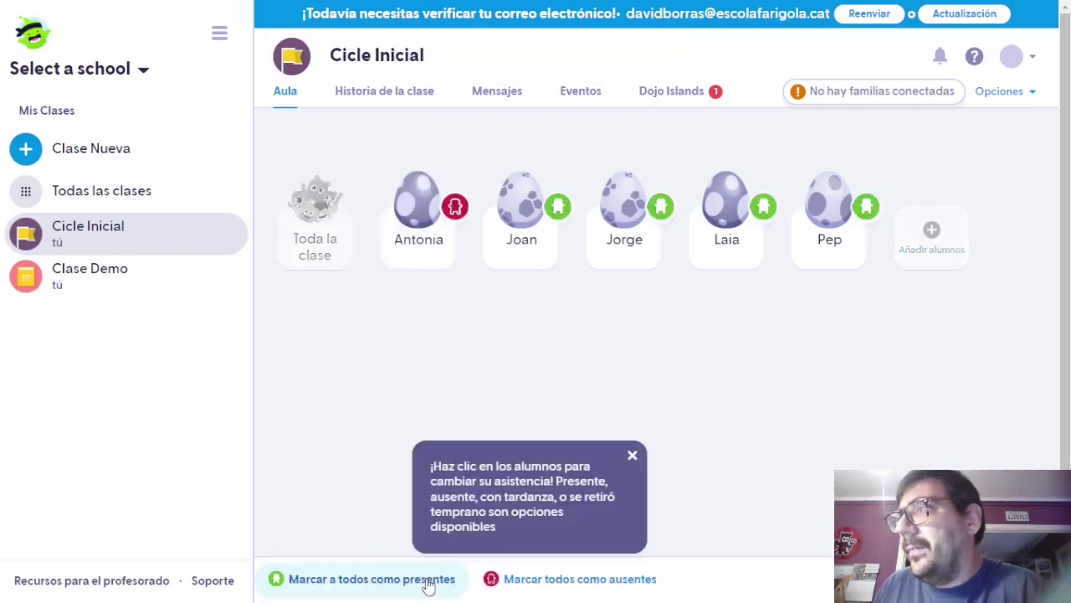
pyautogui.click(436, 251)
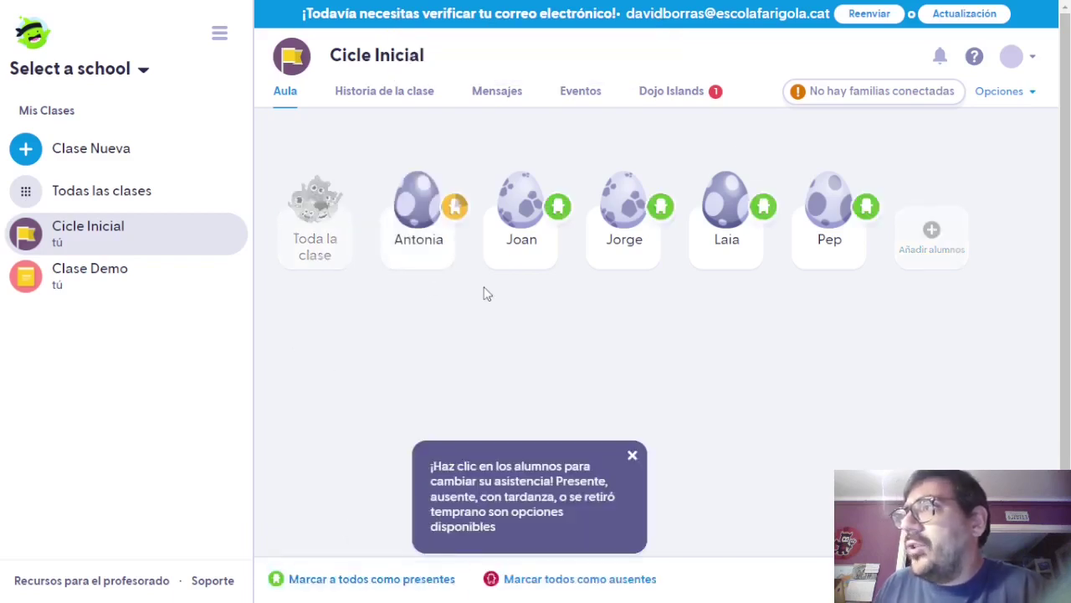
pyautogui.click(456, 216)
pyautogui.click(456, 216)
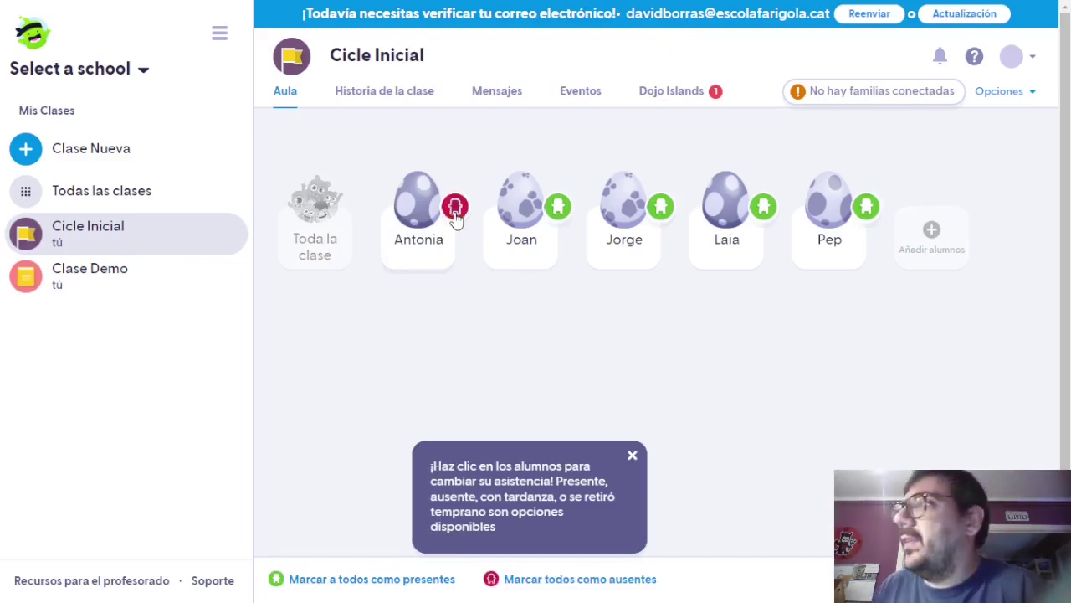
pyautogui.click(456, 216)
pyautogui.click(456, 216)
pyautogui.click(457, 216)
pyautogui.click(462, 216)
pyautogui.click(462, 216)
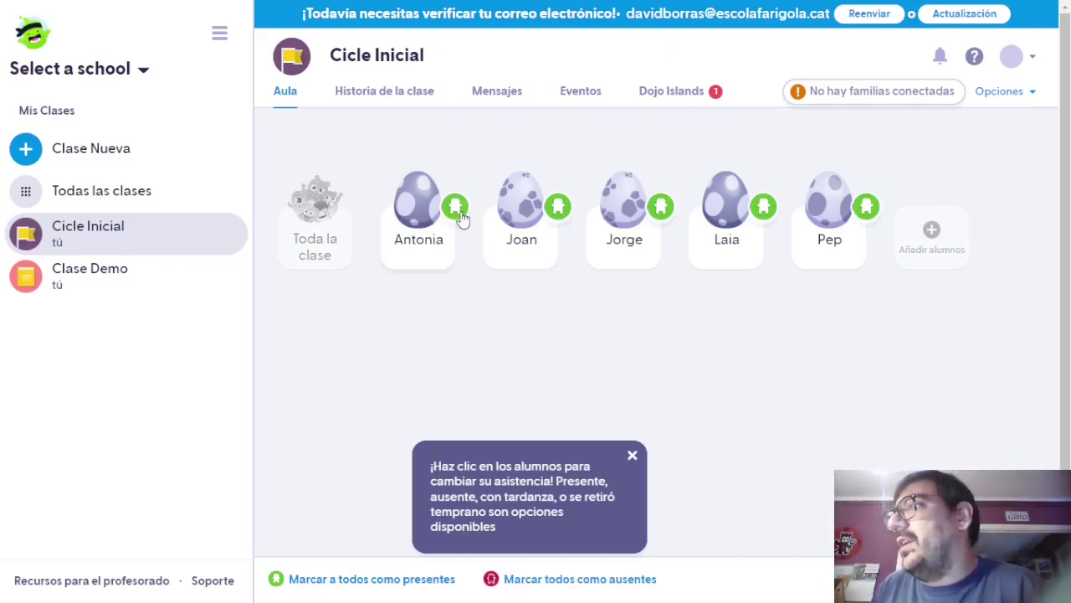
pyautogui.click(556, 226)
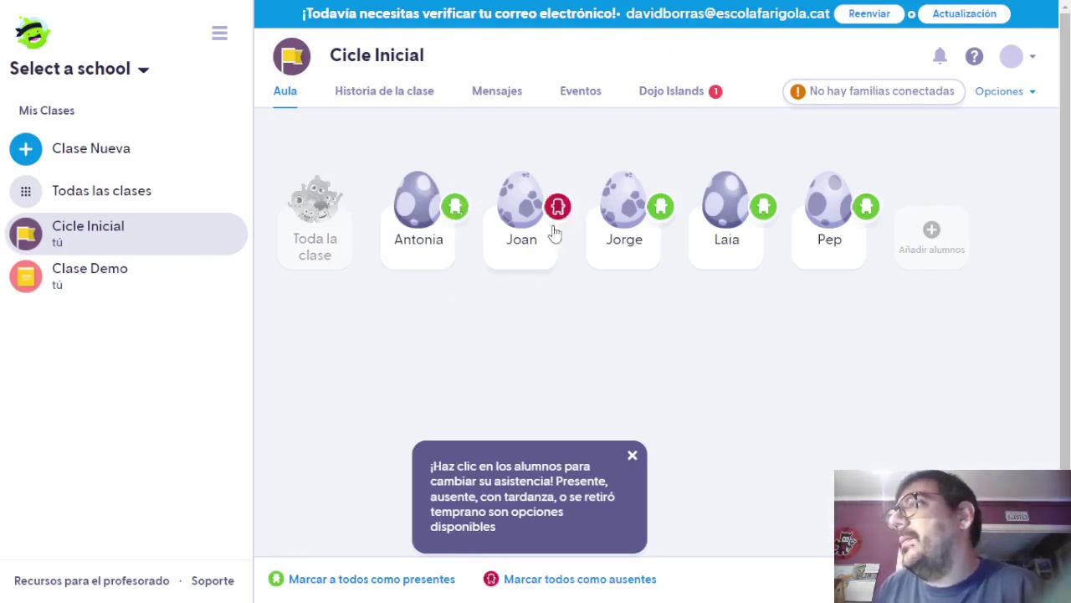
pyautogui.click(760, 216)
pyautogui.click(988, 579)
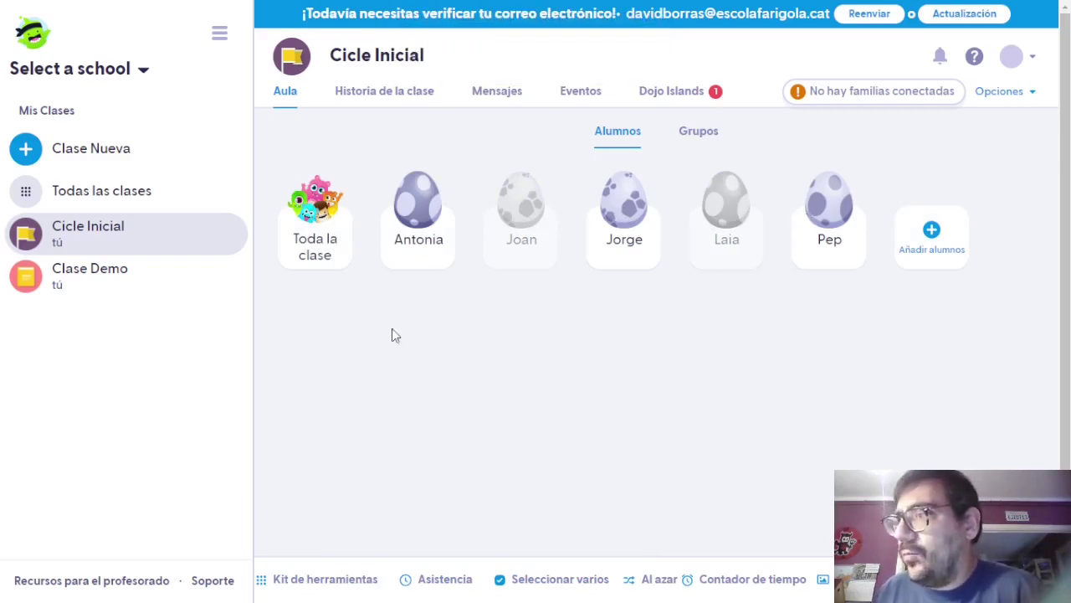
# Use Al azar to pick students and award one an Ayudando a otros point.
pyautogui.click(649, 580)
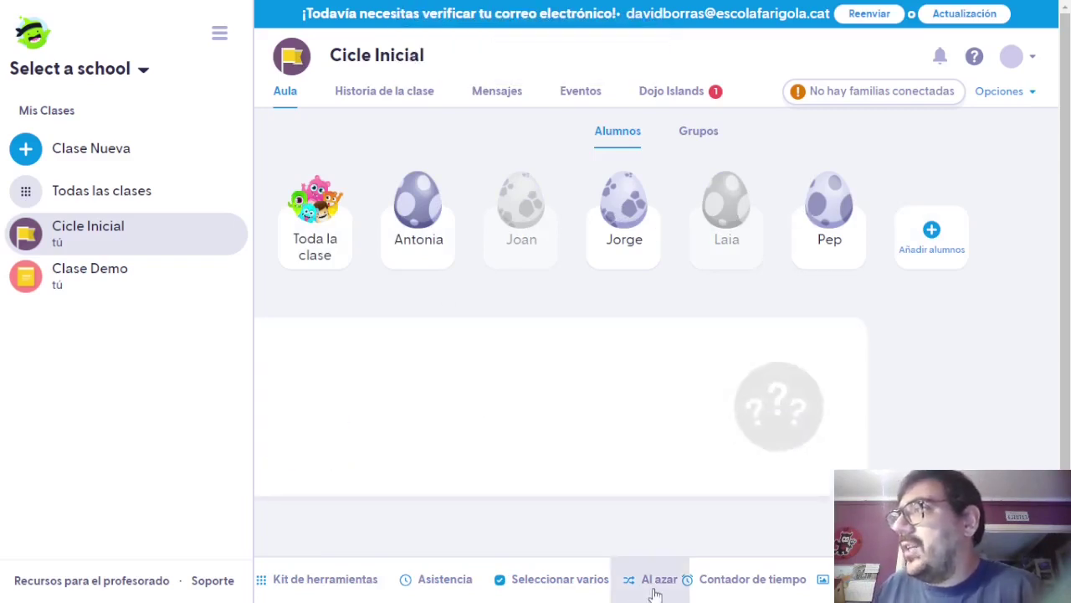
pyautogui.click(648, 373)
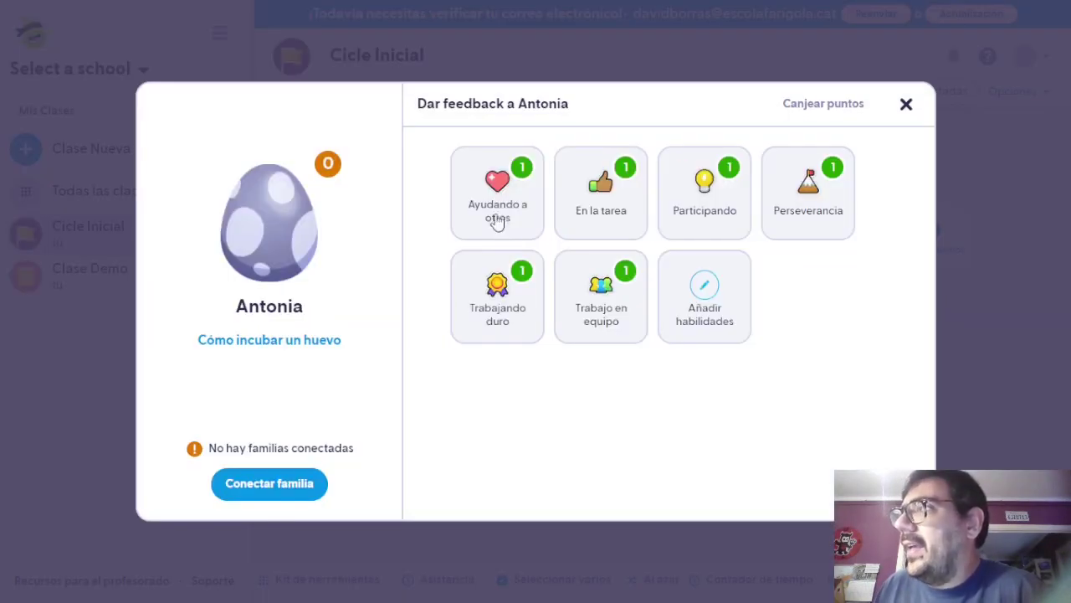
pyautogui.click(907, 106)
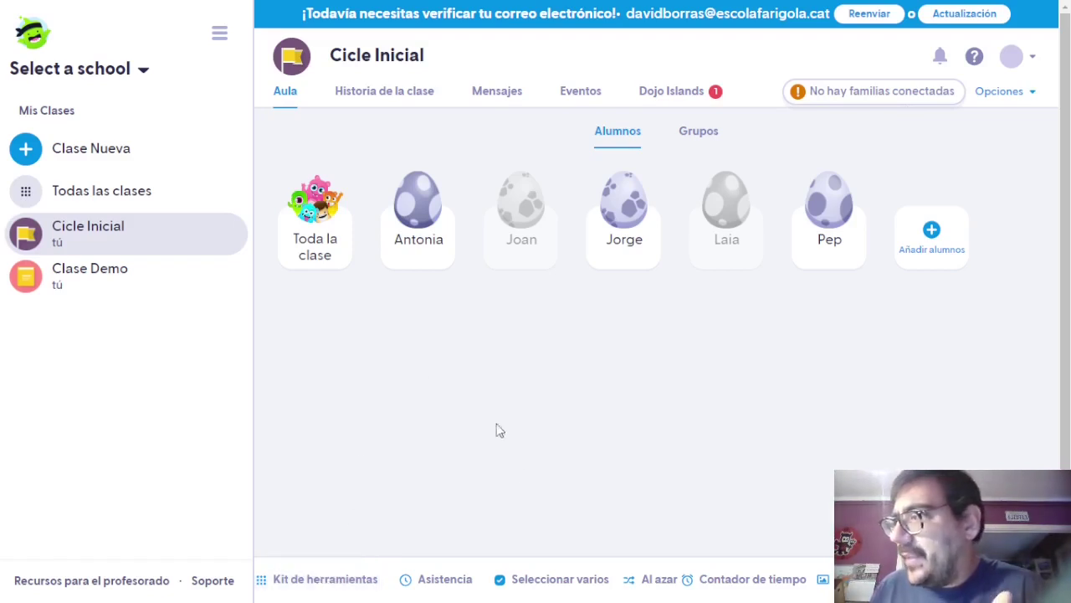
pyautogui.click(643, 580)
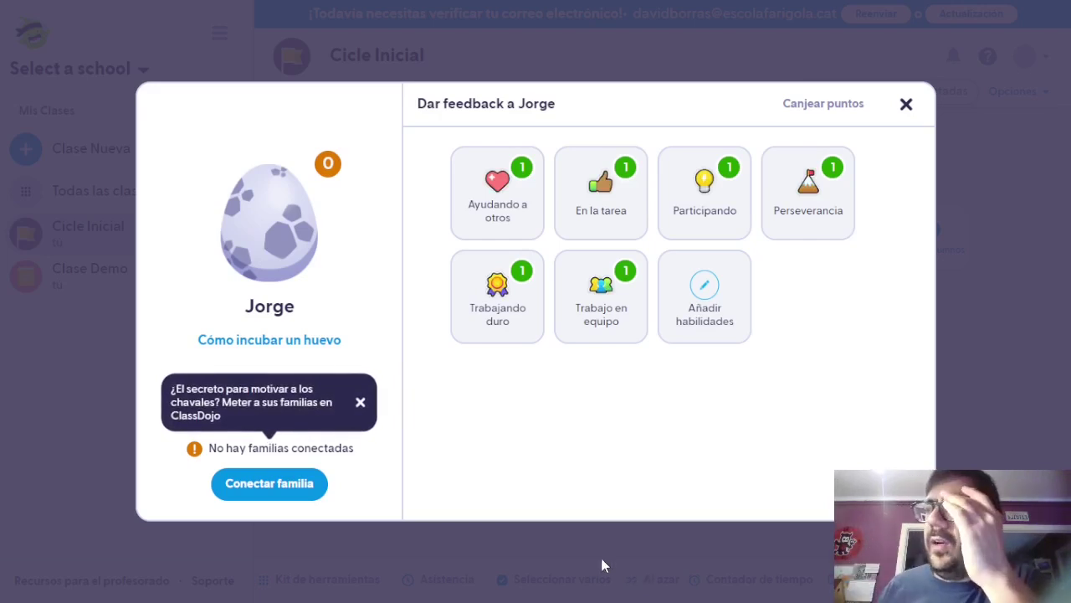
pyautogui.click(362, 404)
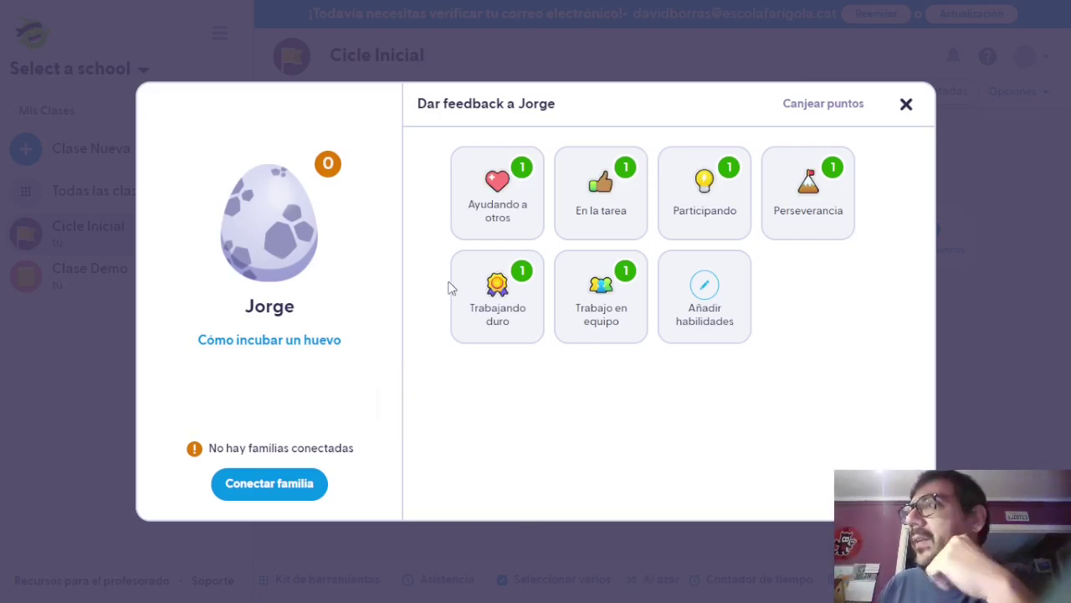
pyautogui.click(509, 192)
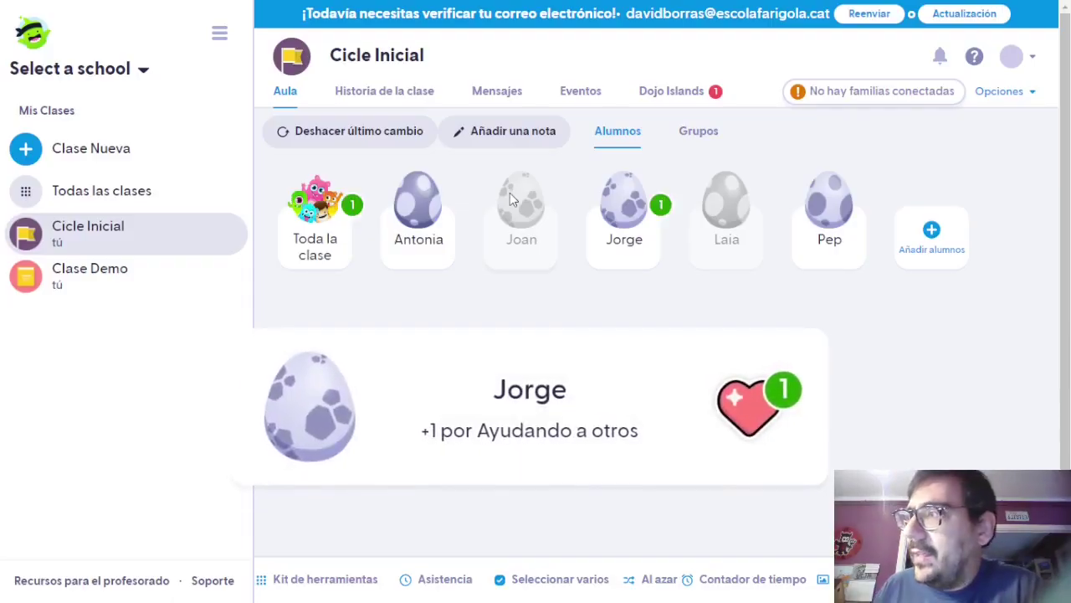
# Give the third student an En la tarea point and a Perseverancia point.
pyautogui.click(642, 580)
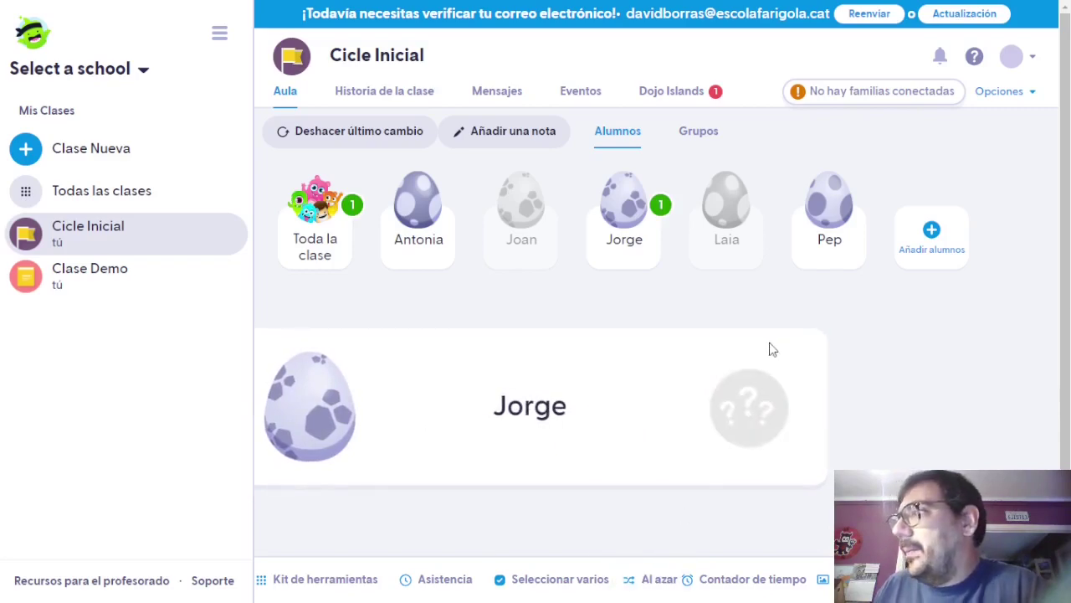
pyautogui.click(652, 389)
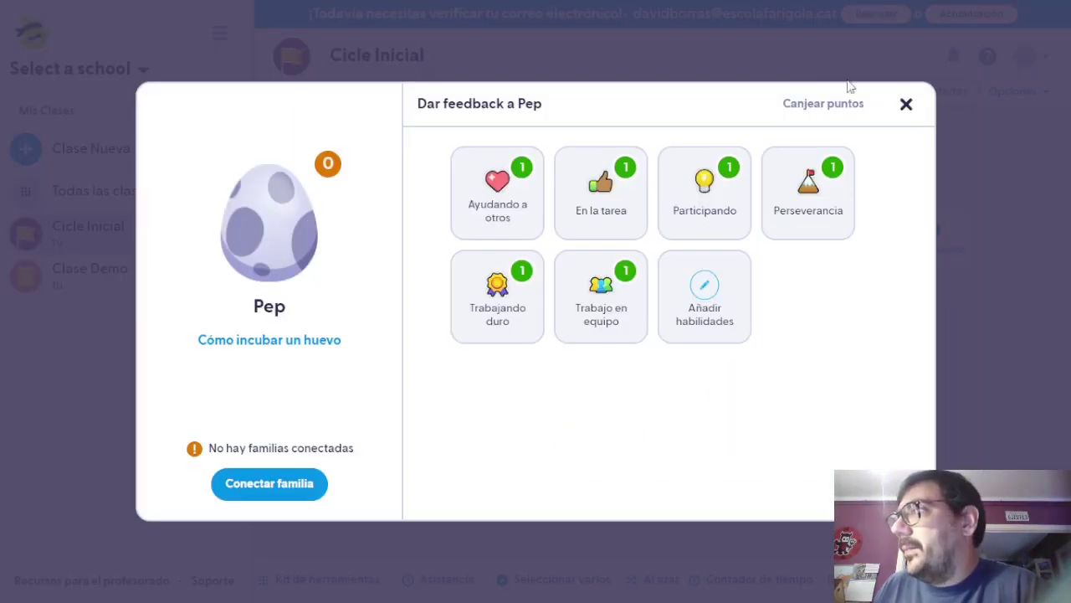
pyautogui.click(905, 104)
pyautogui.click(631, 220)
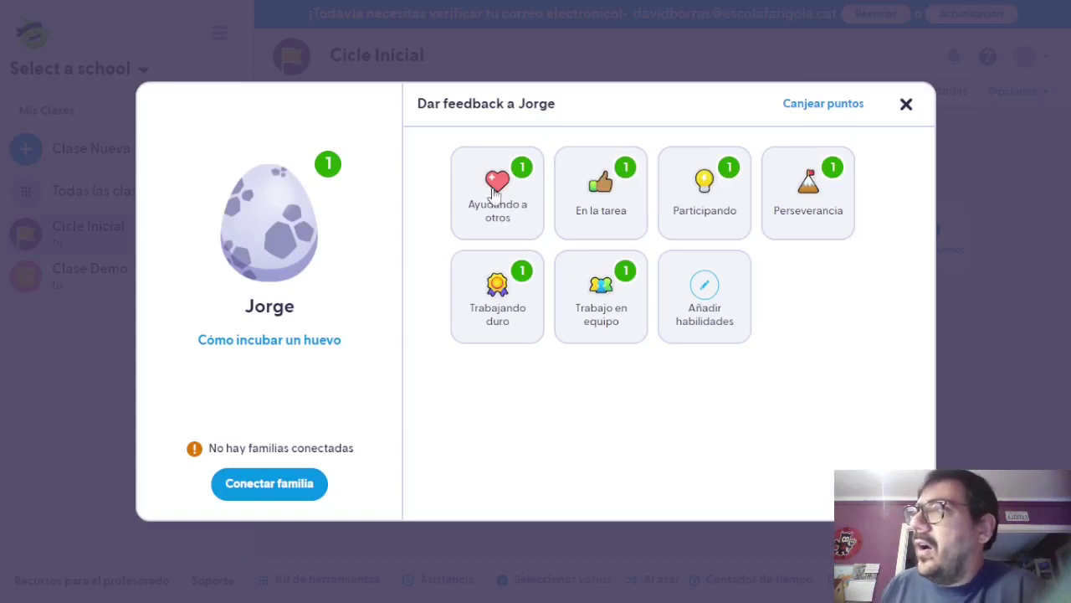
pyautogui.click(560, 206)
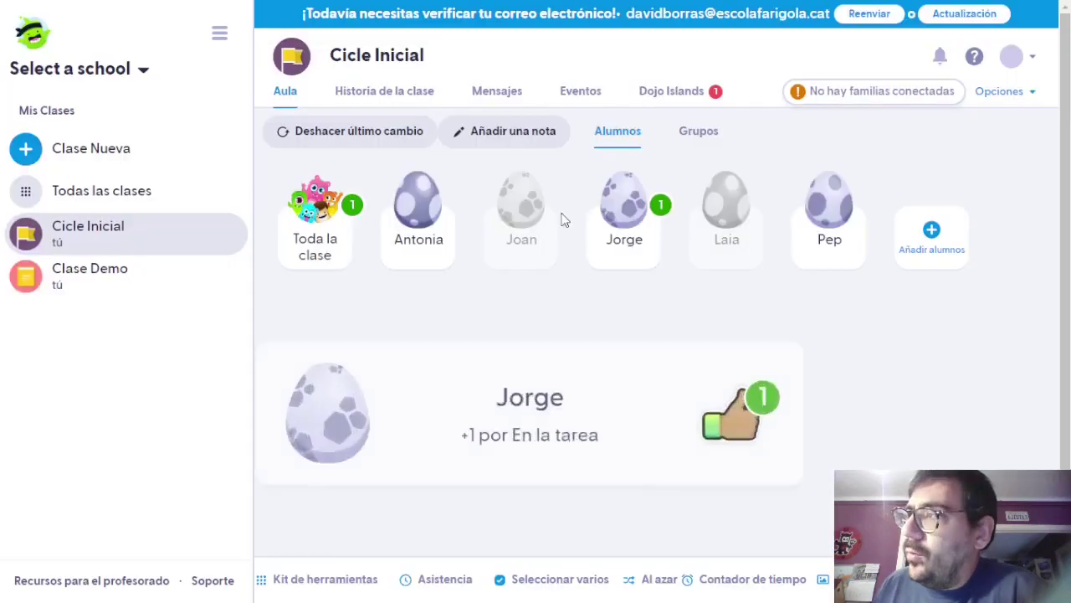
pyautogui.click(624, 230)
pyautogui.click(807, 207)
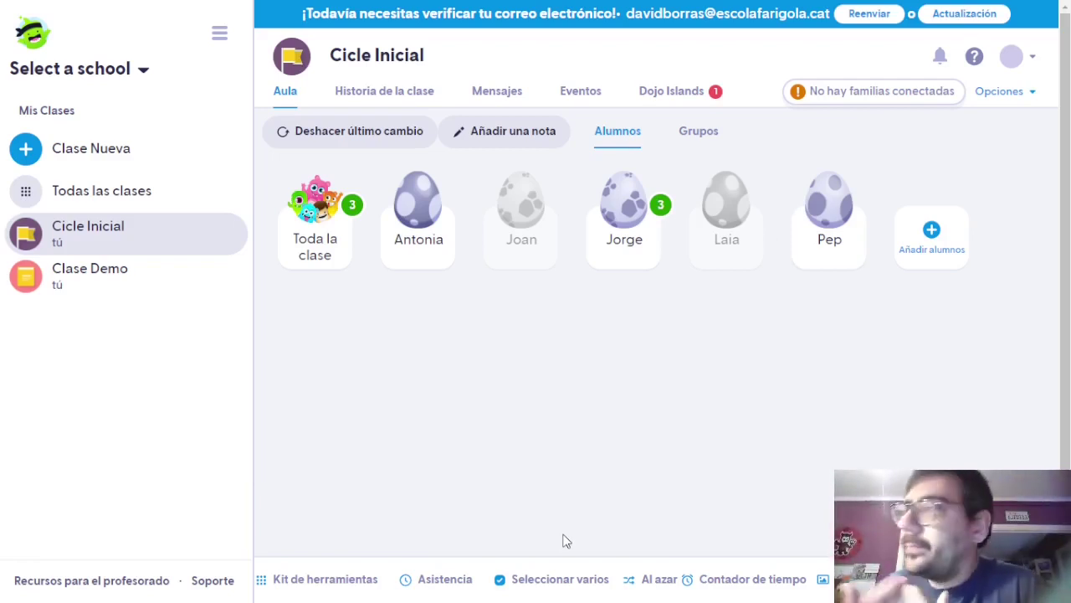
# Award the first student Ayudando a otros, then give the whole class Trabajando duro.
pyautogui.click(418, 207)
pyautogui.click(519, 187)
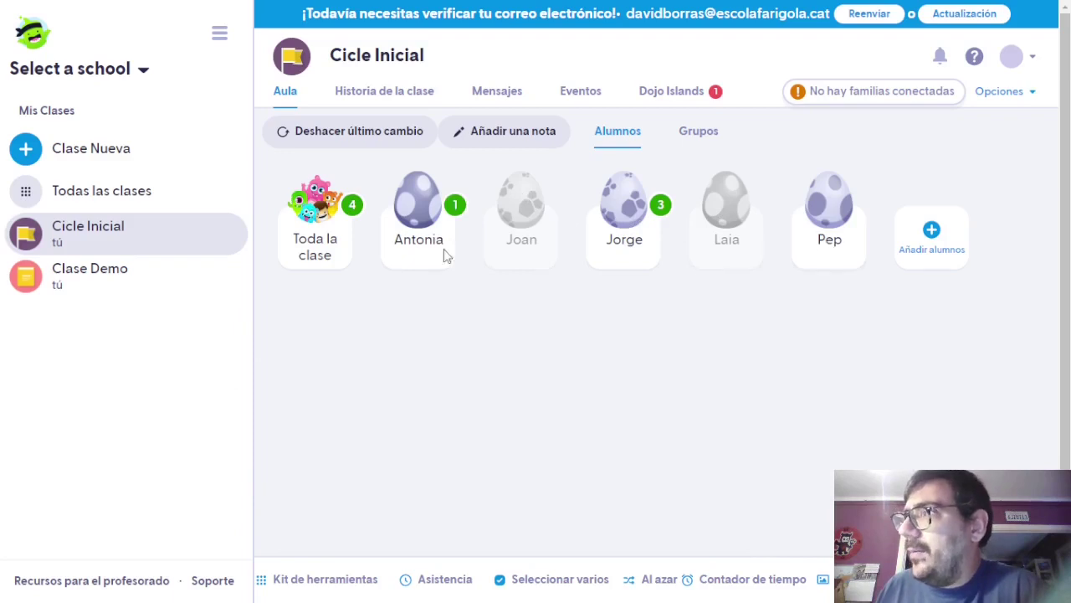
pyautogui.click(301, 236)
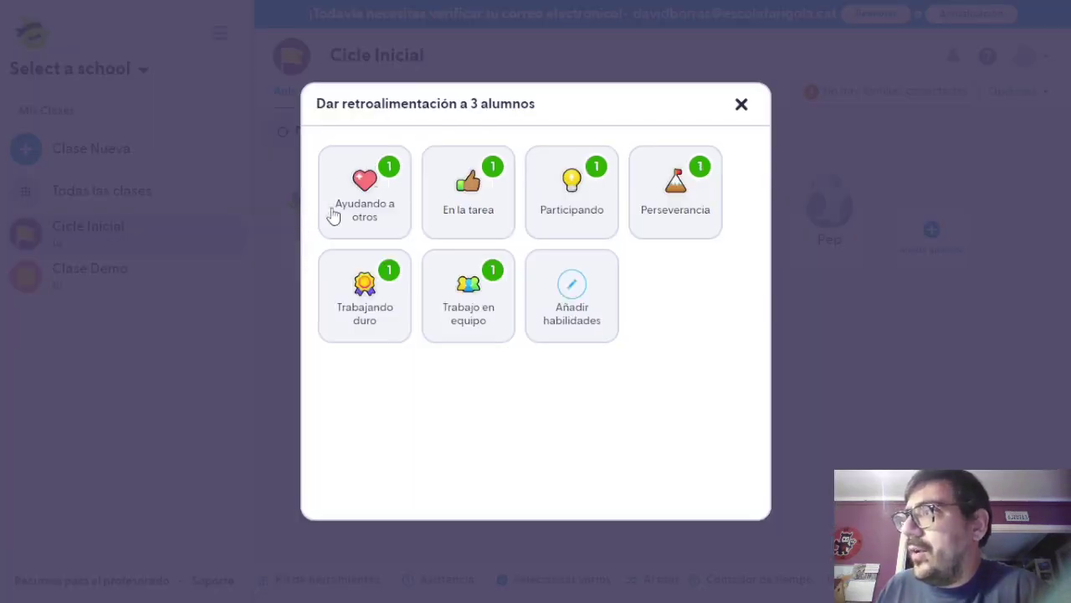
pyautogui.click(375, 303)
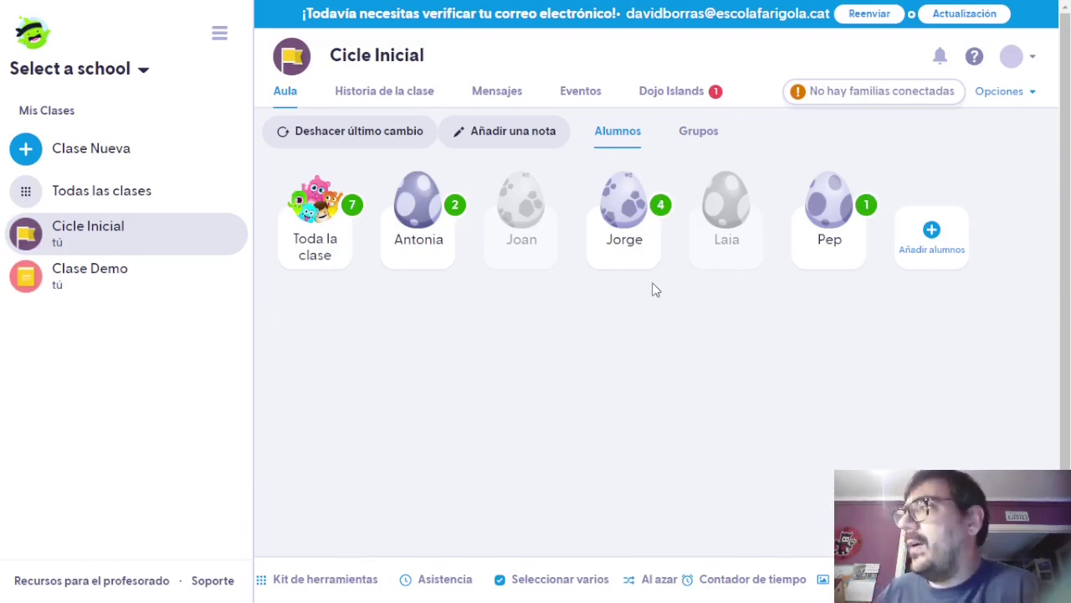
# Open Cicle Inicial's class settings at the Necesita trabajo skills list.
pyautogui.click(999, 92)
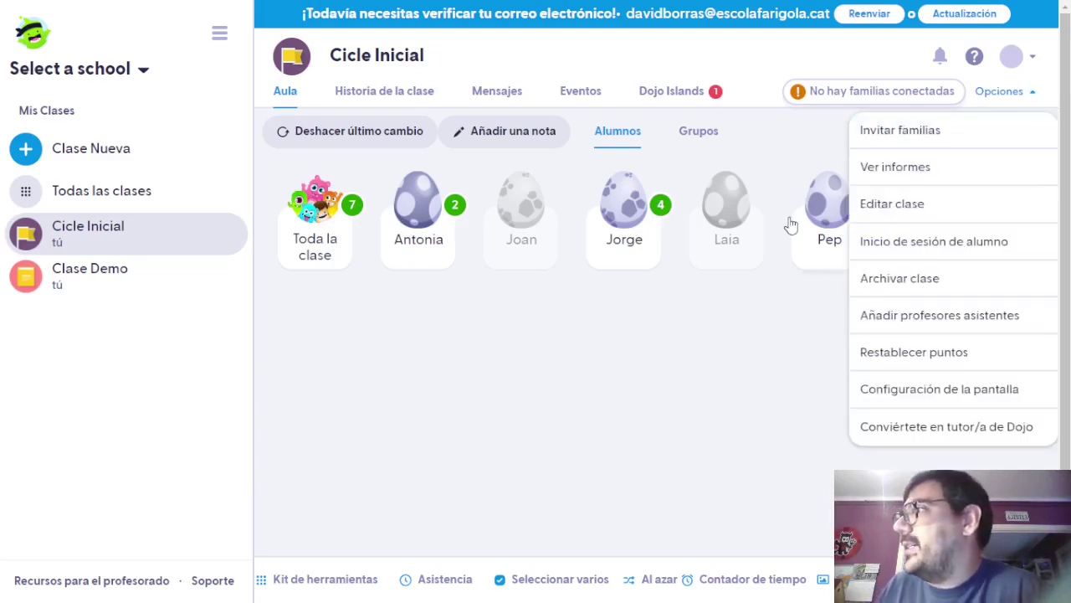
pyautogui.click(894, 206)
pyautogui.click(512, 143)
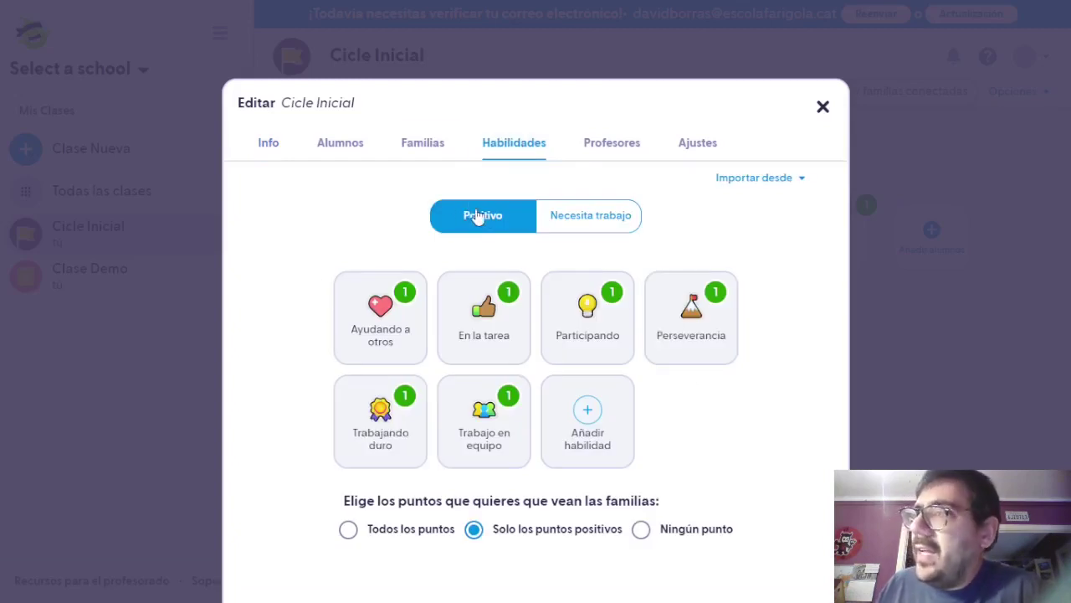
pyautogui.click(606, 216)
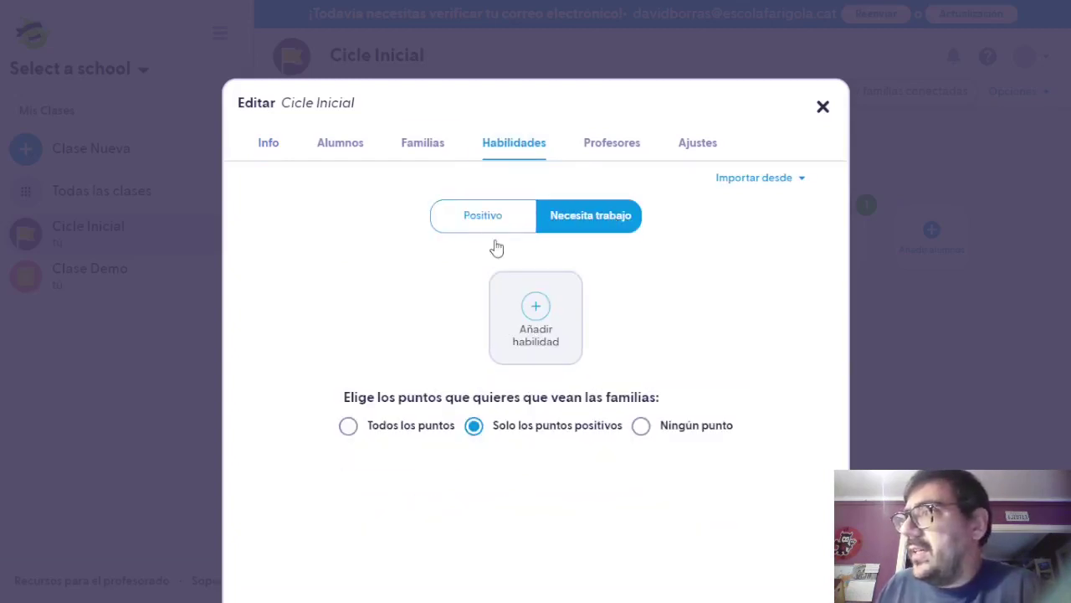
# Create the skill 'Xerra massa' with a thumbs-down icon and value -1, save, and close.
pyautogui.click(553, 301)
pyautogui.click(584, 305)
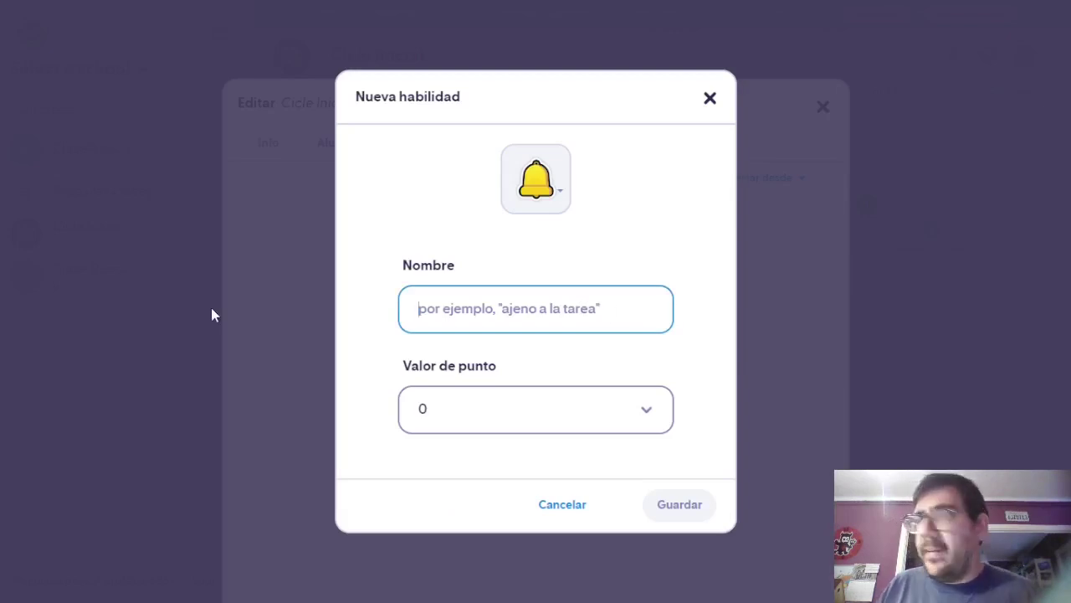
pyautogui.write('Xerra massa')
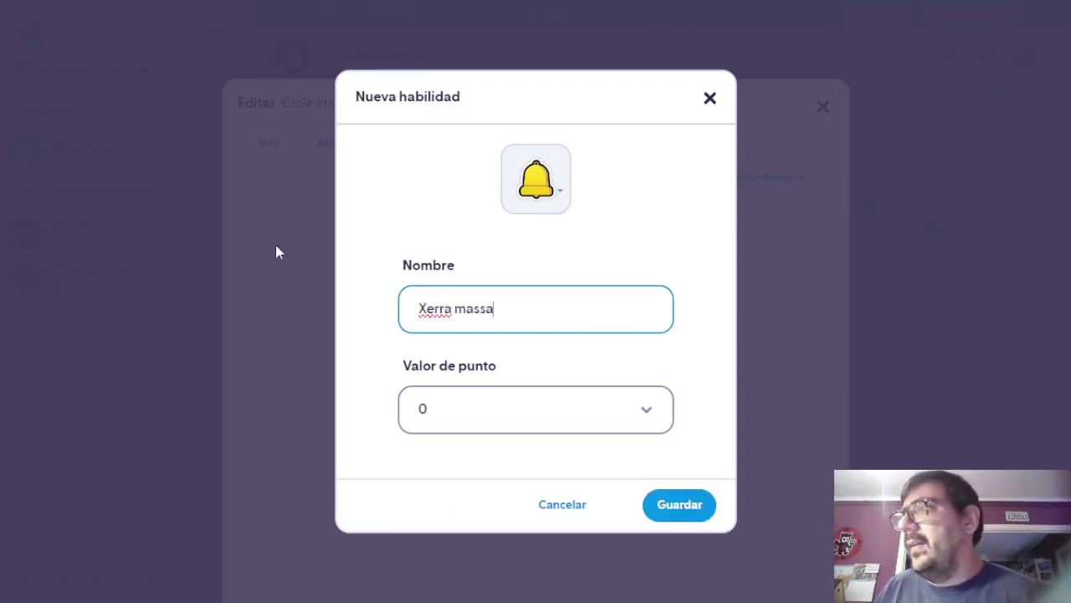
pyautogui.click(546, 201)
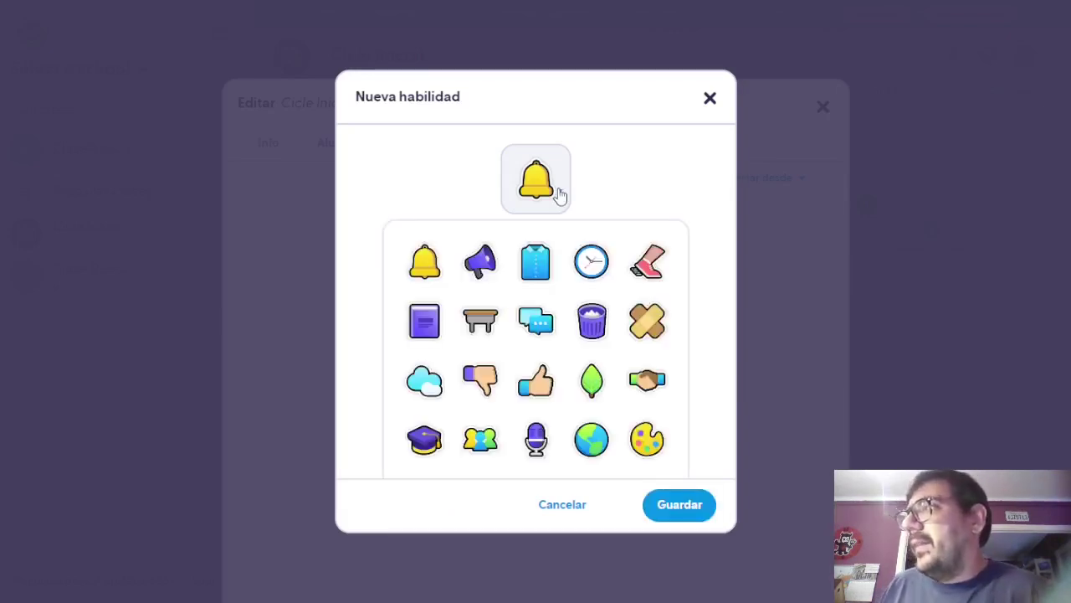
pyautogui.click(481, 379)
pyautogui.click(641, 408)
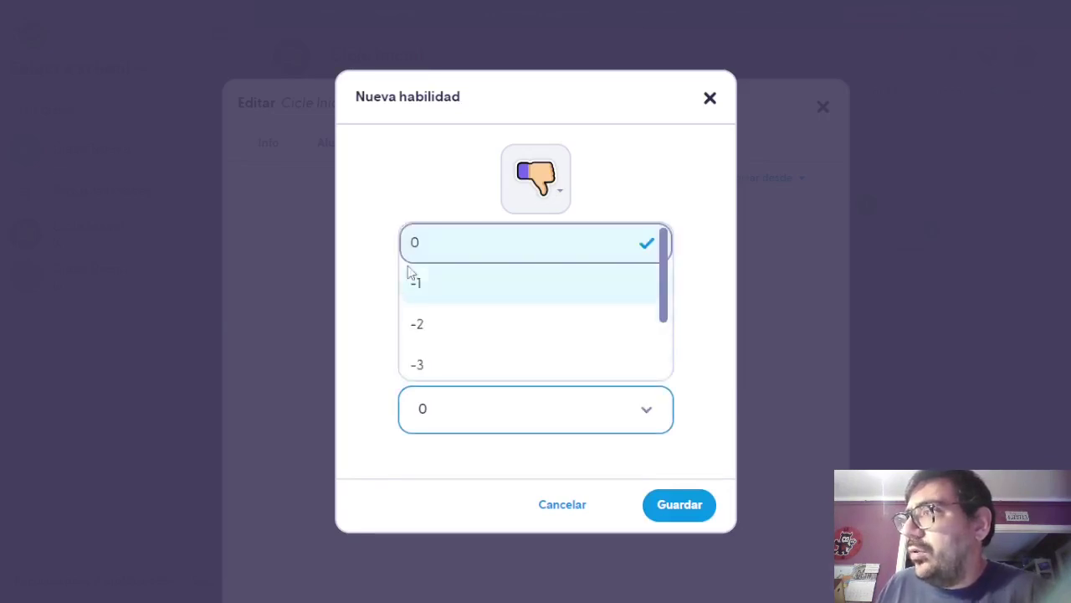
pyautogui.click(438, 284)
pyautogui.click(677, 506)
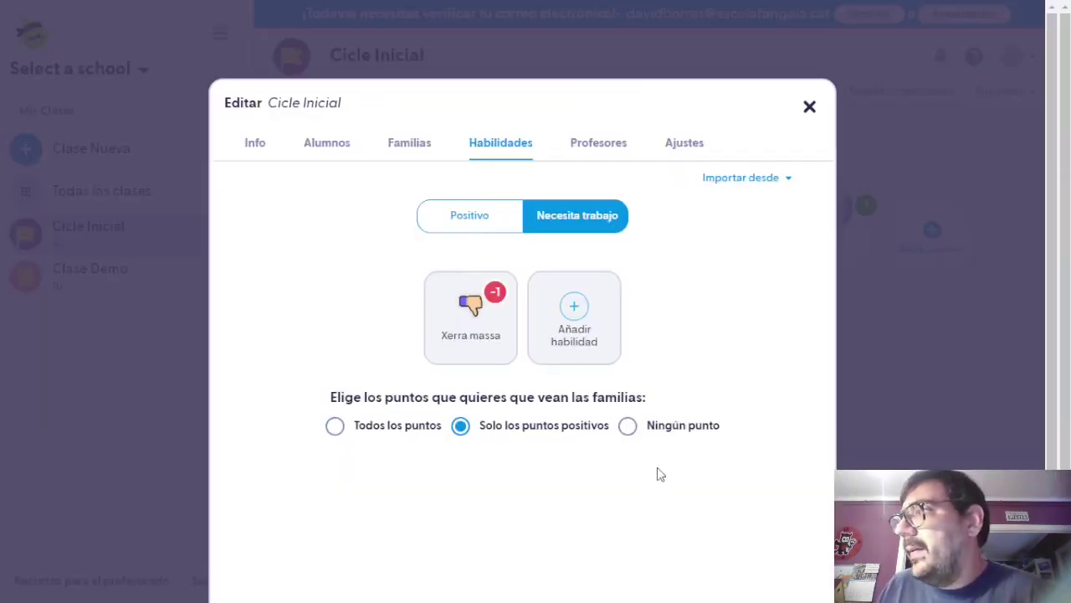
pyautogui.click(805, 111)
# Deduct Xerra massa twice from the third student, dropping them from 4 to 2 points.
pyautogui.click(619, 209)
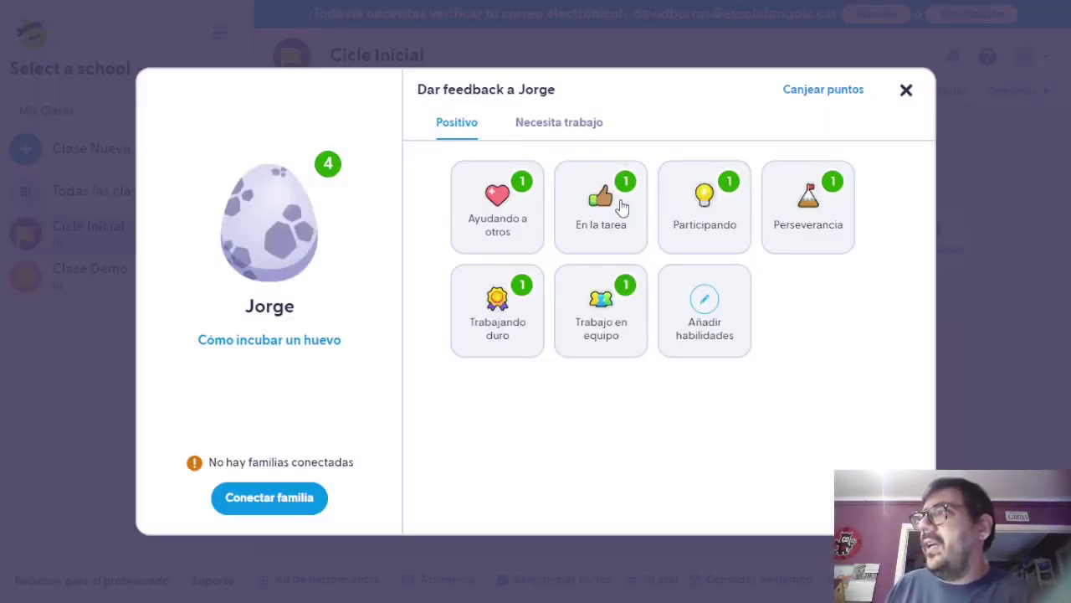
pyautogui.click(553, 127)
pyautogui.click(458, 128)
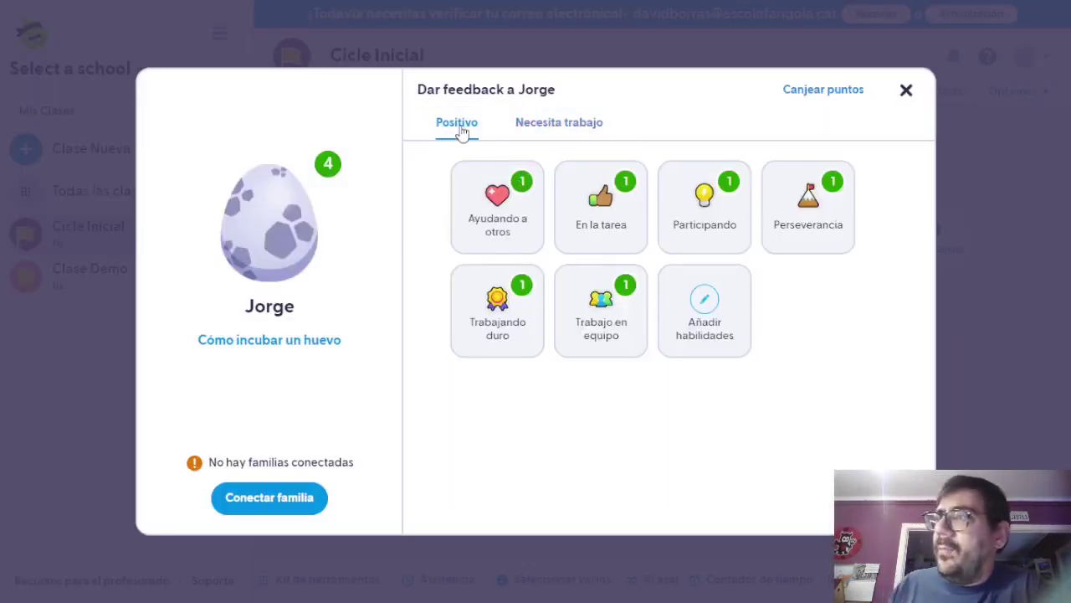
pyautogui.click(540, 127)
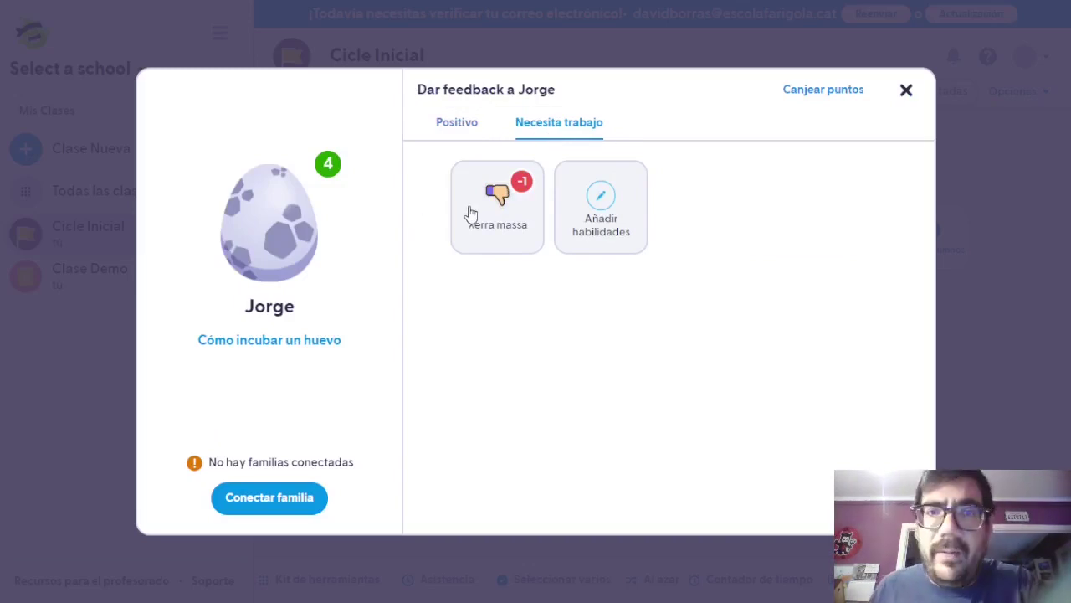
pyautogui.click(470, 213)
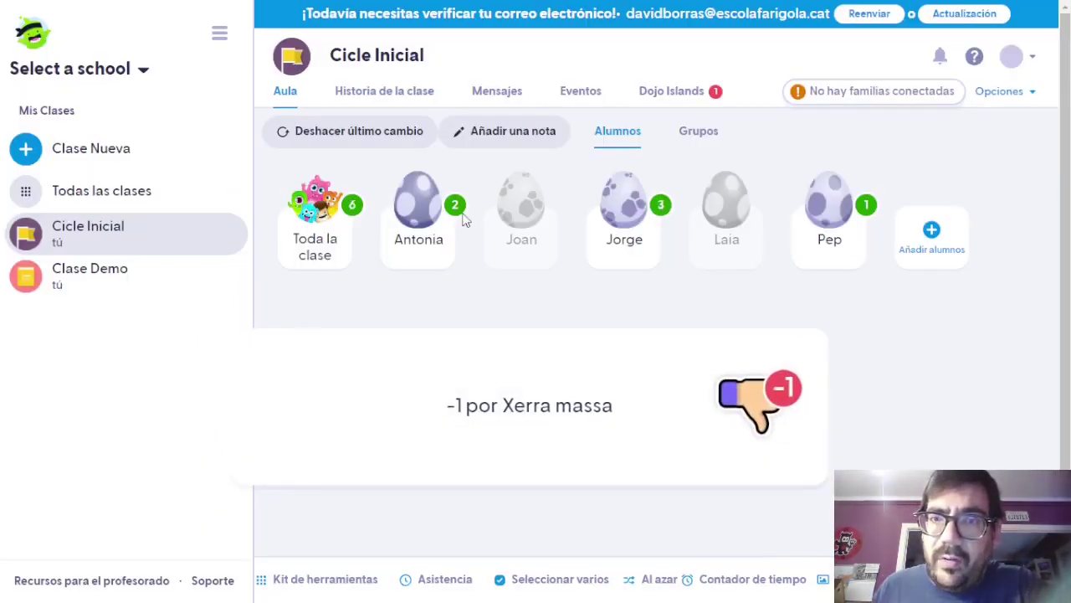
pyautogui.click(598, 216)
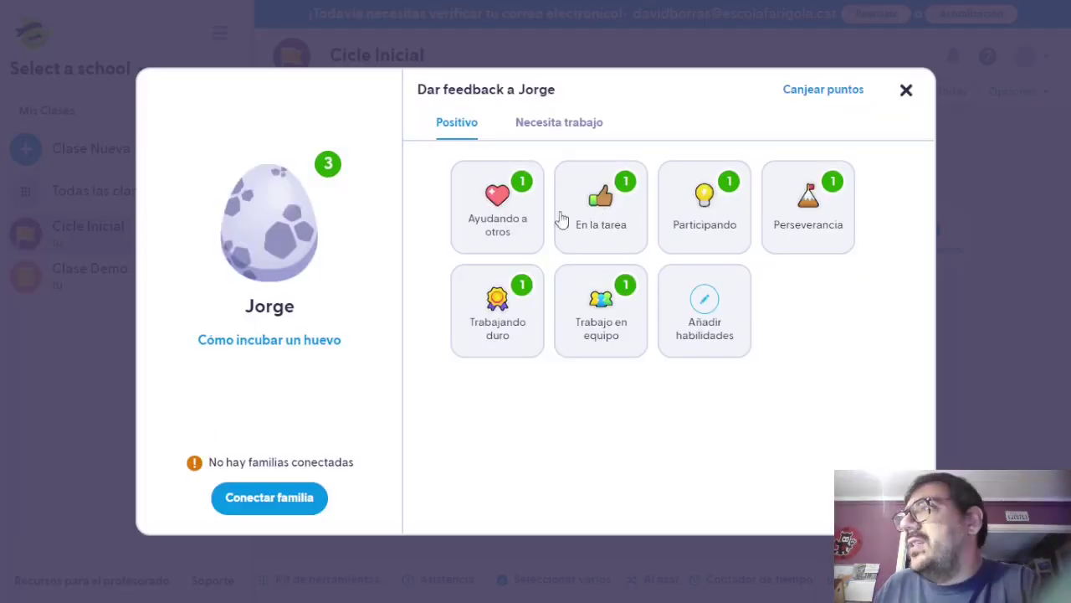
pyautogui.click(541, 122)
pyautogui.click(478, 204)
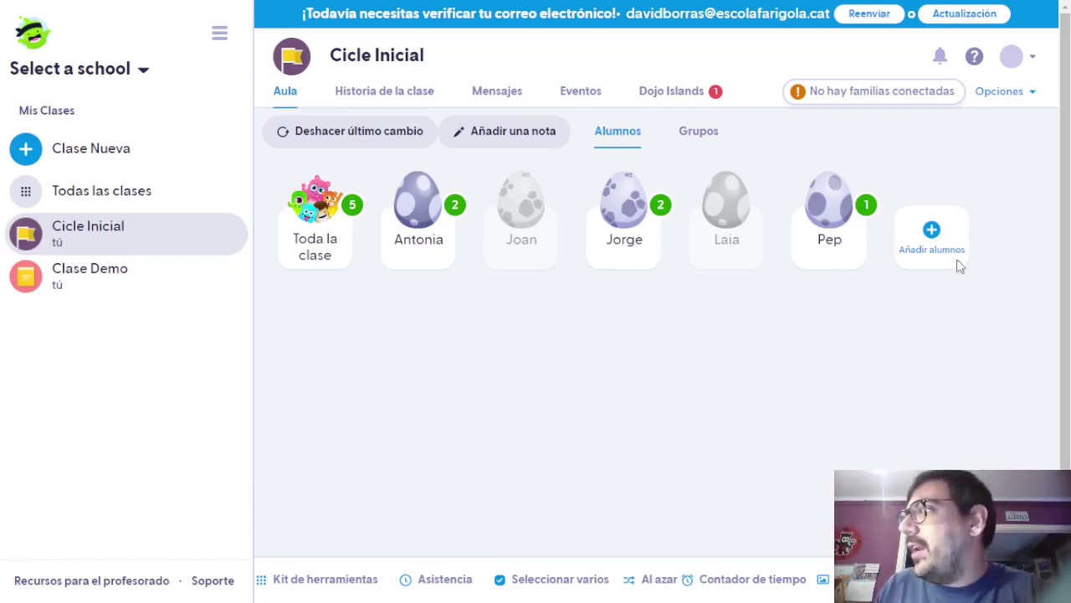
# Add a sixth student by full name, save, and dismiss the Haz equipo con las familias popup.
pyautogui.click(931, 223)
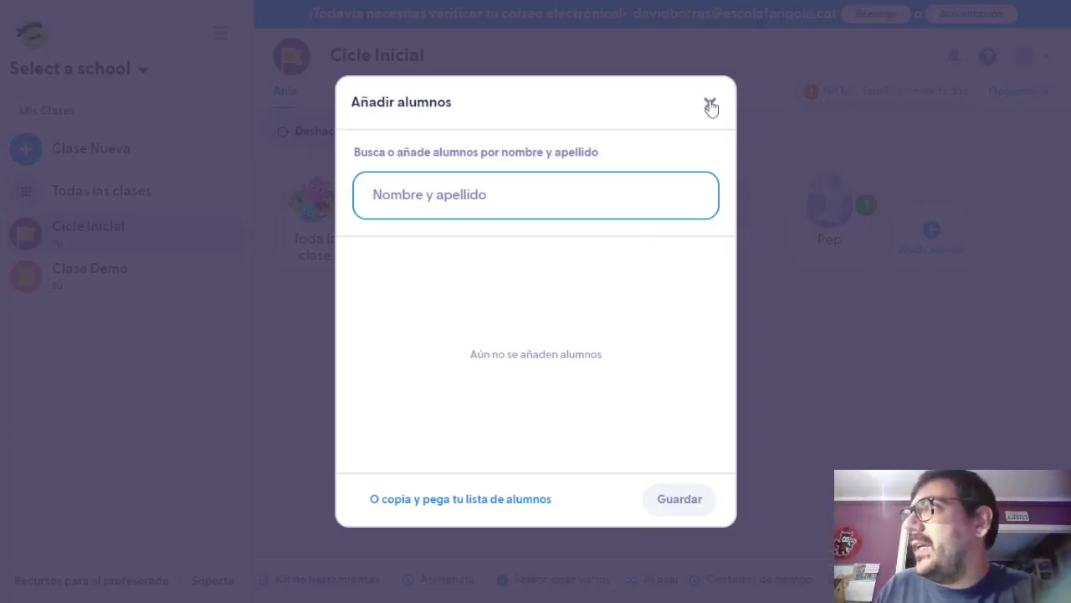
pyautogui.click(710, 103)
pyautogui.click(945, 243)
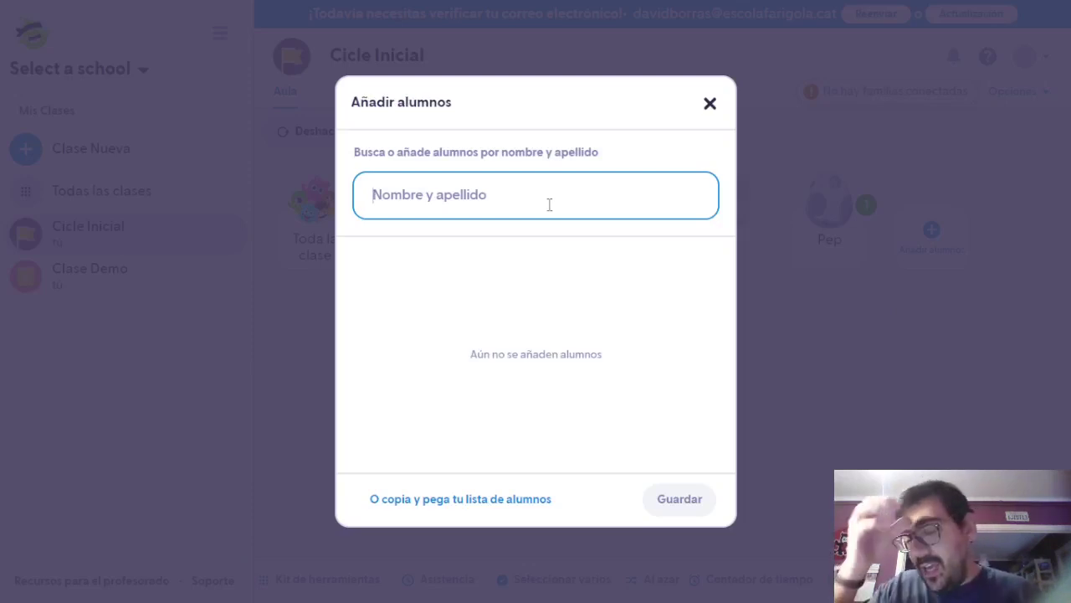
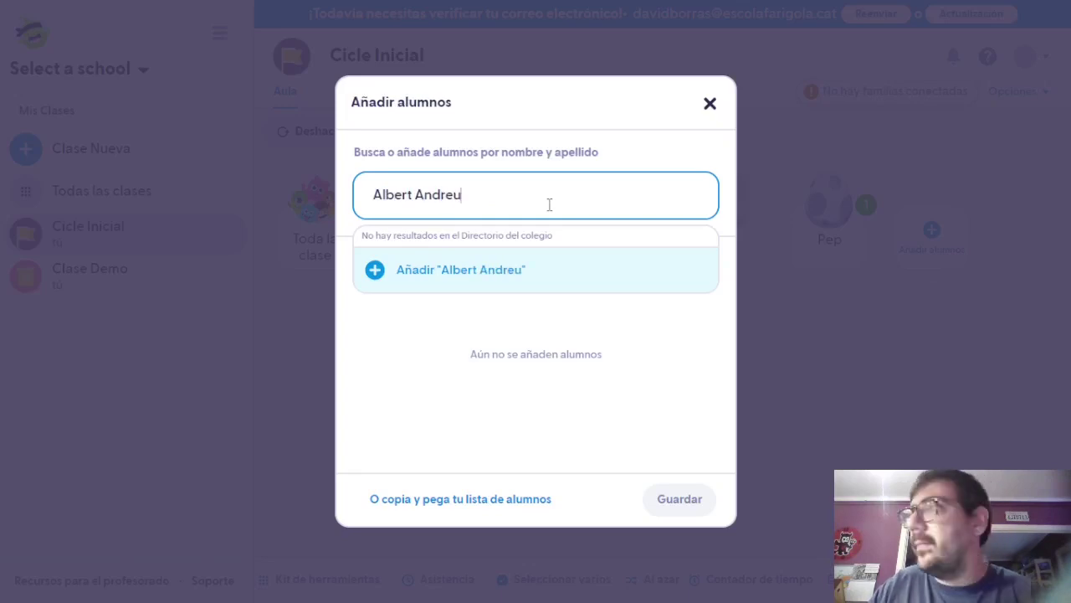
pyautogui.press('Return')
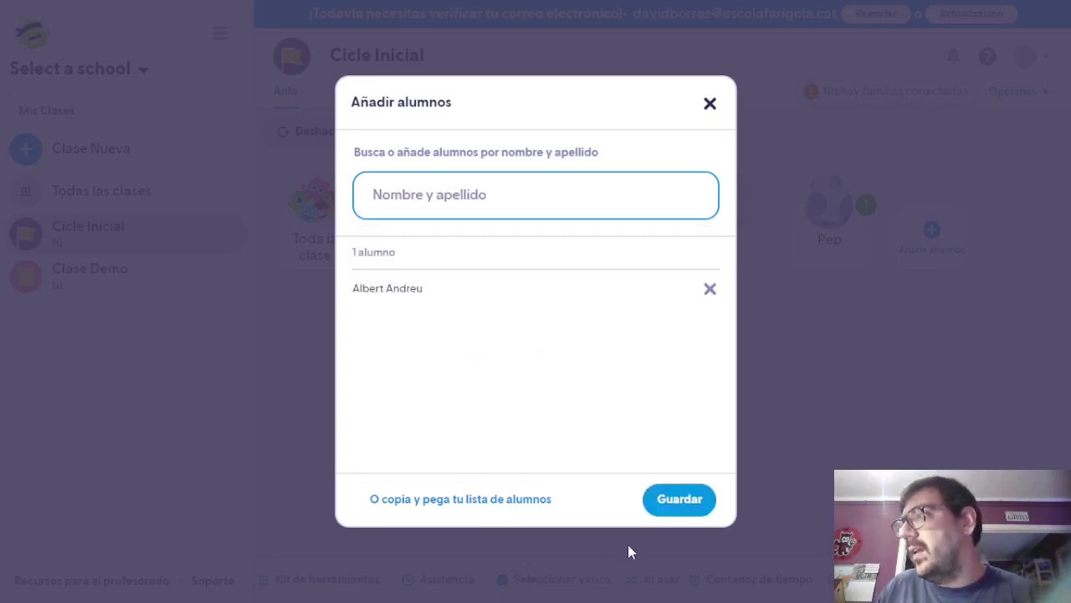
pyautogui.click(668, 508)
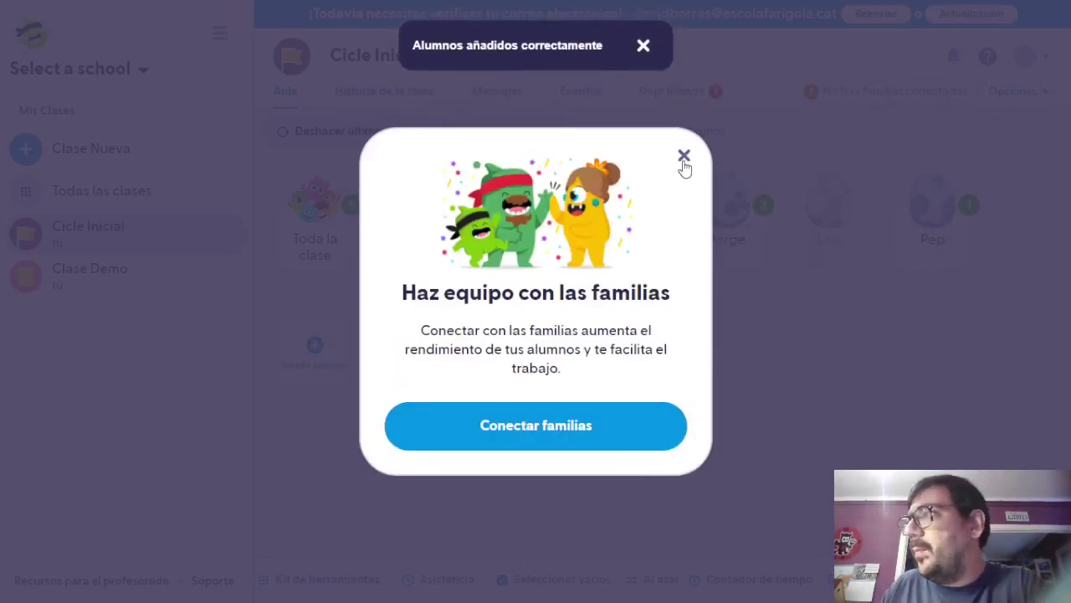
pyautogui.click(683, 157)
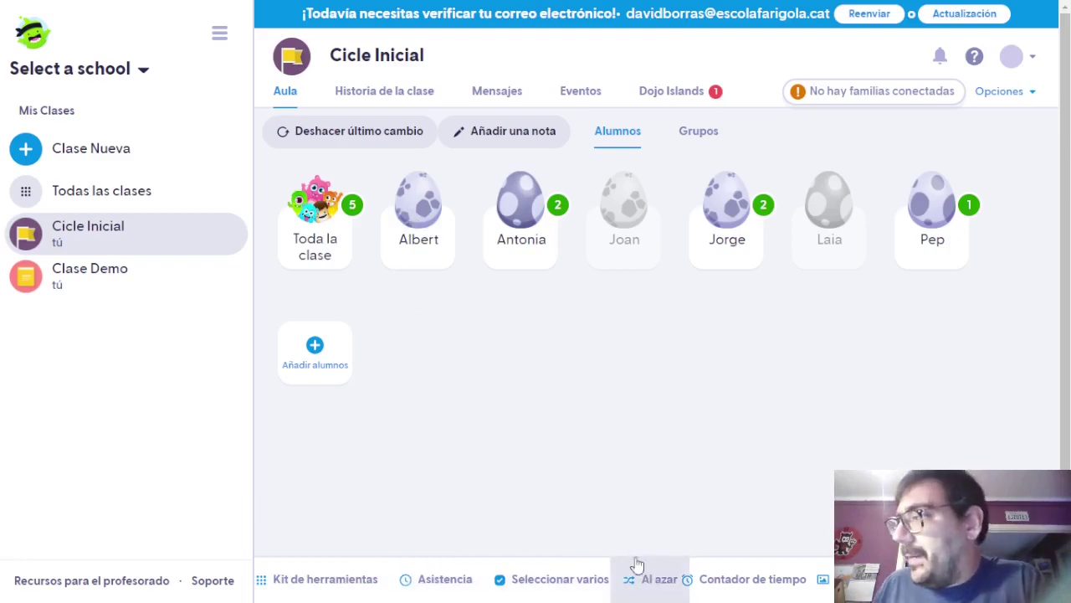
# Start and close a five-minute countdown, then switch to the Portfolios page.
pyautogui.click(787, 596)
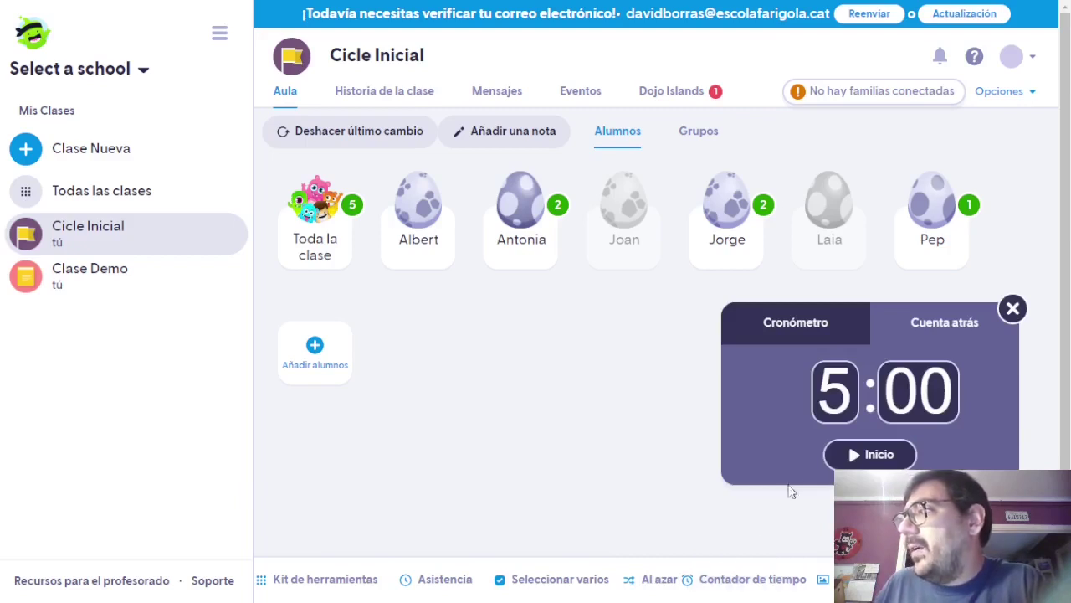
pyautogui.click(830, 457)
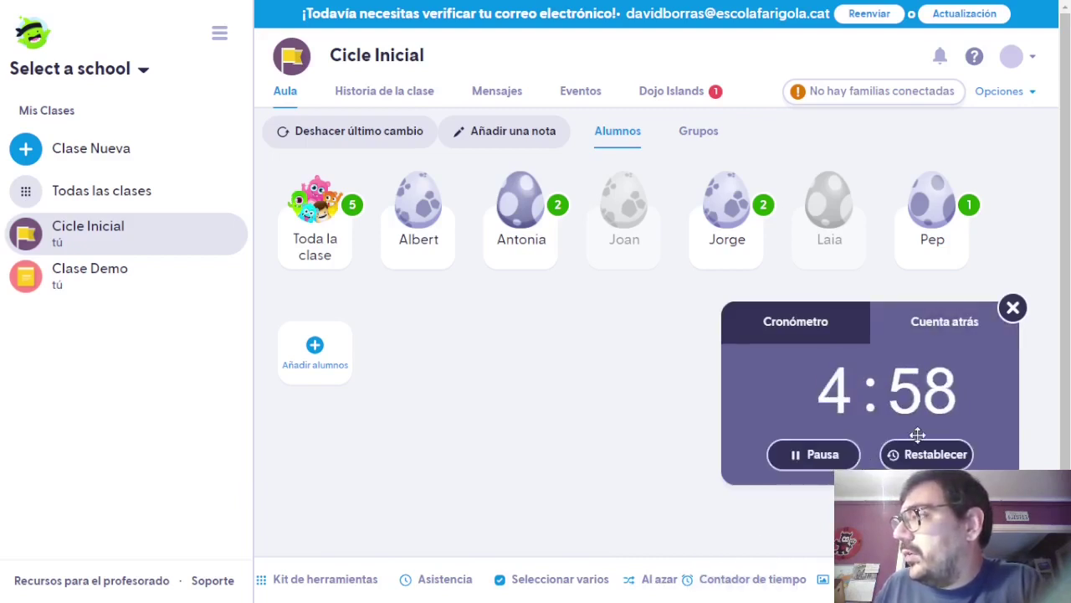
pyautogui.click(1013, 307)
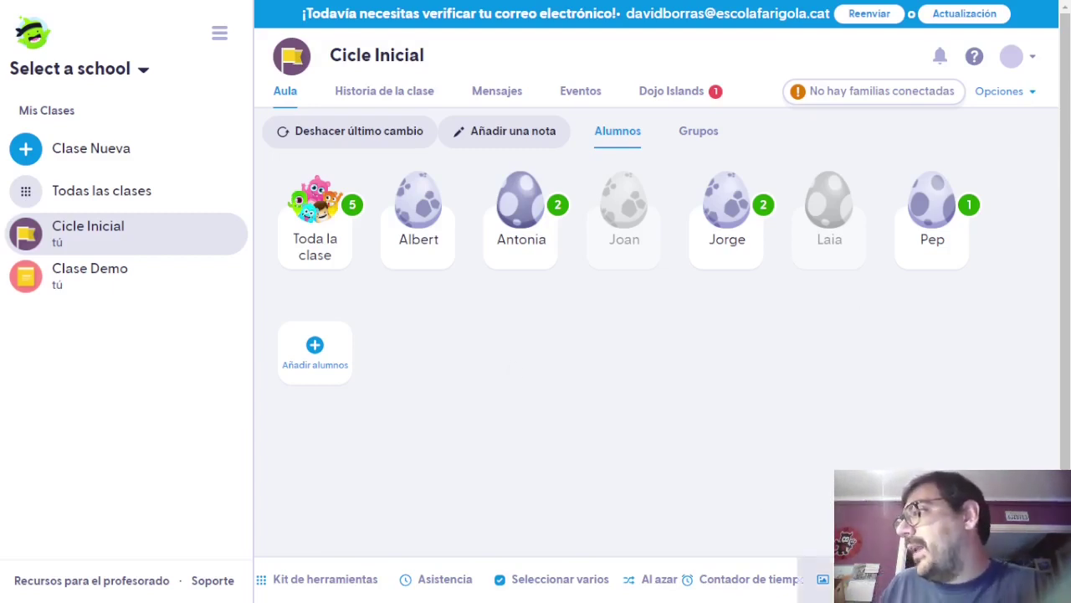
pyautogui.click(817, 580)
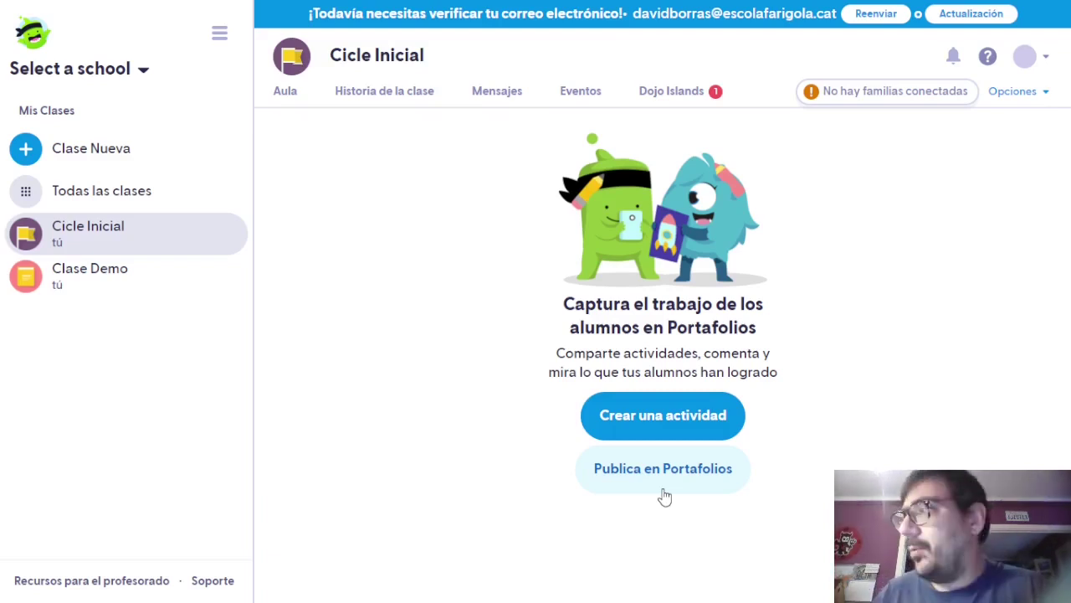
# Preview and close the activity form, view the class story postponing scheduled posts, then return to Aula.
pyautogui.click(675, 420)
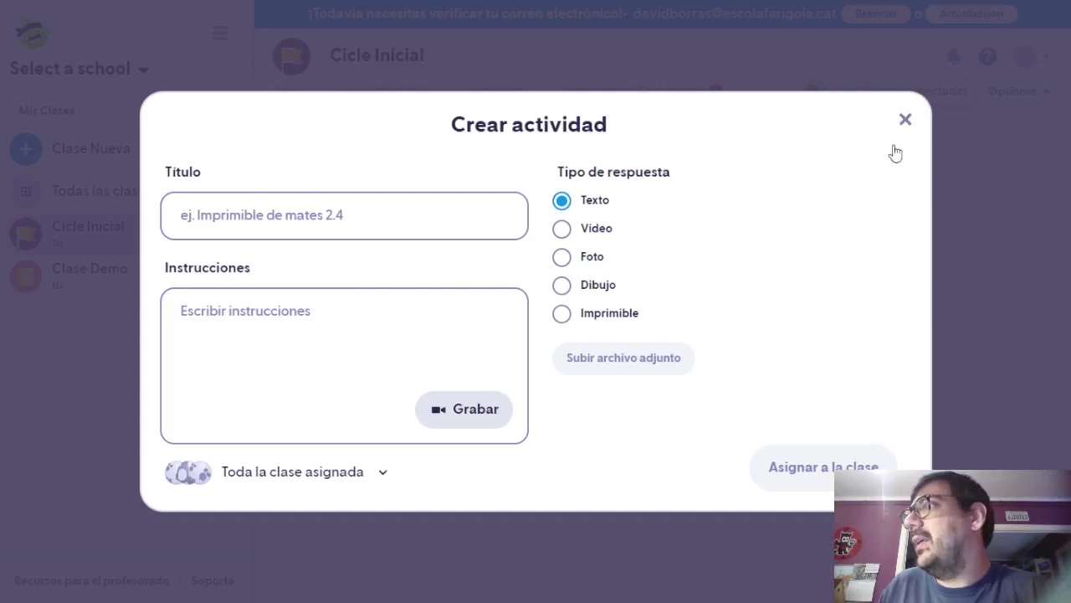
pyautogui.click(904, 121)
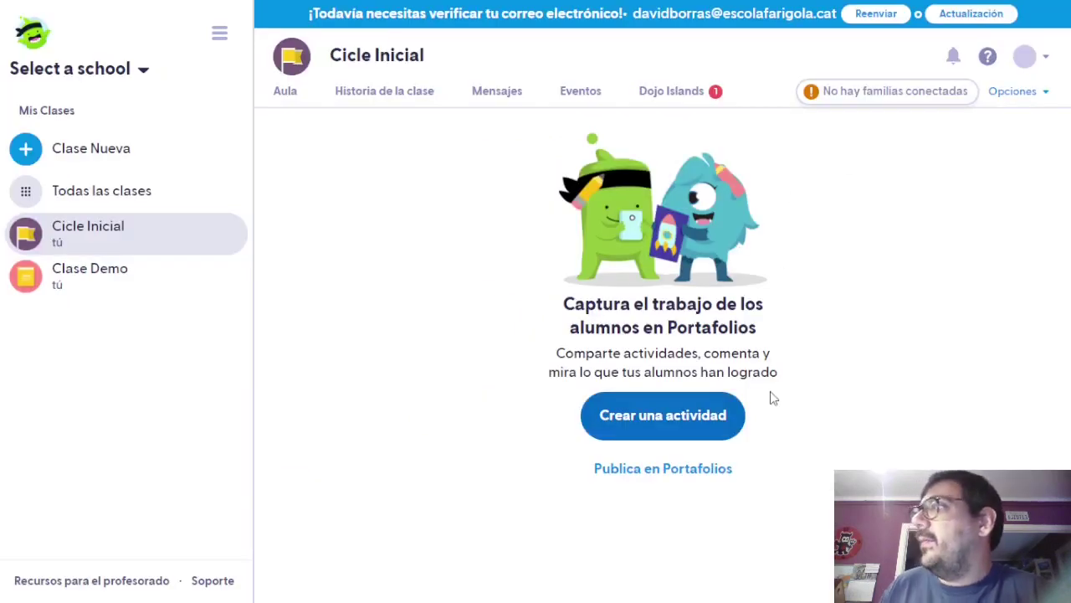
pyautogui.click(403, 88)
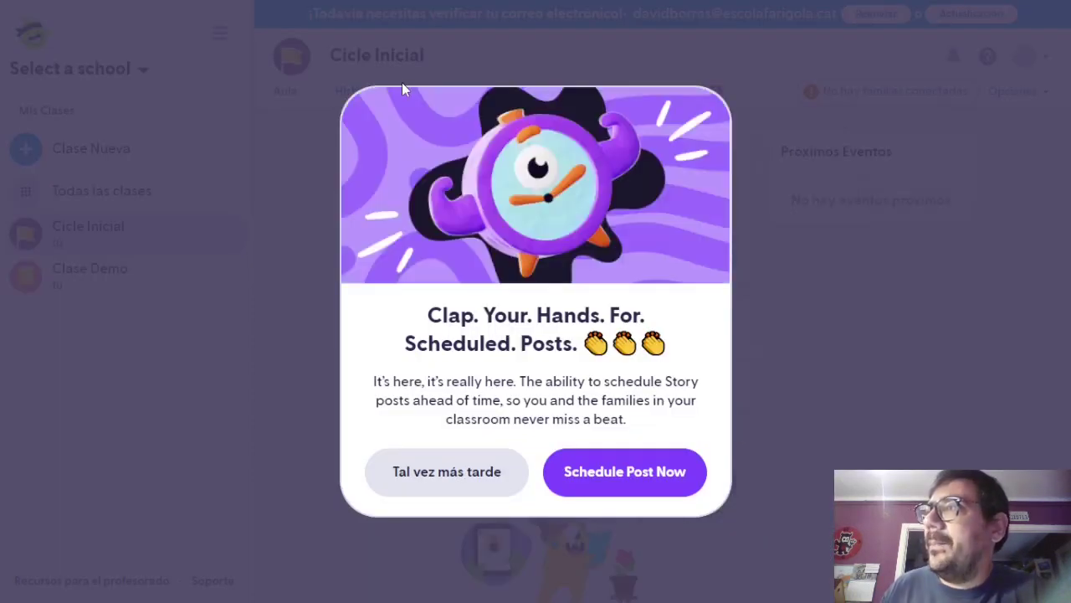
pyautogui.click(466, 482)
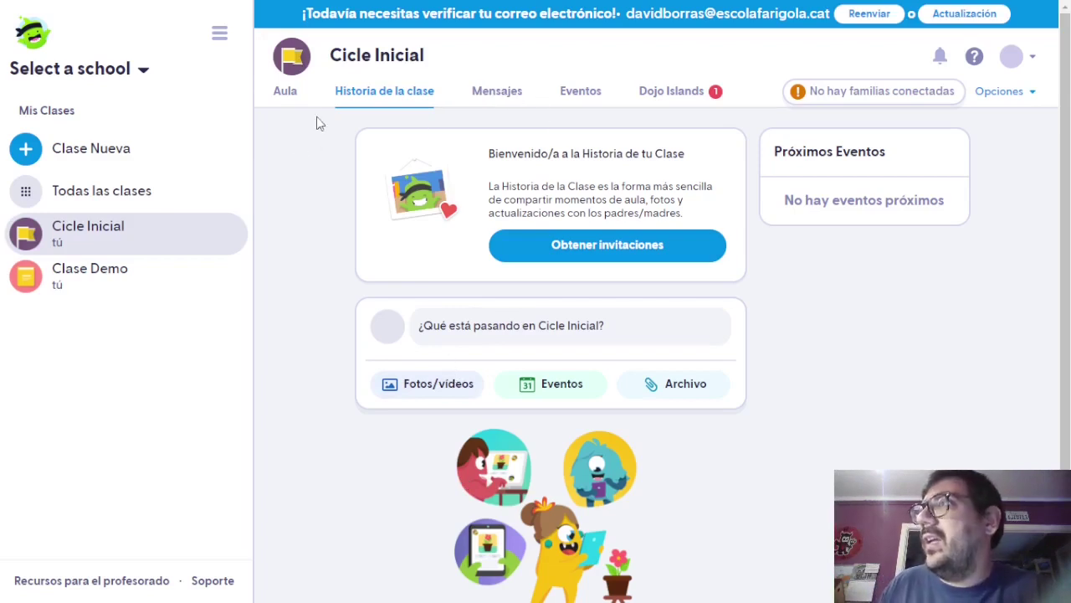
pyautogui.click(286, 97)
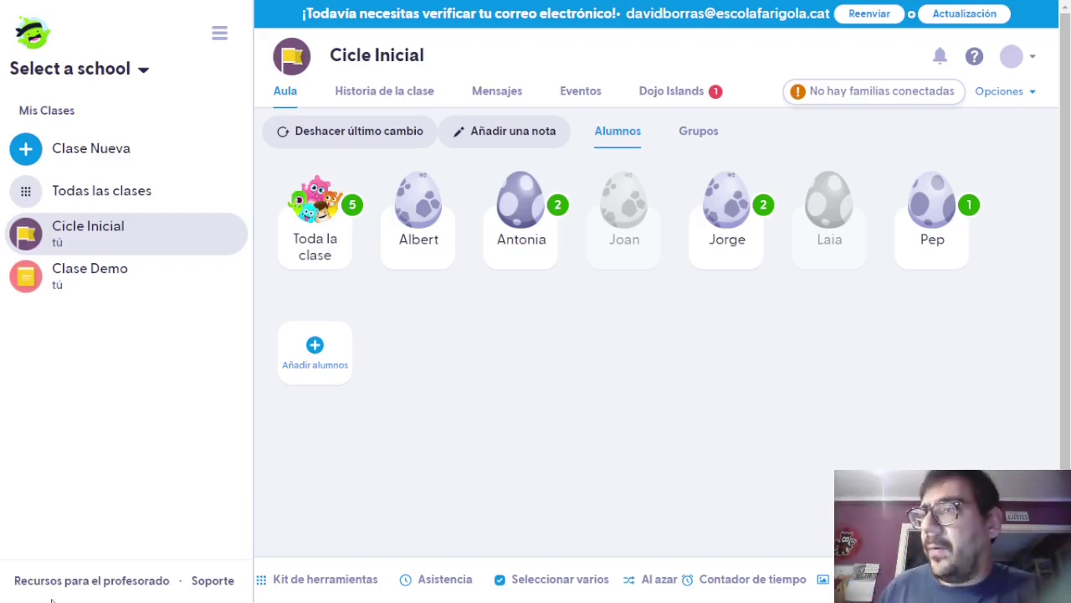
# Run a 0:30 Temporizador countdown, then pick a random student with Al azar.
pyautogui.click(298, 578)
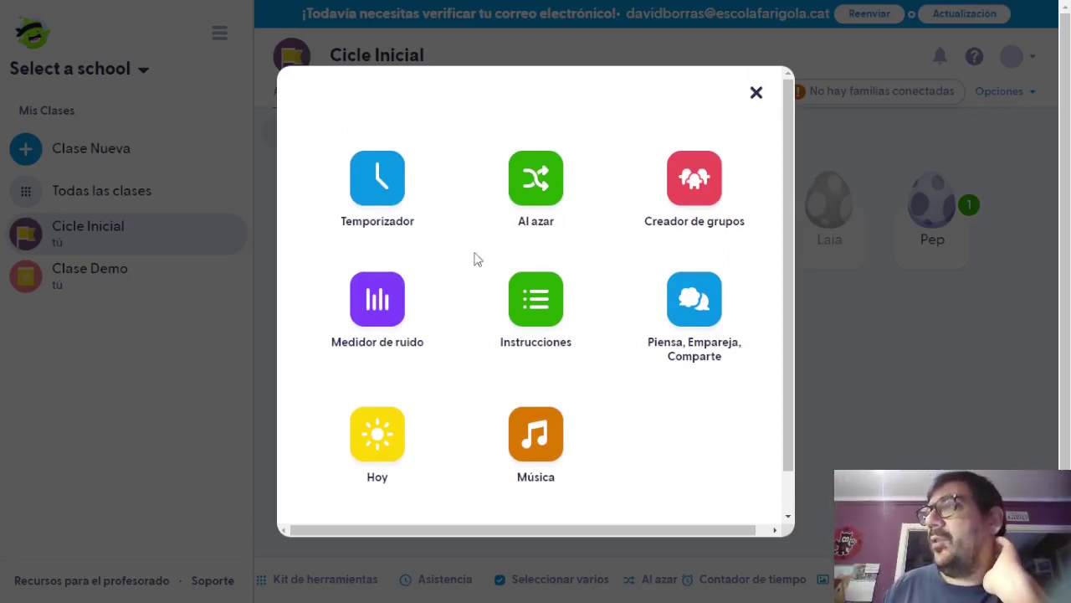
pyautogui.click(372, 178)
pyautogui.click(462, 269)
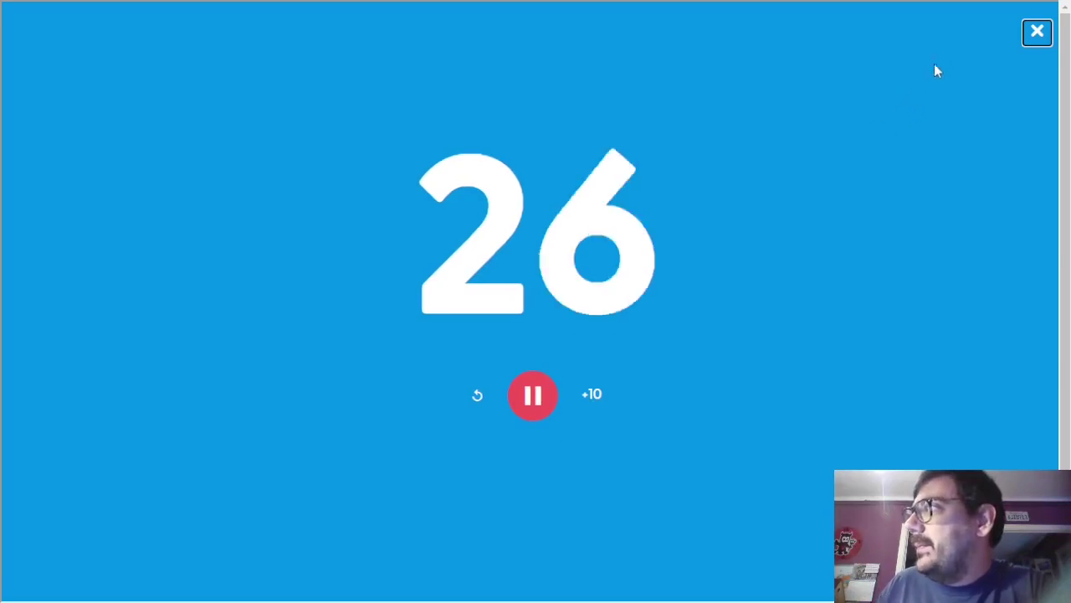
pyautogui.click(1036, 34)
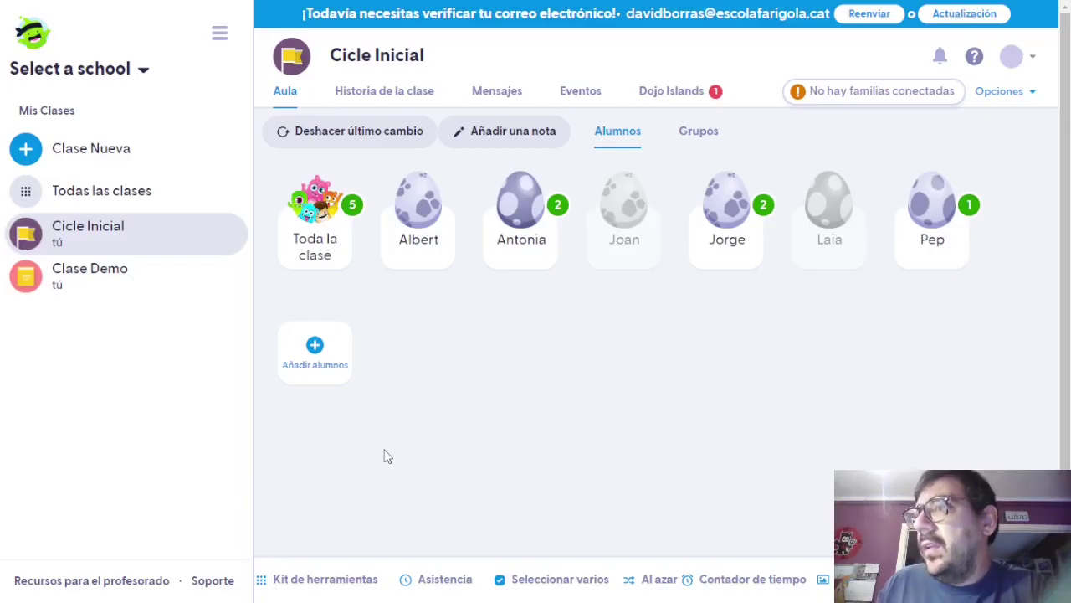
pyautogui.click(334, 579)
pyautogui.click(528, 194)
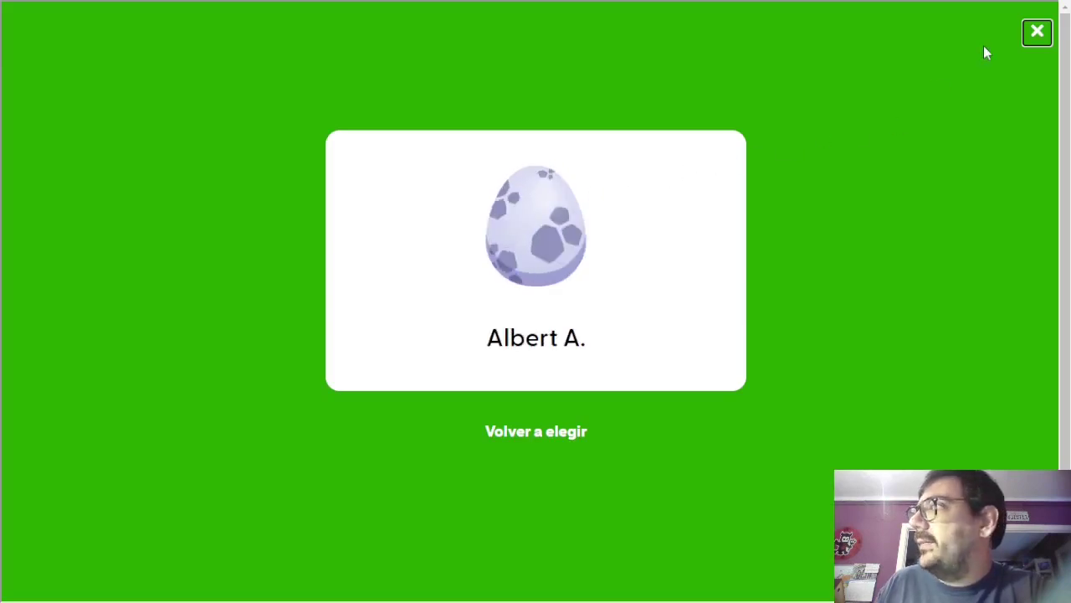
pyautogui.click(1037, 32)
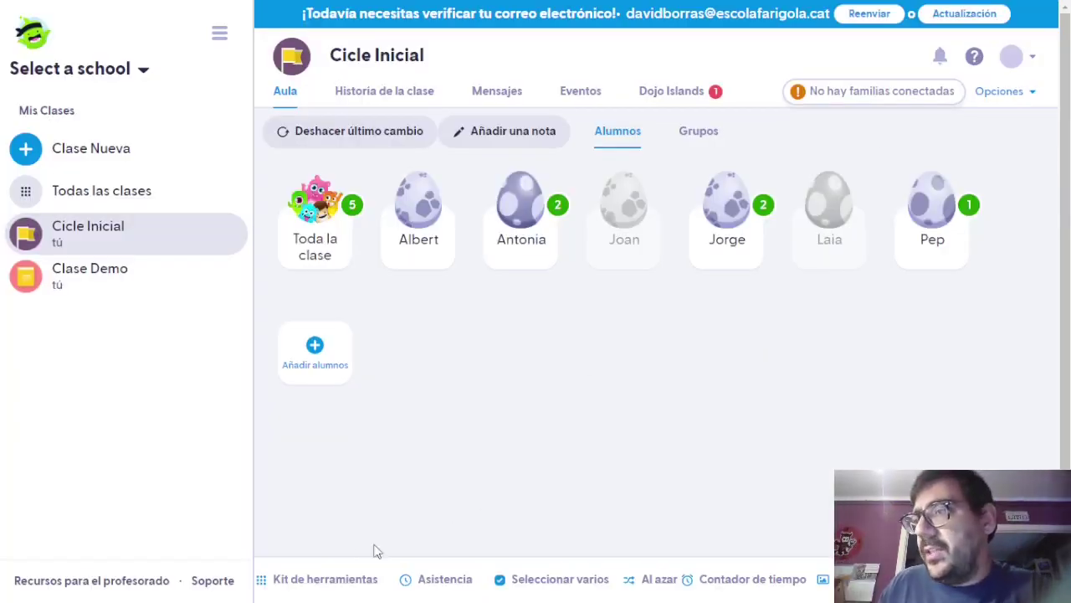
# Split the class into groups of two with Creador de grupos.
pyautogui.click(340, 587)
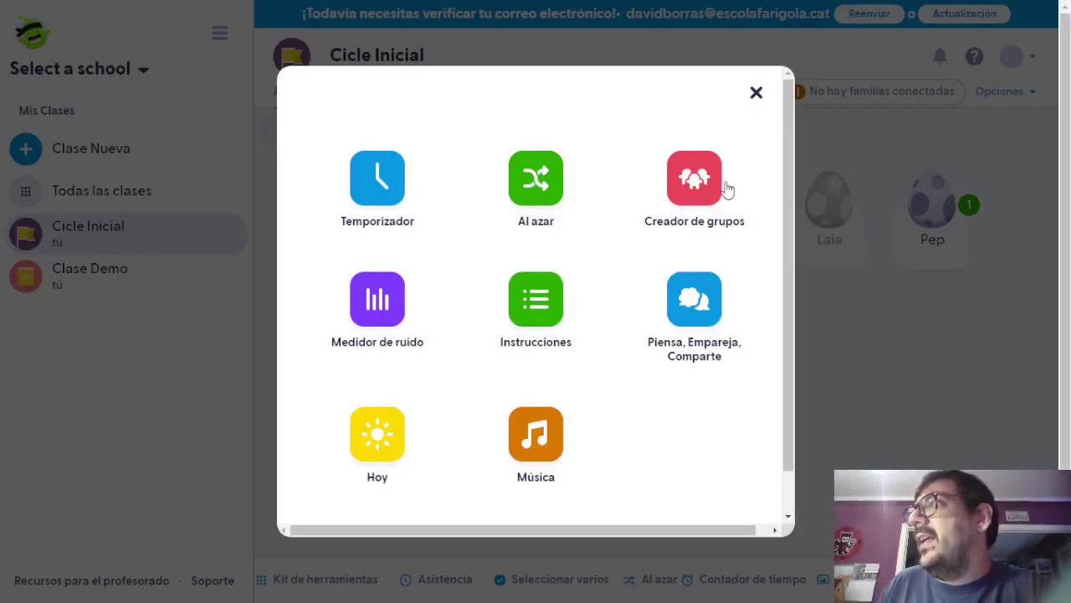
pyautogui.click(697, 180)
pyautogui.click(373, 308)
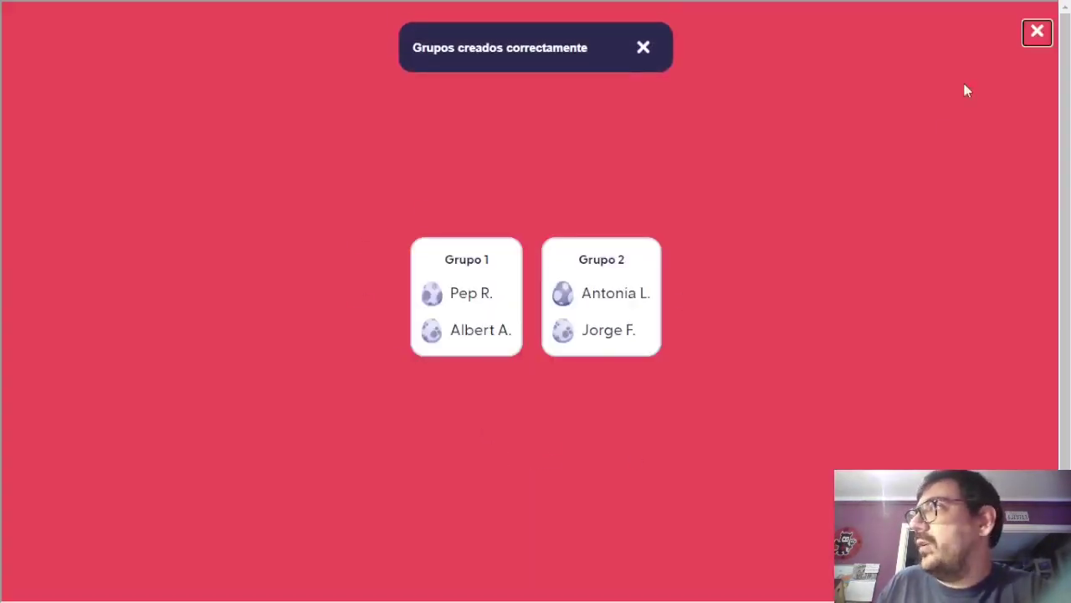
pyautogui.click(1037, 32)
# Try the Medidor de ruido noise meter, leaving the Kit de herramientas open.
pyautogui.click(329, 576)
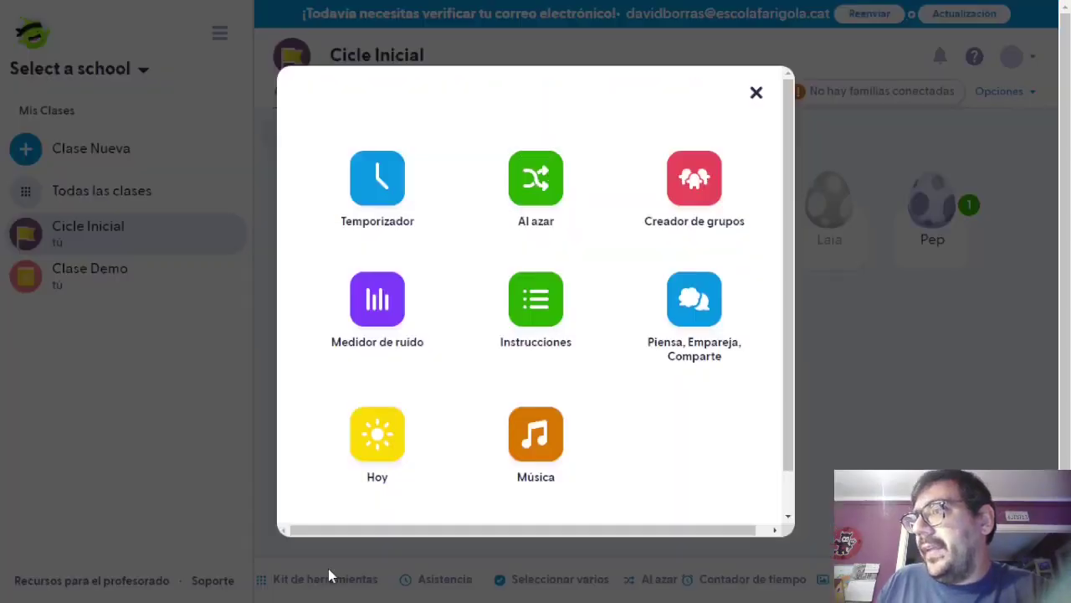
pyautogui.click(385, 314)
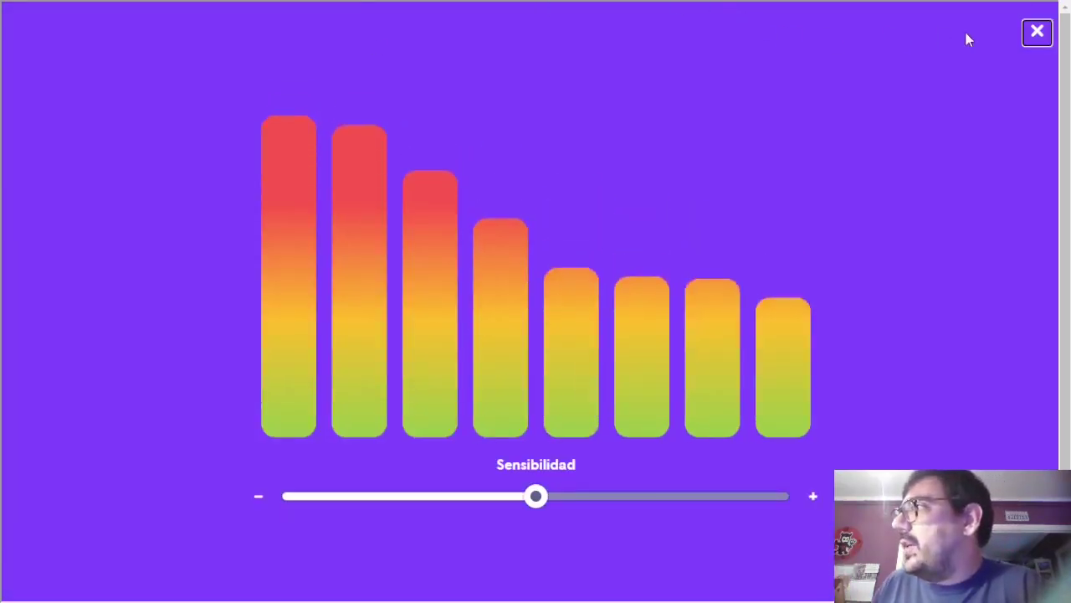
pyautogui.click(1034, 35)
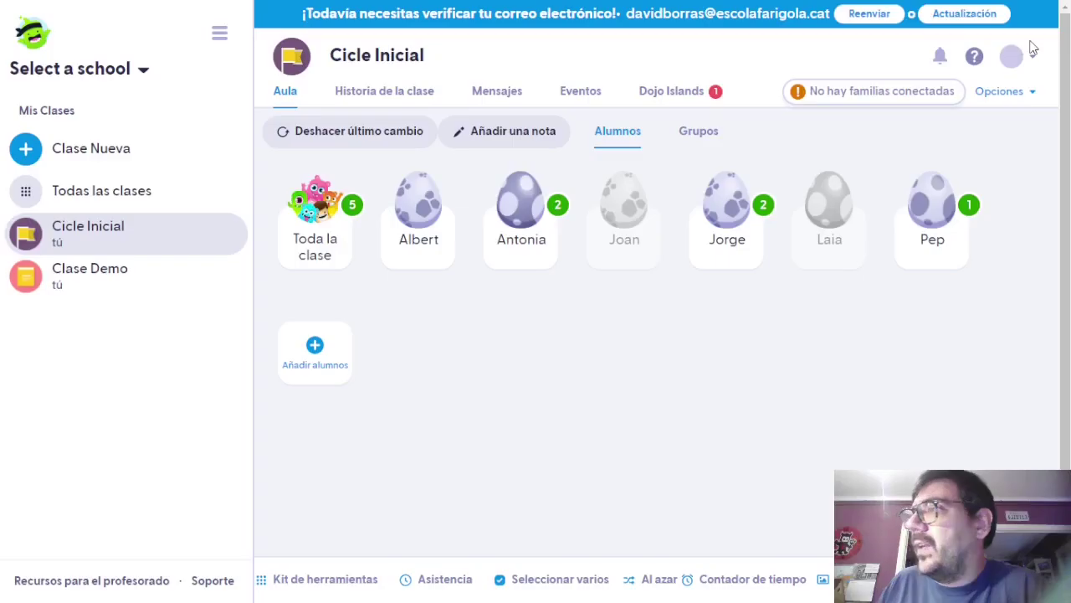
pyautogui.click(343, 573)
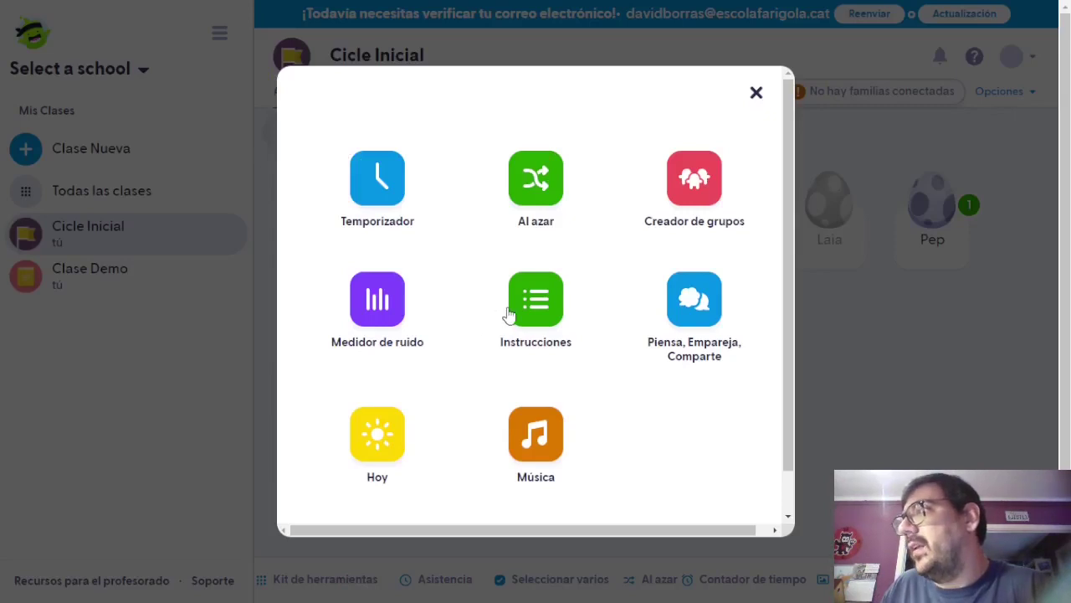
# Preview Instrucciones and scroll through the Piensa, Empareja, Comparte prompts before returning to the toolkit.
pyautogui.click(509, 311)
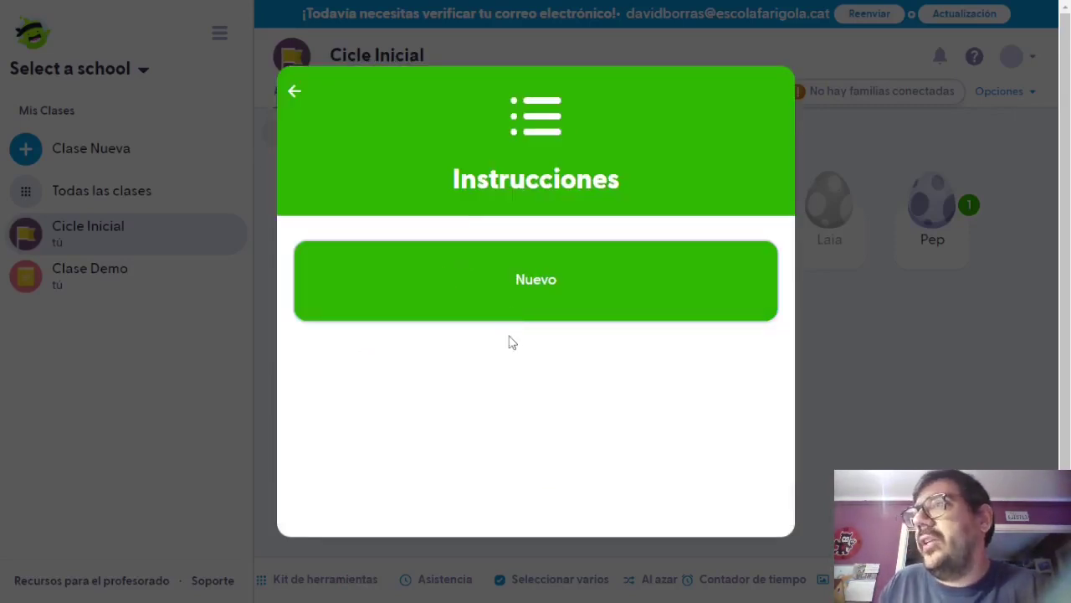
pyautogui.click(287, 92)
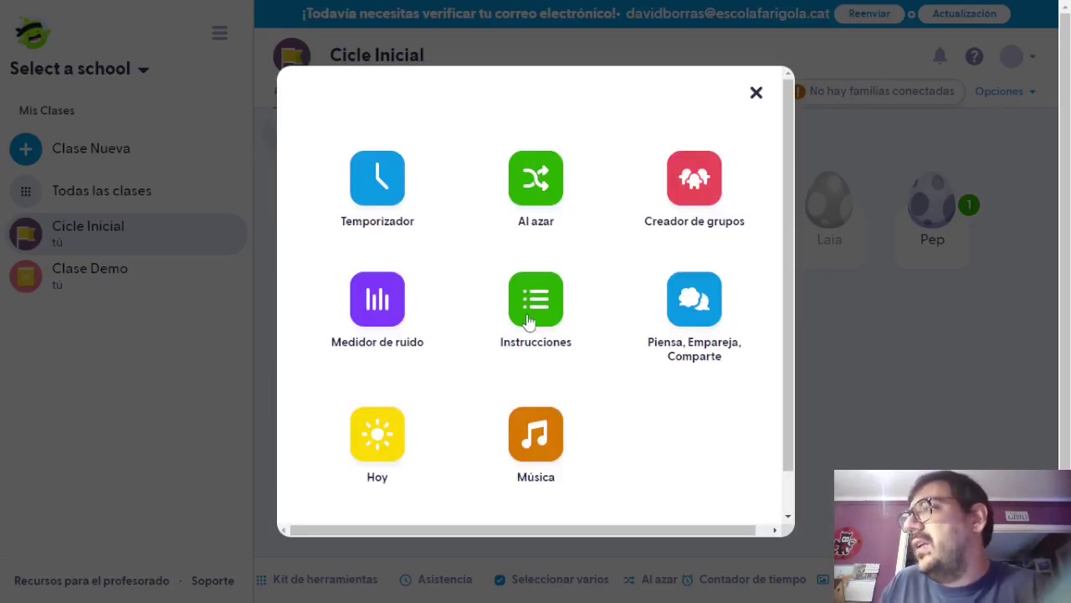
pyautogui.click(529, 317)
pyautogui.click(288, 92)
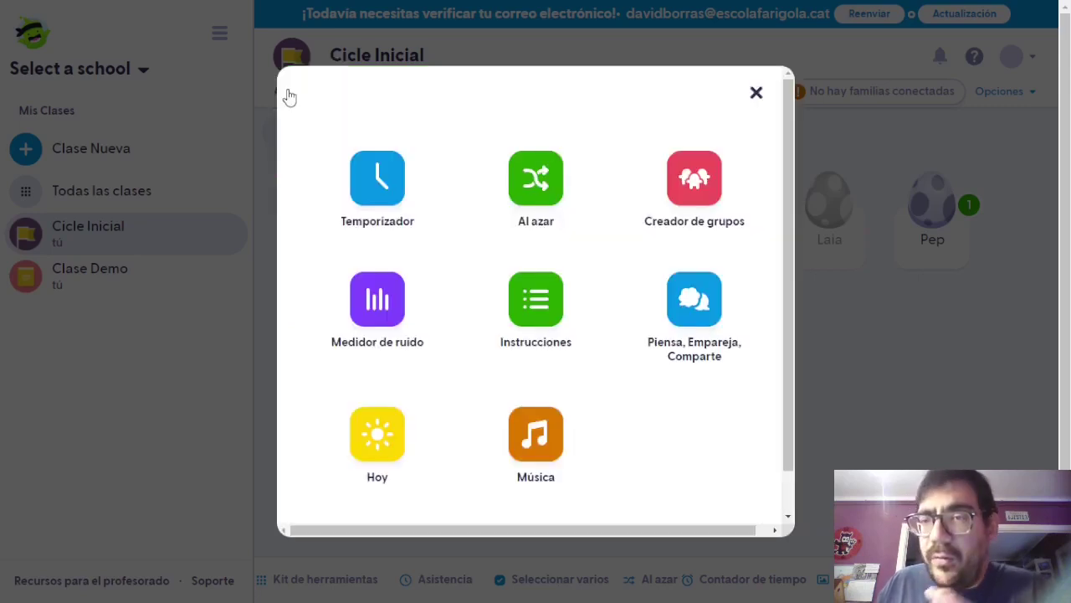
pyautogui.click(702, 310)
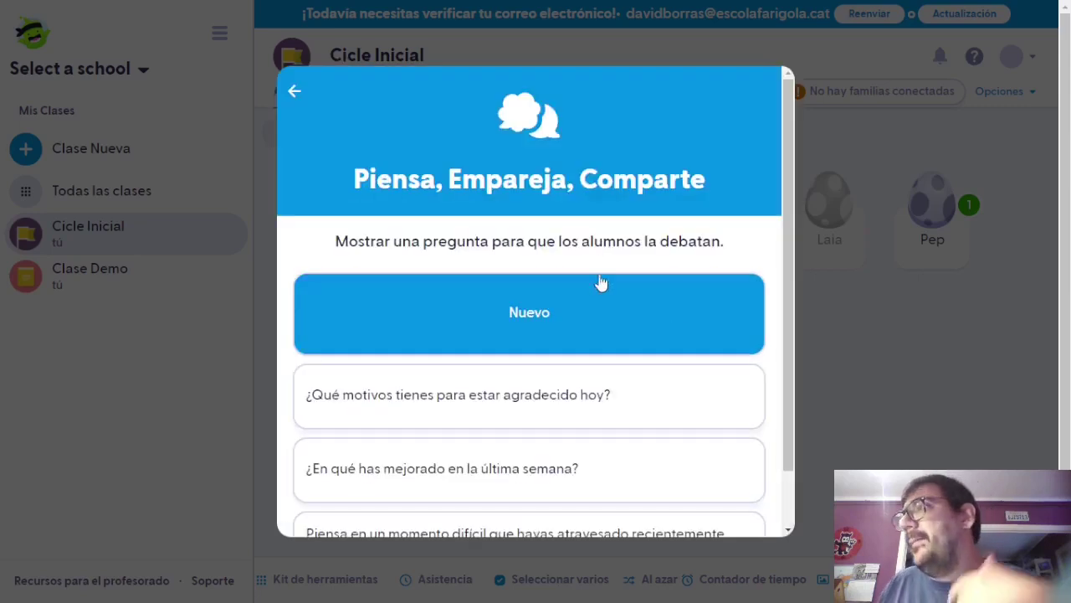
pyautogui.scroll(-1, 557, 270)
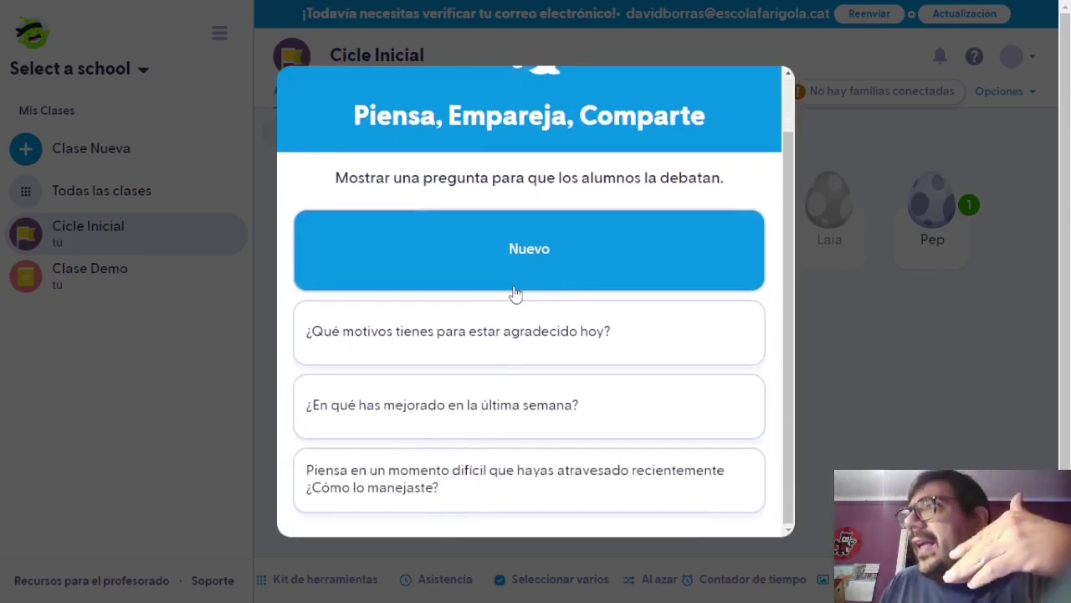
pyautogui.scroll(1, 517, 296)
pyautogui.click(295, 92)
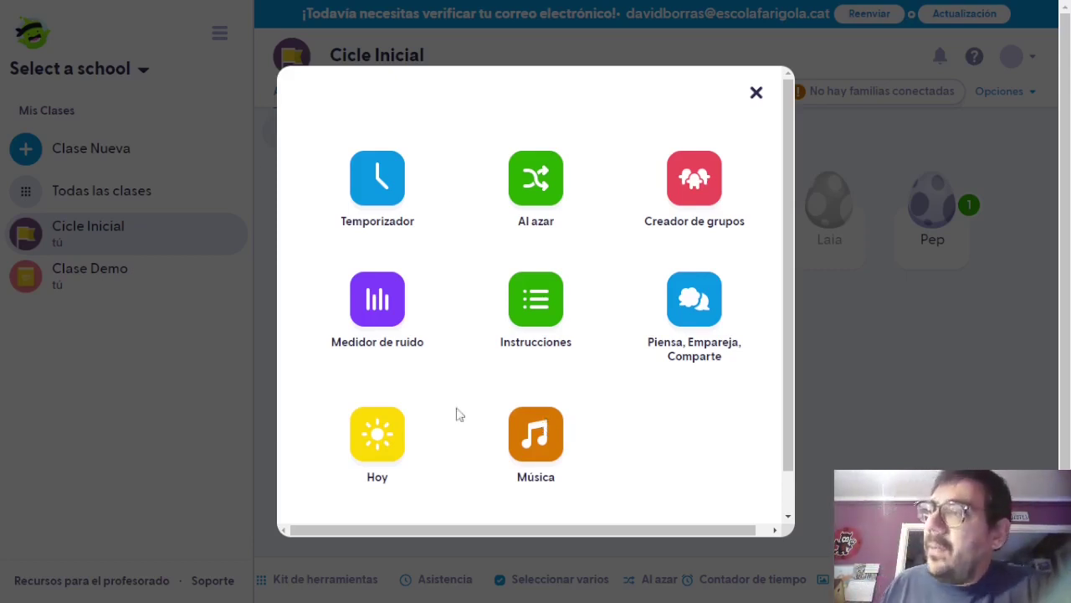
# Play the Concentración music channel, then pause it and close the music player.
pyautogui.click(536, 442)
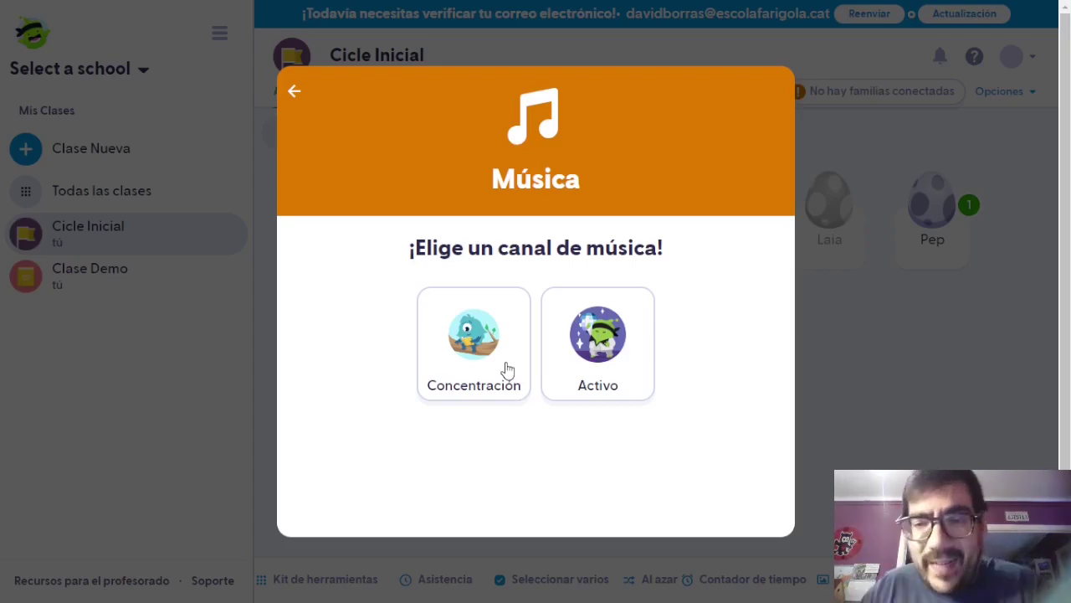
pyautogui.click(474, 343)
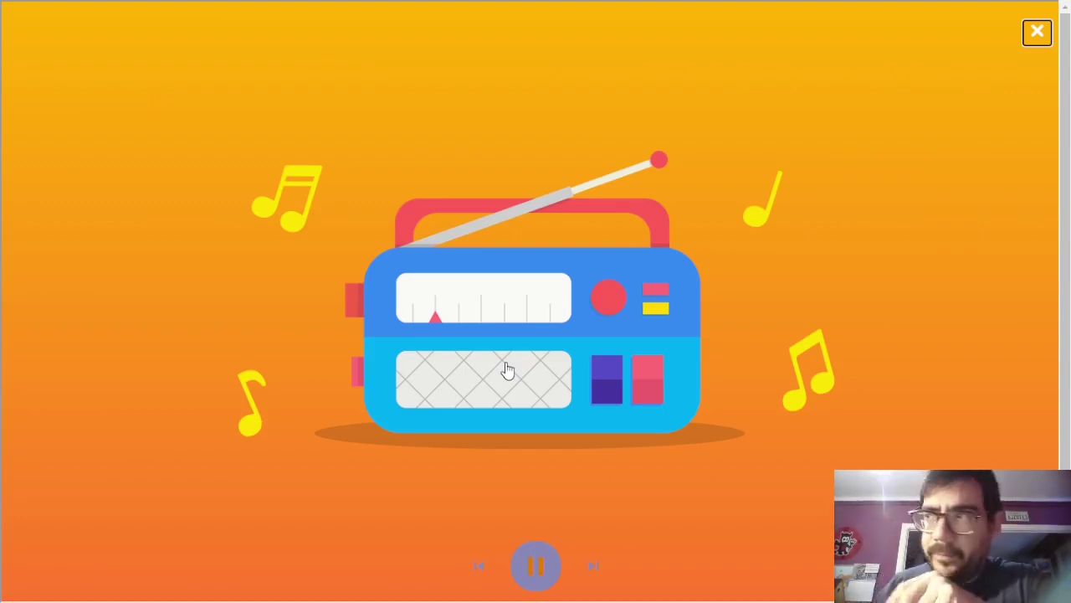
pyautogui.click(527, 582)
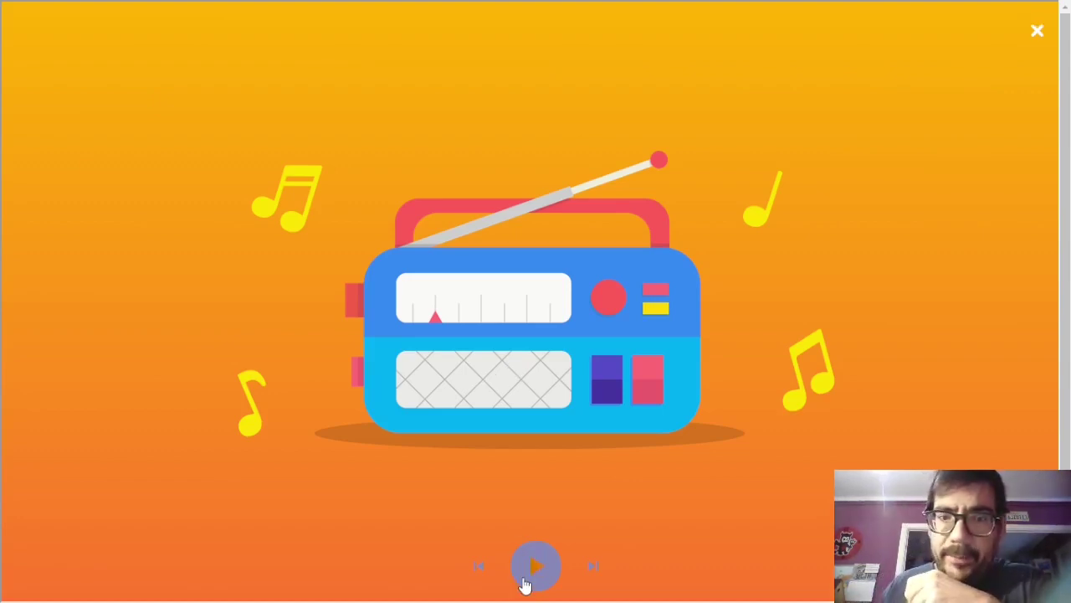
pyautogui.click(1035, 29)
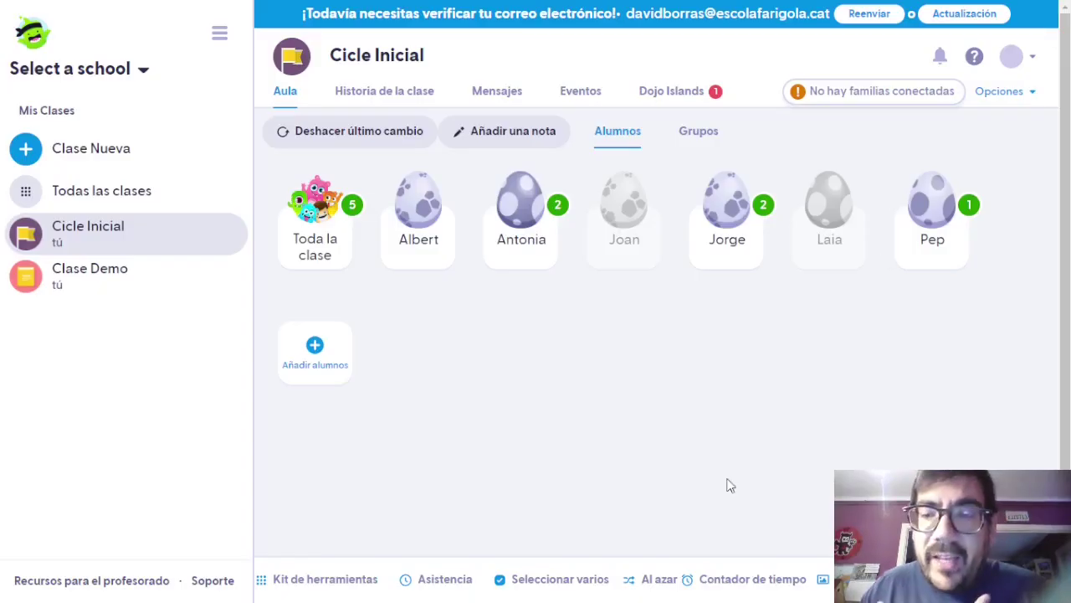
# Play the Activo music channel from the toolkit, then close the music player.
pyautogui.click(349, 584)
pyautogui.click(521, 439)
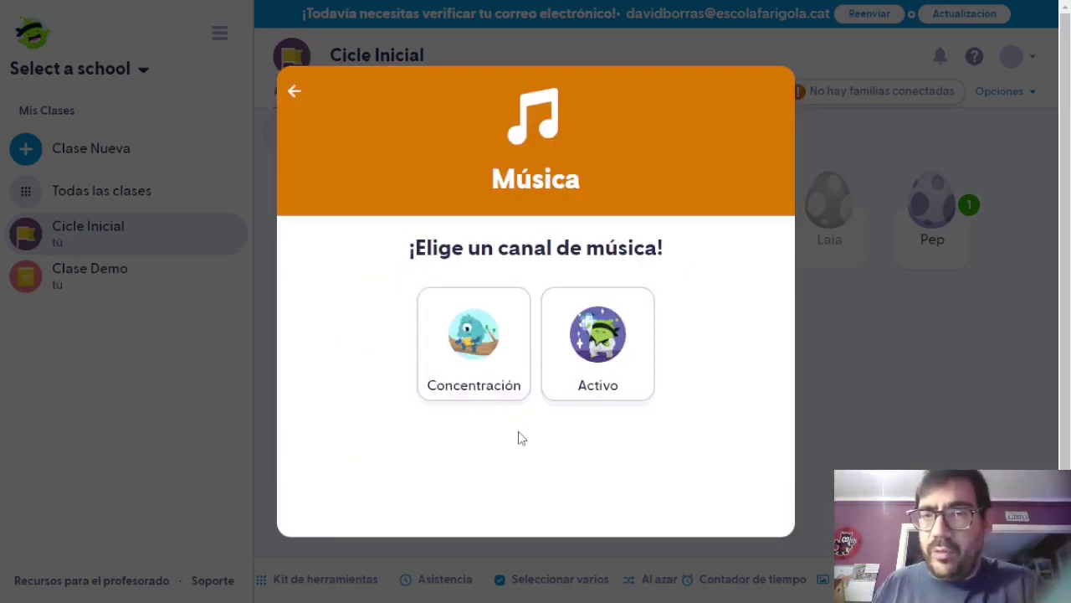
pyautogui.click(552, 361)
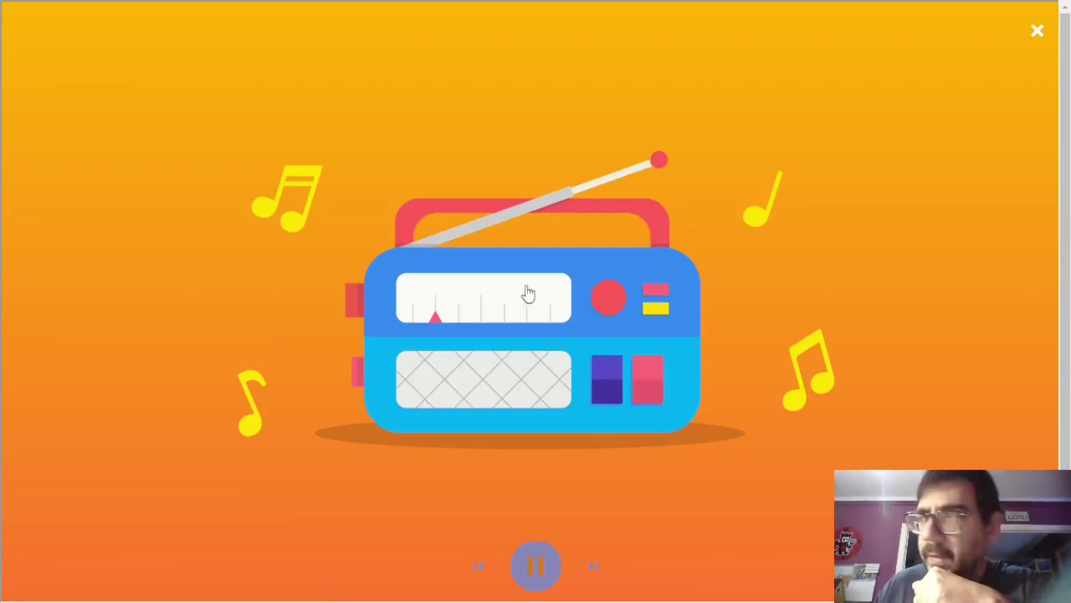
pyautogui.click(1037, 31)
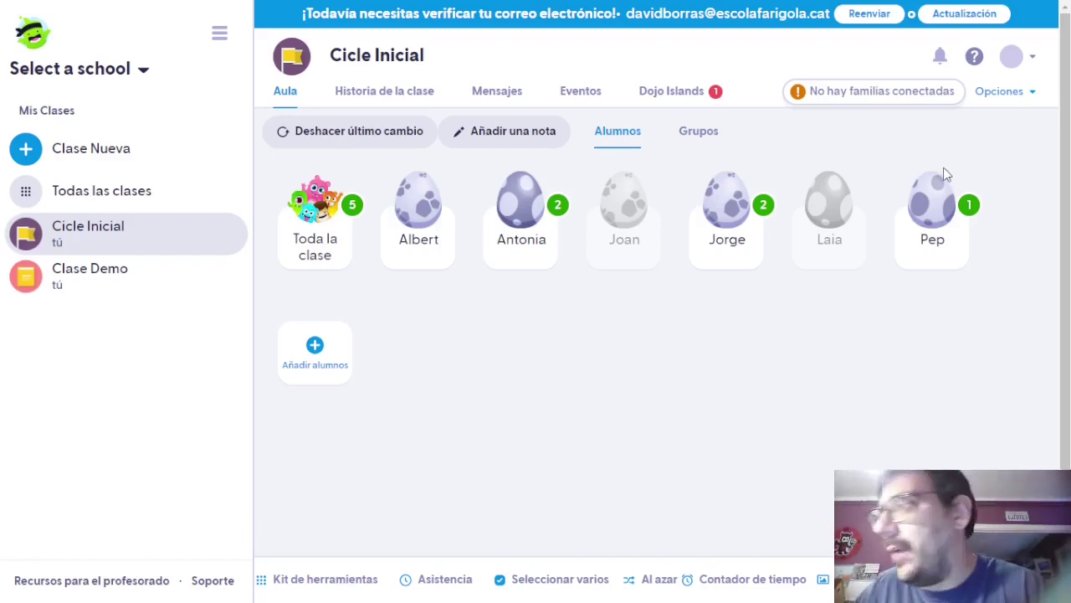
pyautogui.click(421, 206)
pyautogui.click(302, 229)
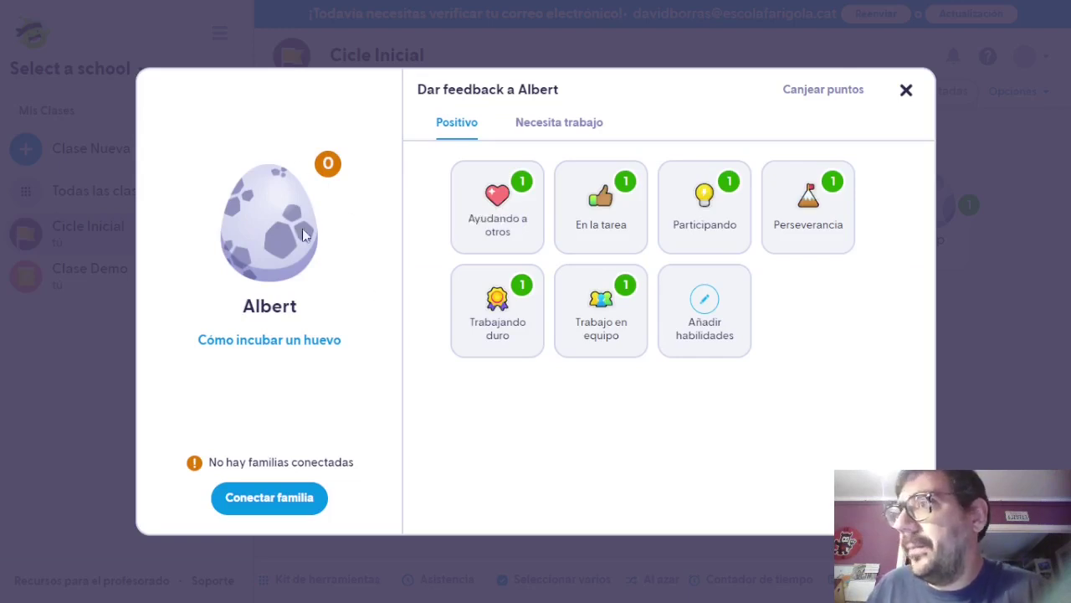
pyautogui.click(552, 123)
pyautogui.click(487, 126)
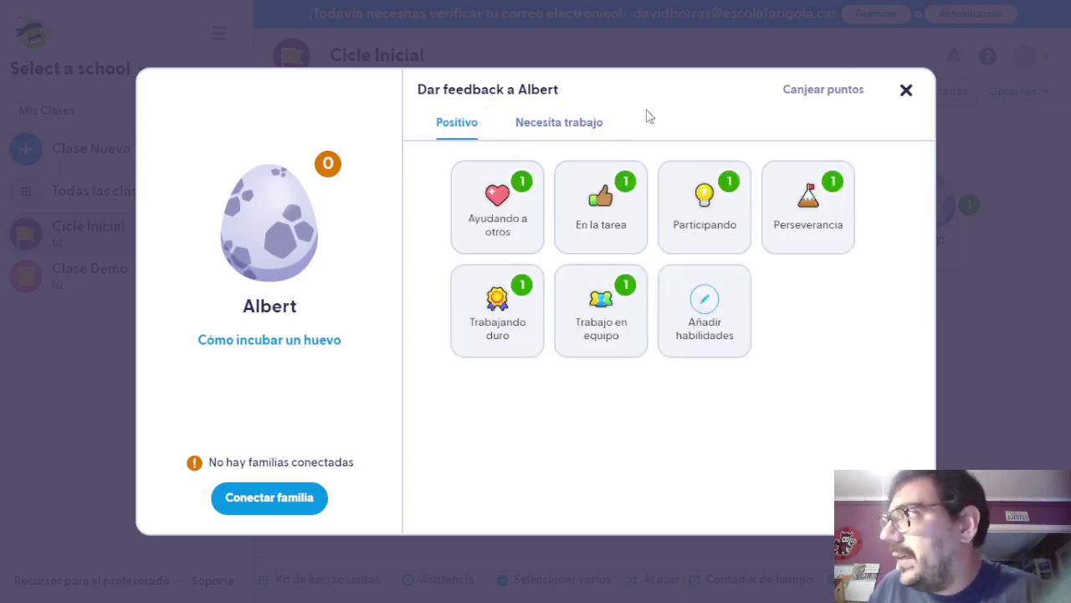
pyautogui.click(908, 90)
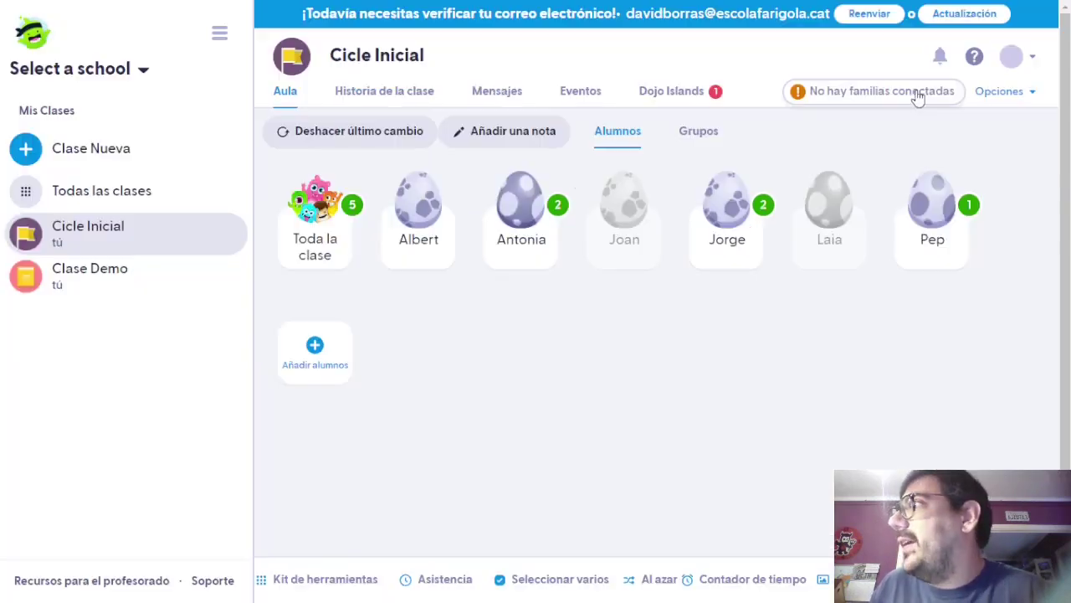
# Open the first student's details in the class editor and start hatching the egg avatar.
pyautogui.click(1015, 94)
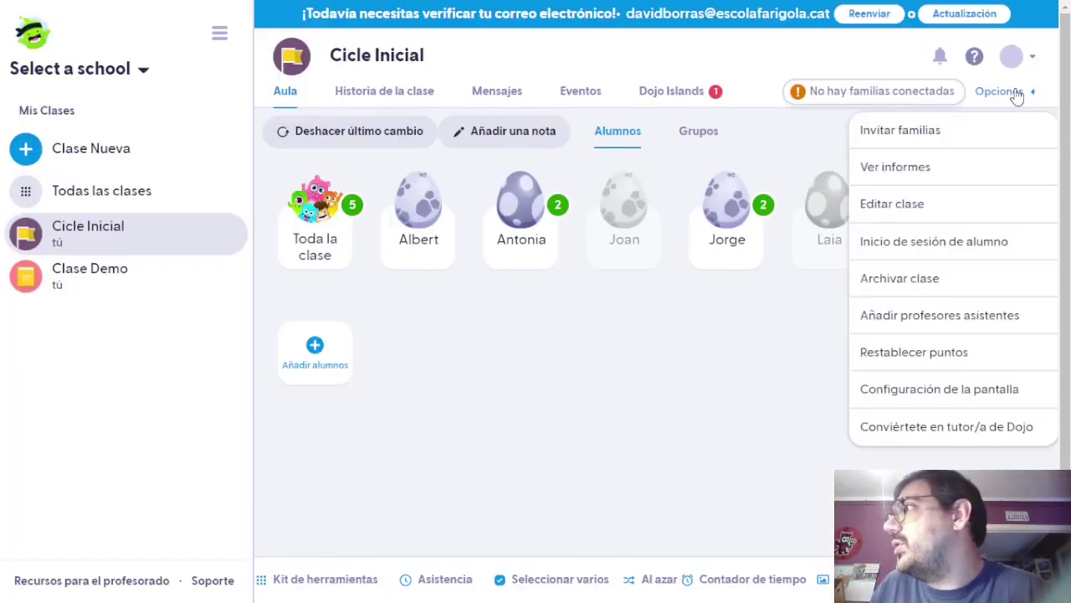
pyautogui.click(925, 207)
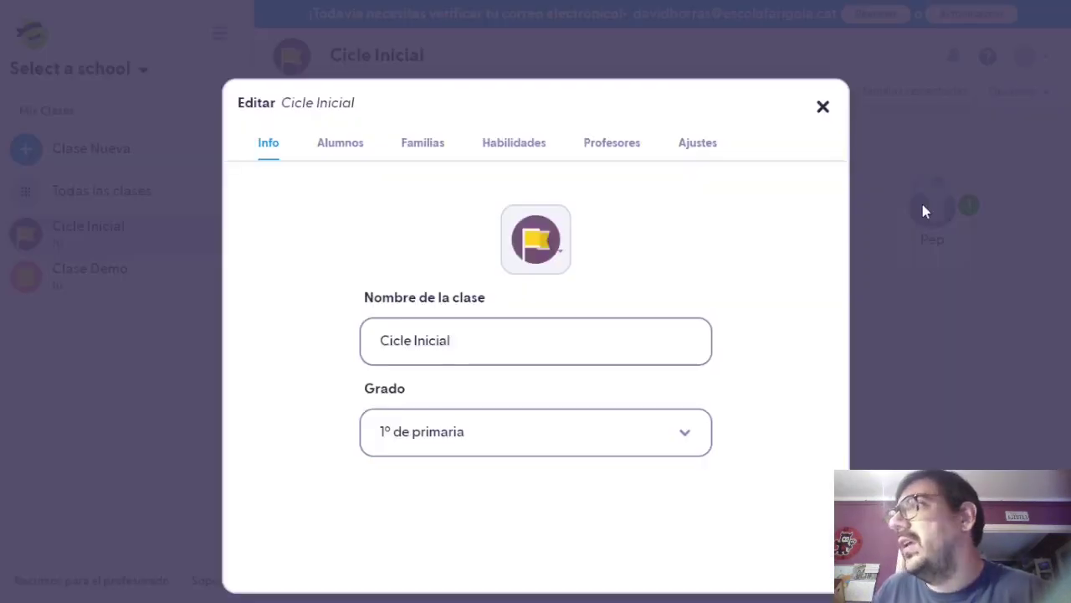
pyautogui.click(339, 148)
pyautogui.click(348, 384)
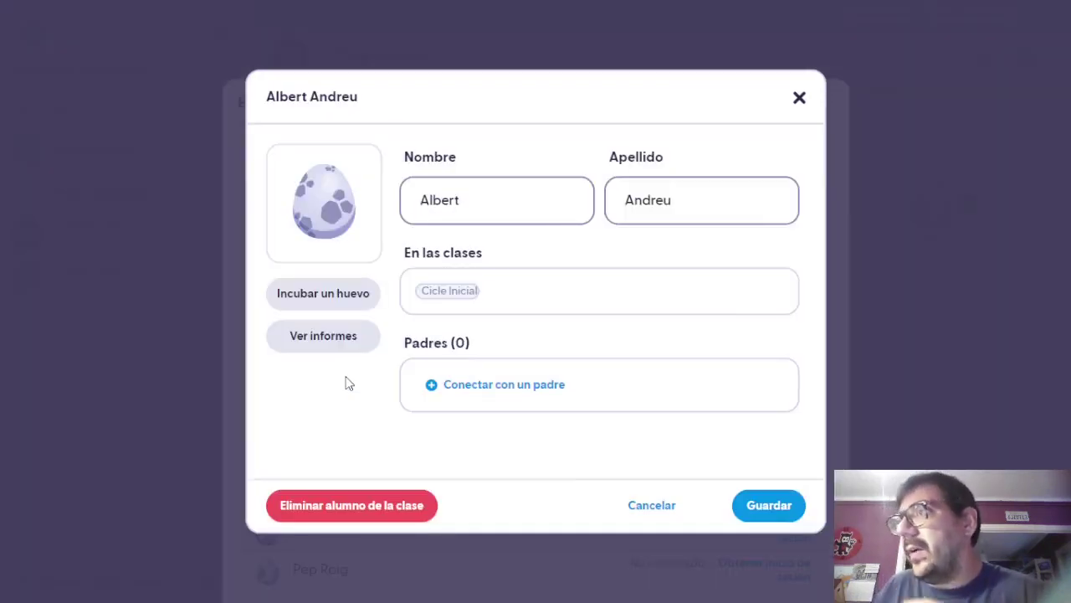
pyautogui.click(305, 294)
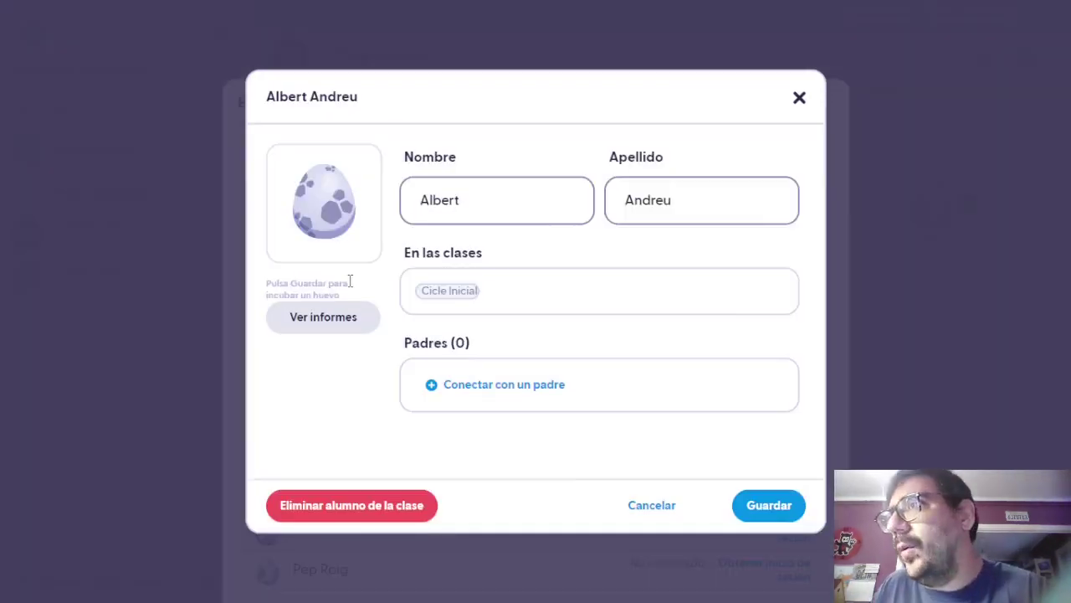
# Preview the blue, green, pink, orange and red monsters, then pick the yellow one.
pyautogui.click(321, 218)
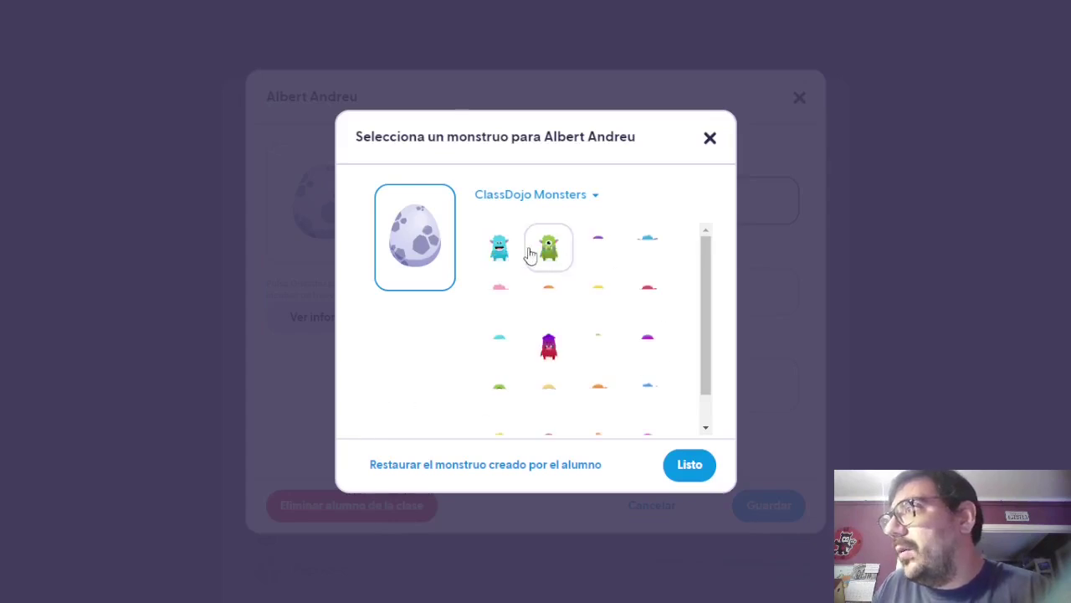
pyautogui.click(502, 247)
pyautogui.click(546, 252)
pyautogui.click(506, 301)
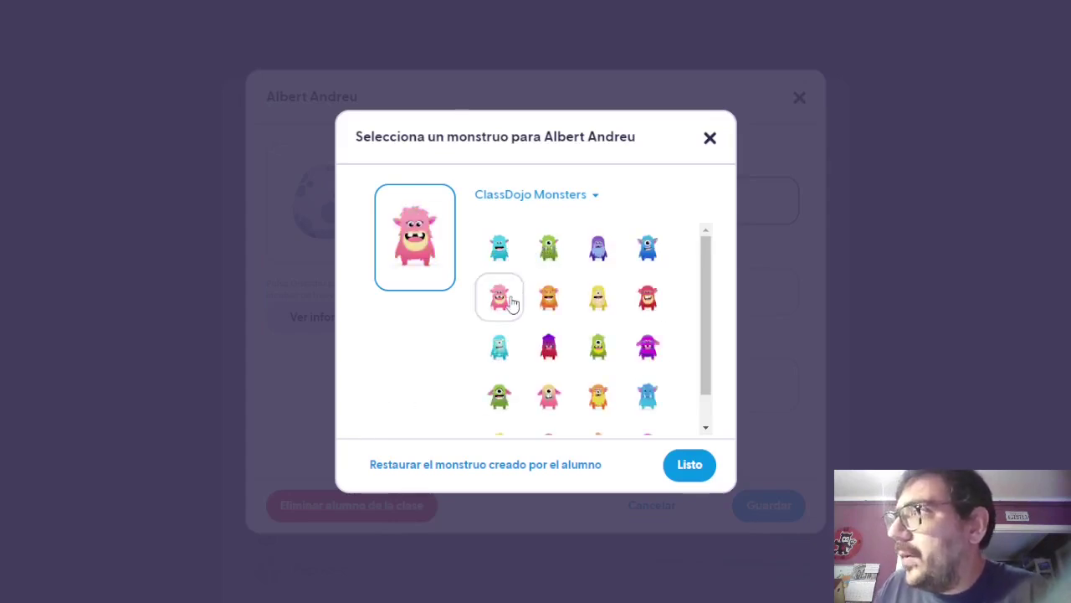
pyautogui.click(503, 260)
pyautogui.click(501, 299)
pyautogui.click(502, 253)
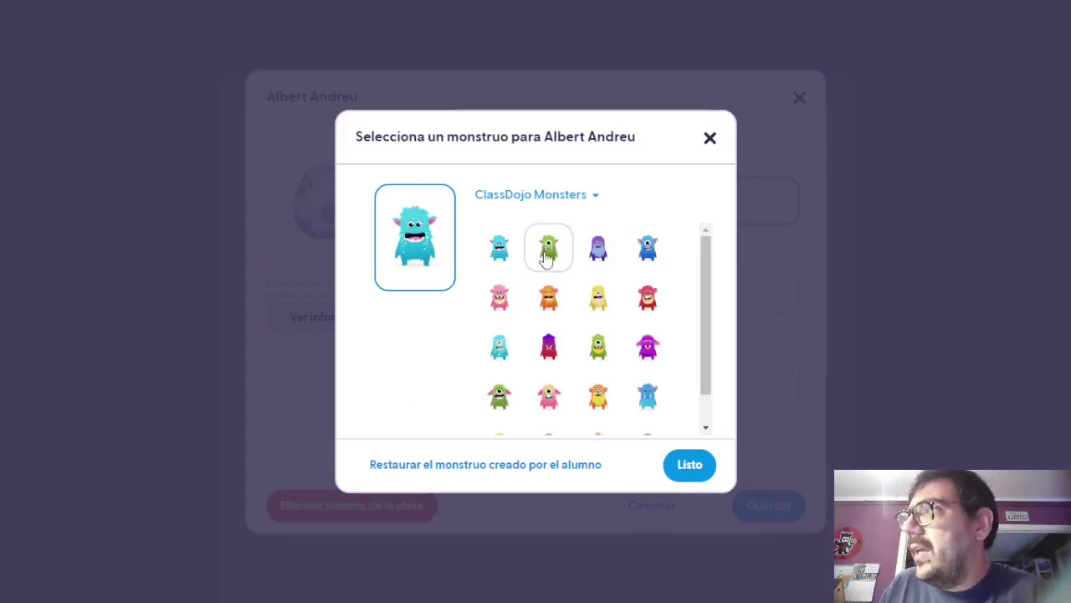
pyautogui.click(548, 253)
pyautogui.click(540, 314)
pyautogui.scroll(-1, 573, 356)
pyautogui.click(598, 373)
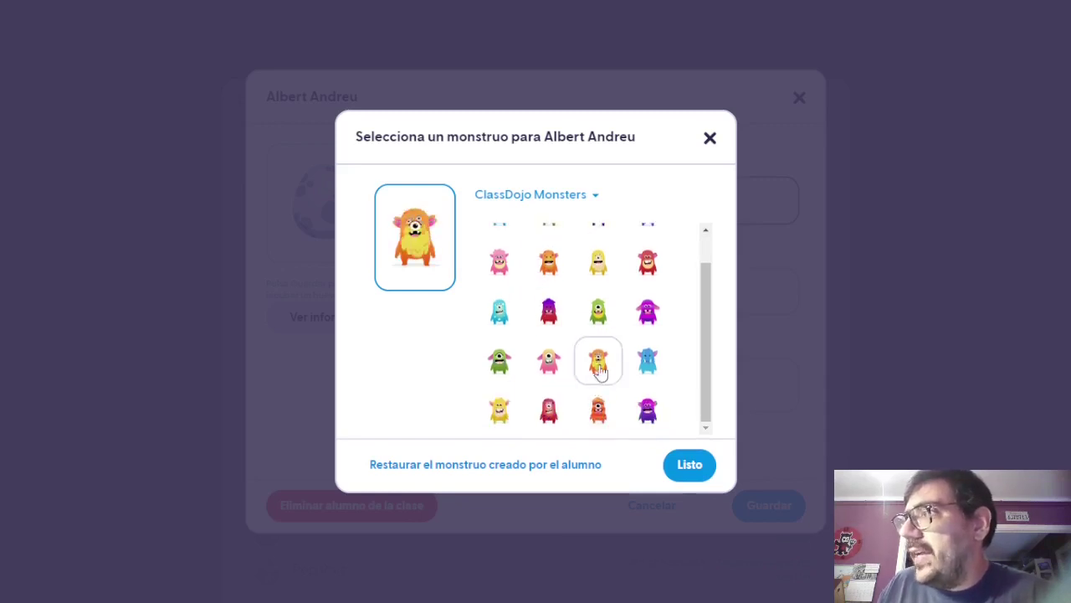
pyautogui.click(596, 412)
pyautogui.click(552, 419)
pyautogui.click(508, 418)
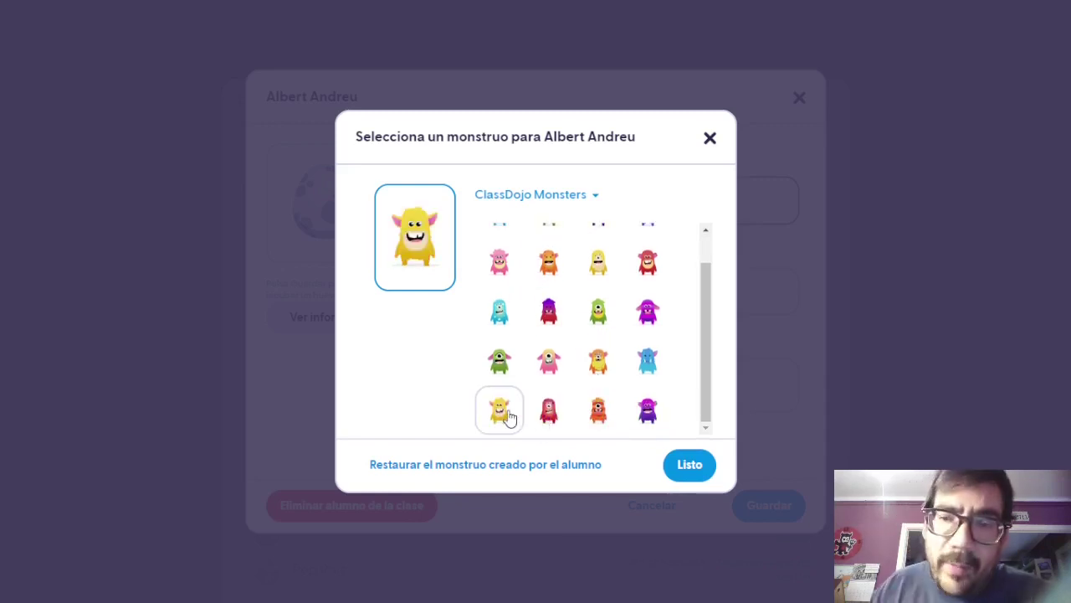
# Confirm and save the yellow monster avatar, recheck the student, and close the editor.
pyautogui.click(682, 466)
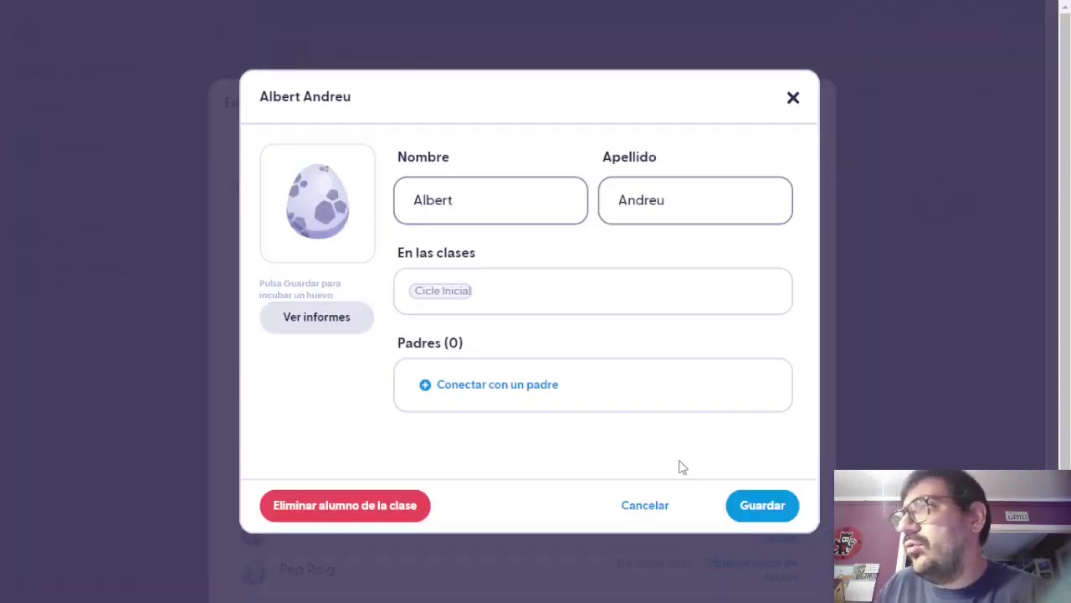
pyautogui.click(783, 510)
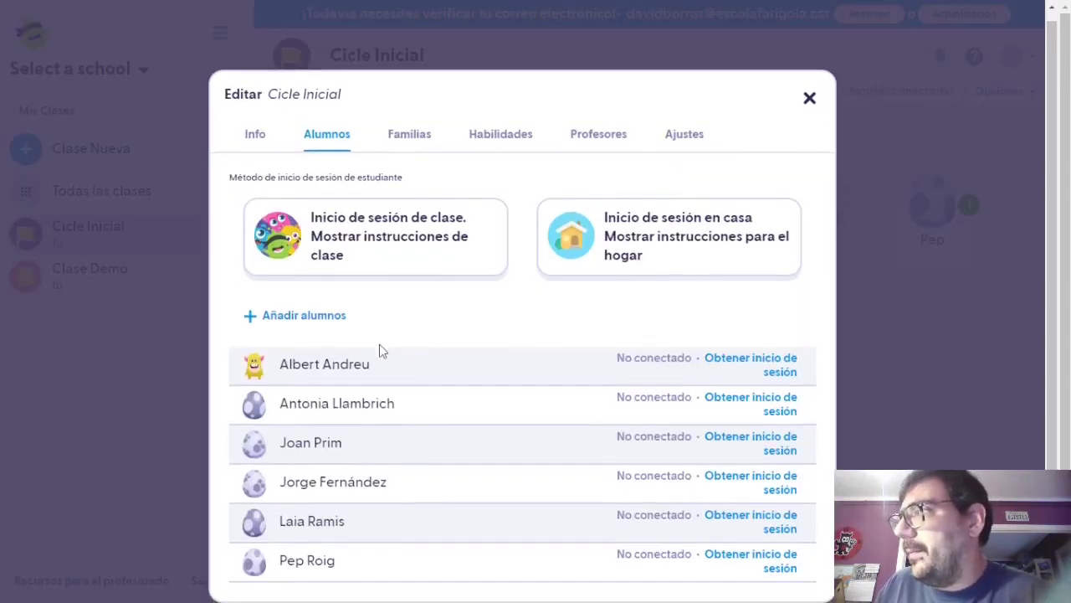
pyautogui.click(307, 368)
pyautogui.click(655, 509)
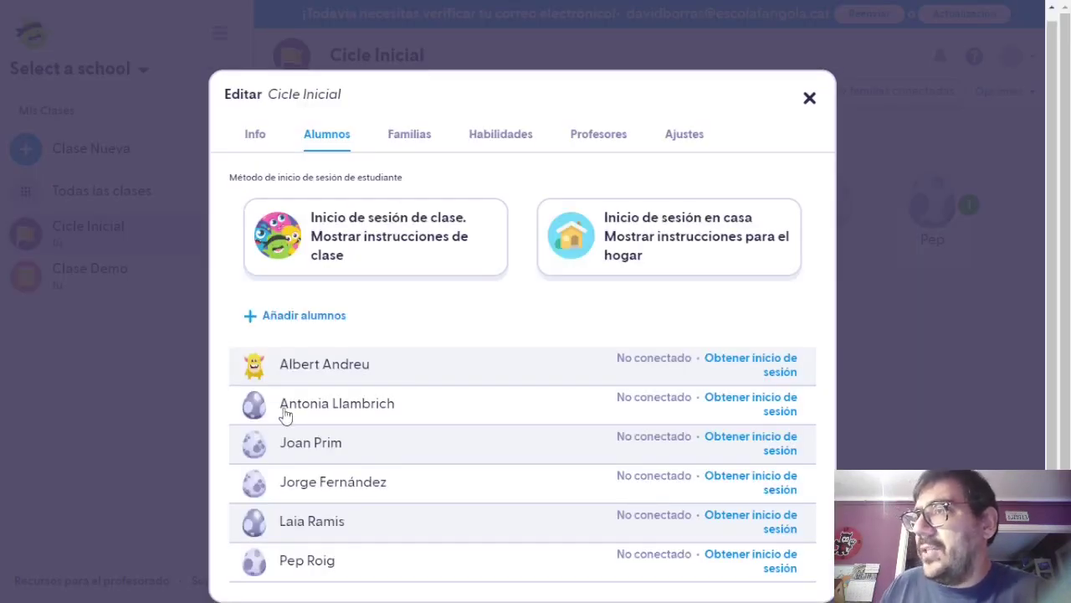
pyautogui.press('Escape')
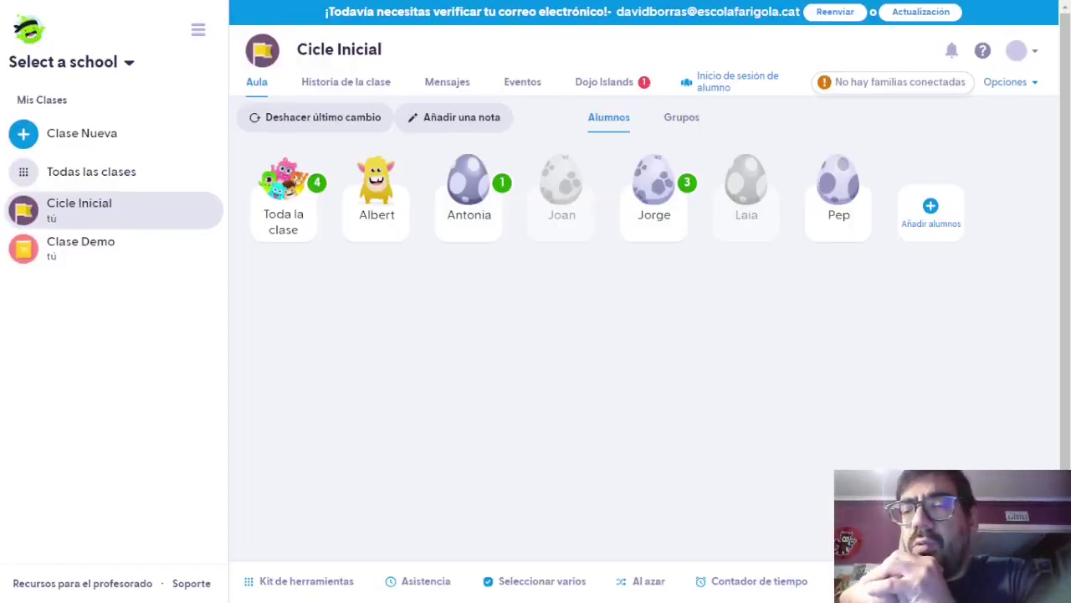